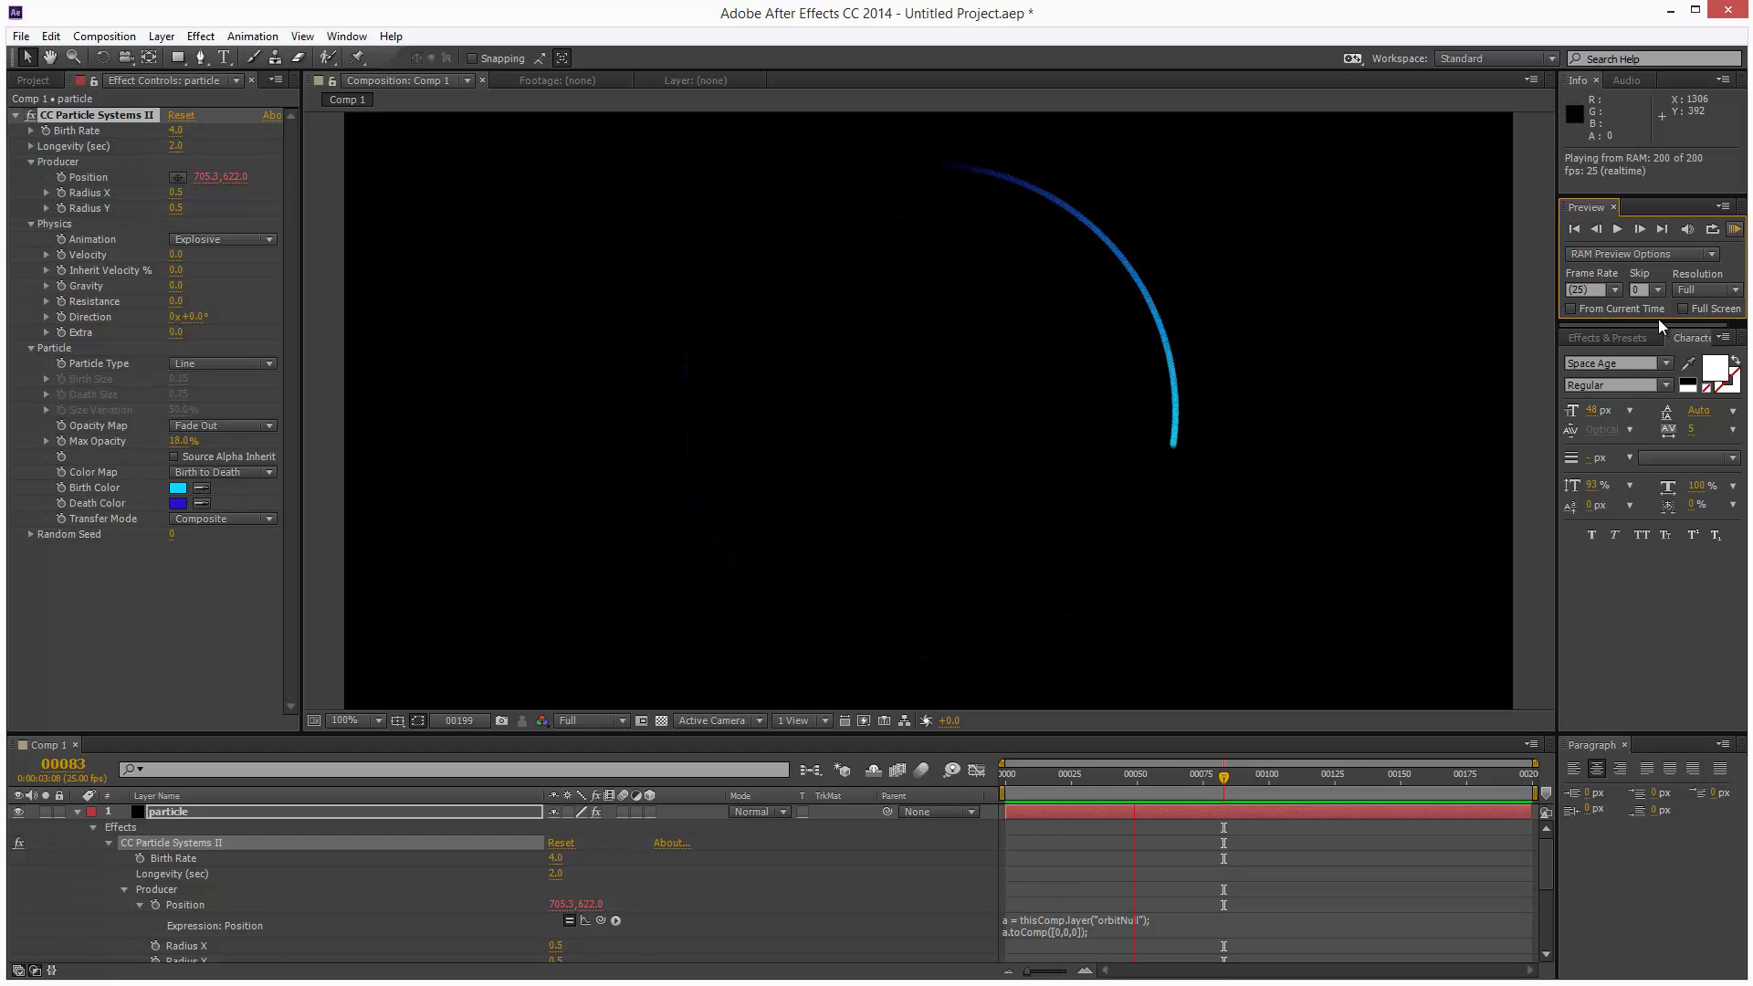
Step: Stop the RAM preview of the orbiting blue particle line
left_click(1735, 234)
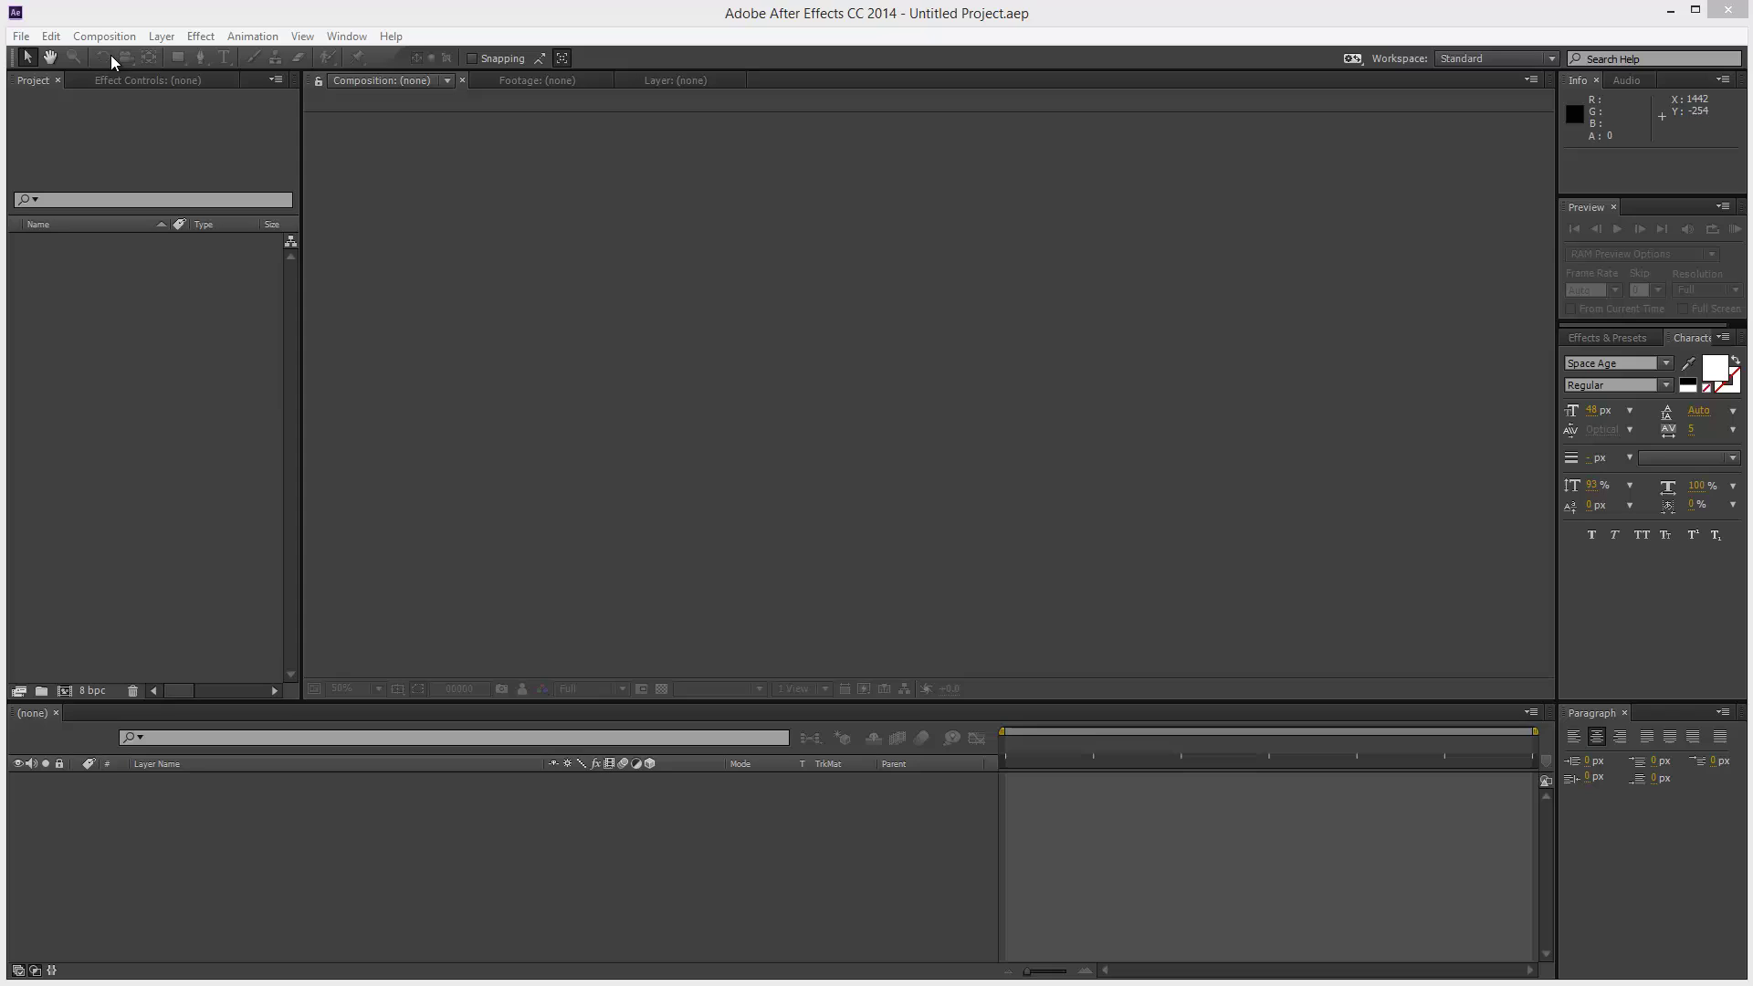
Step: Create Comp 1 with the HDV/HDTV 720 25 preset, 1280×720 at 25 fps, on a black background
left_click(111, 40)
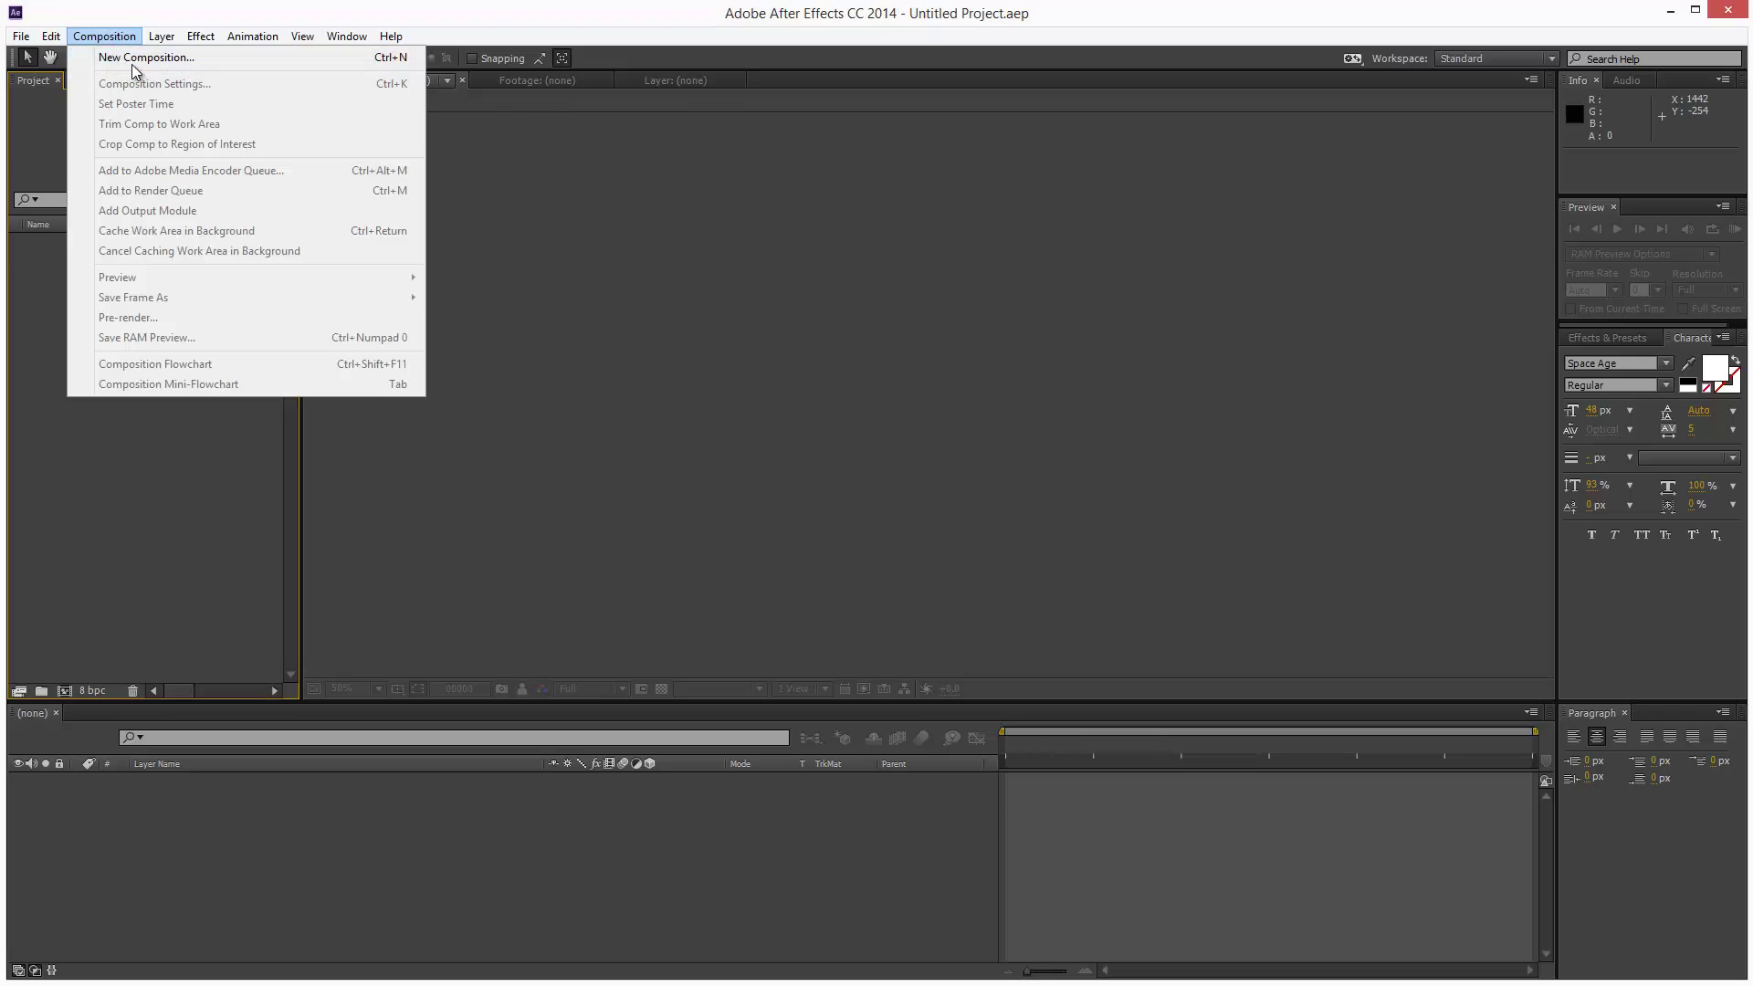
left_click(131, 58)
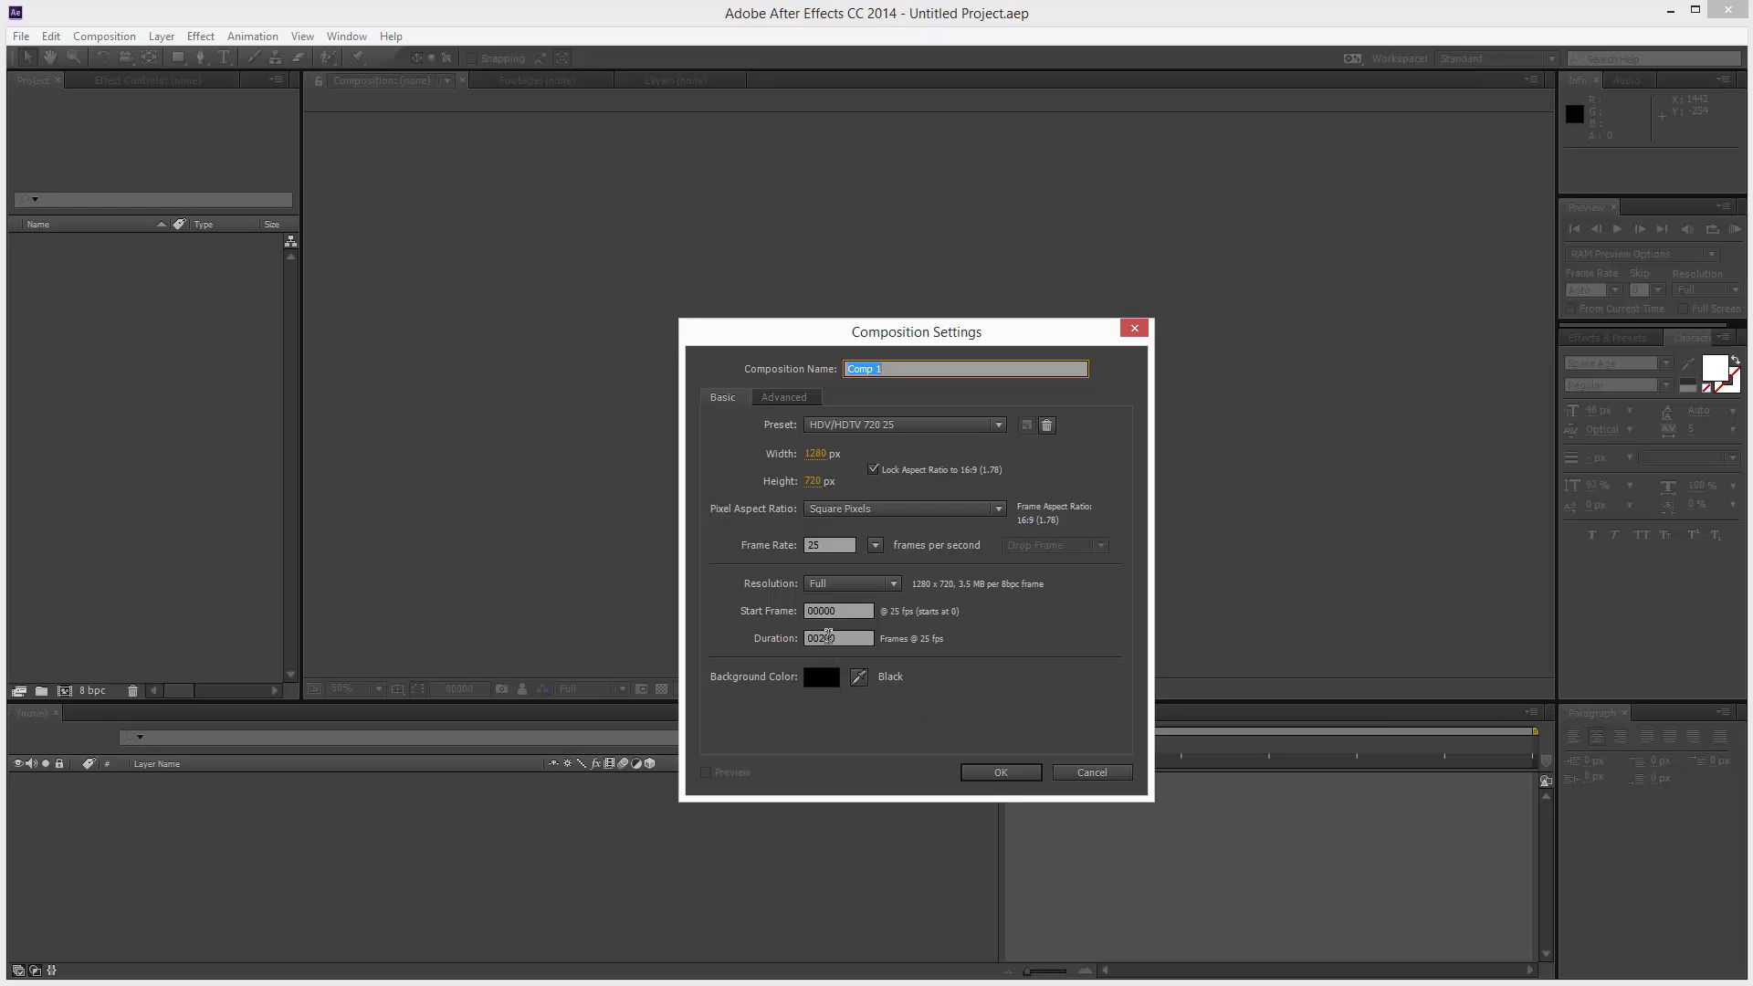
left_click(991, 776)
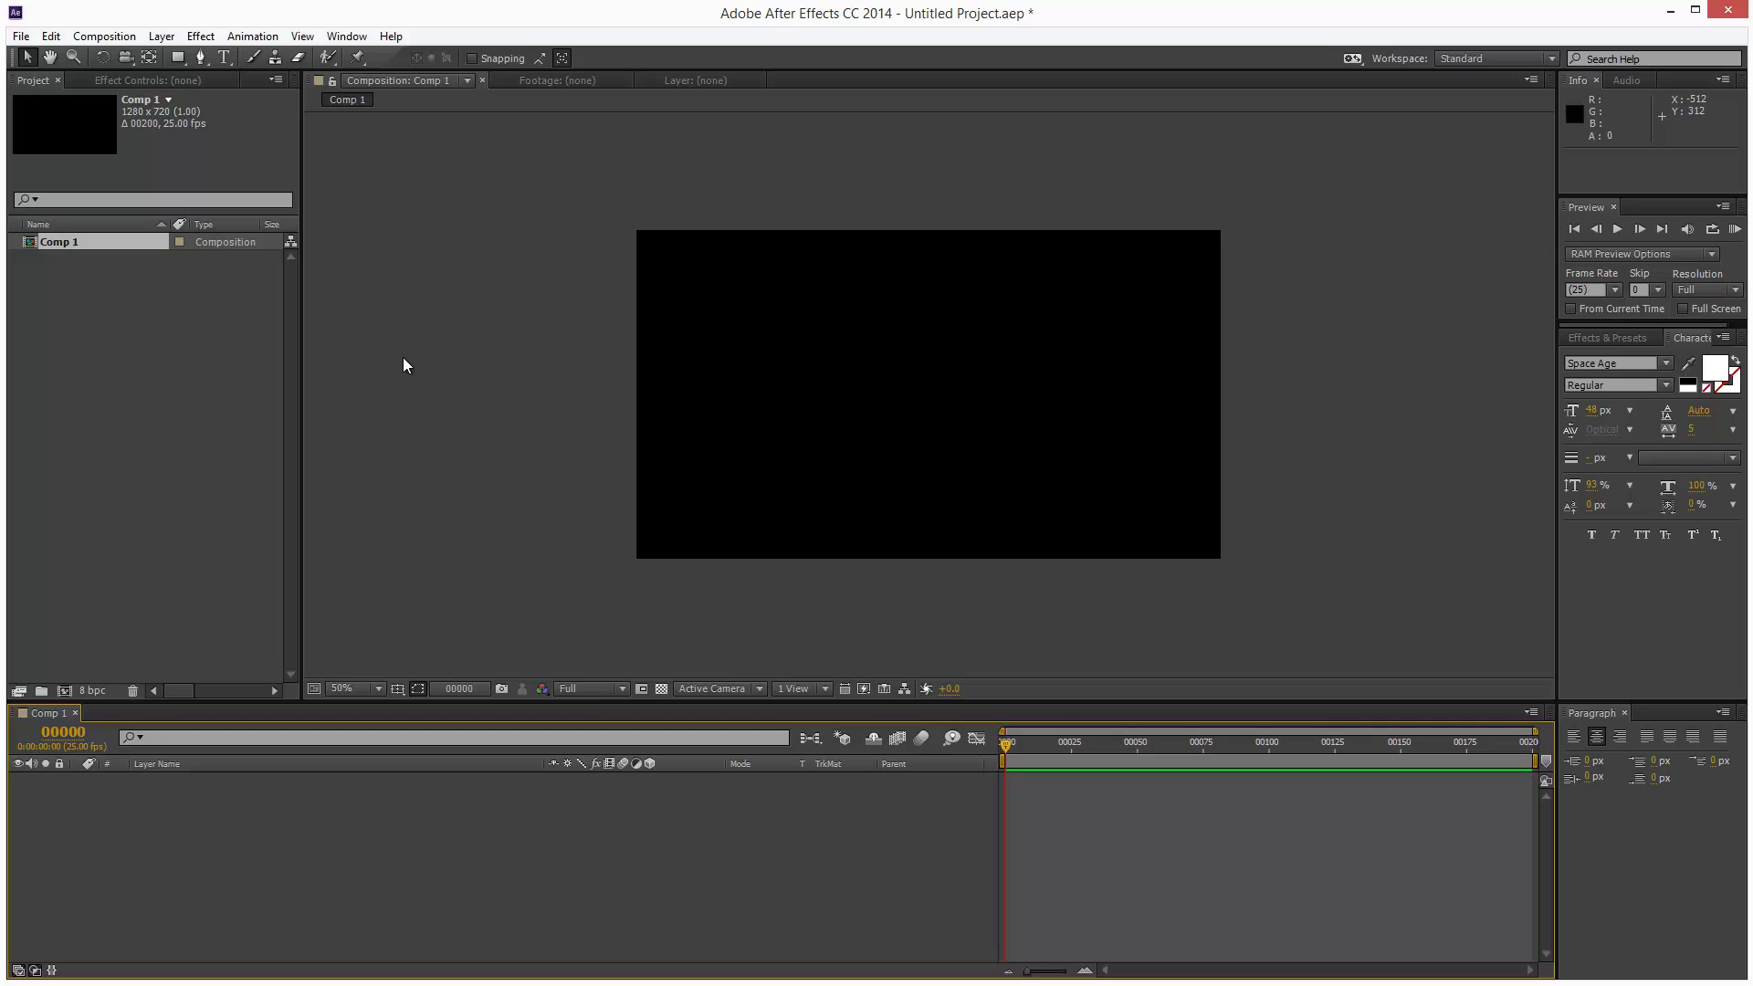
Step: Add two null object layers, Null 1 and Null 2, from Layer > New
left_click(162, 36)
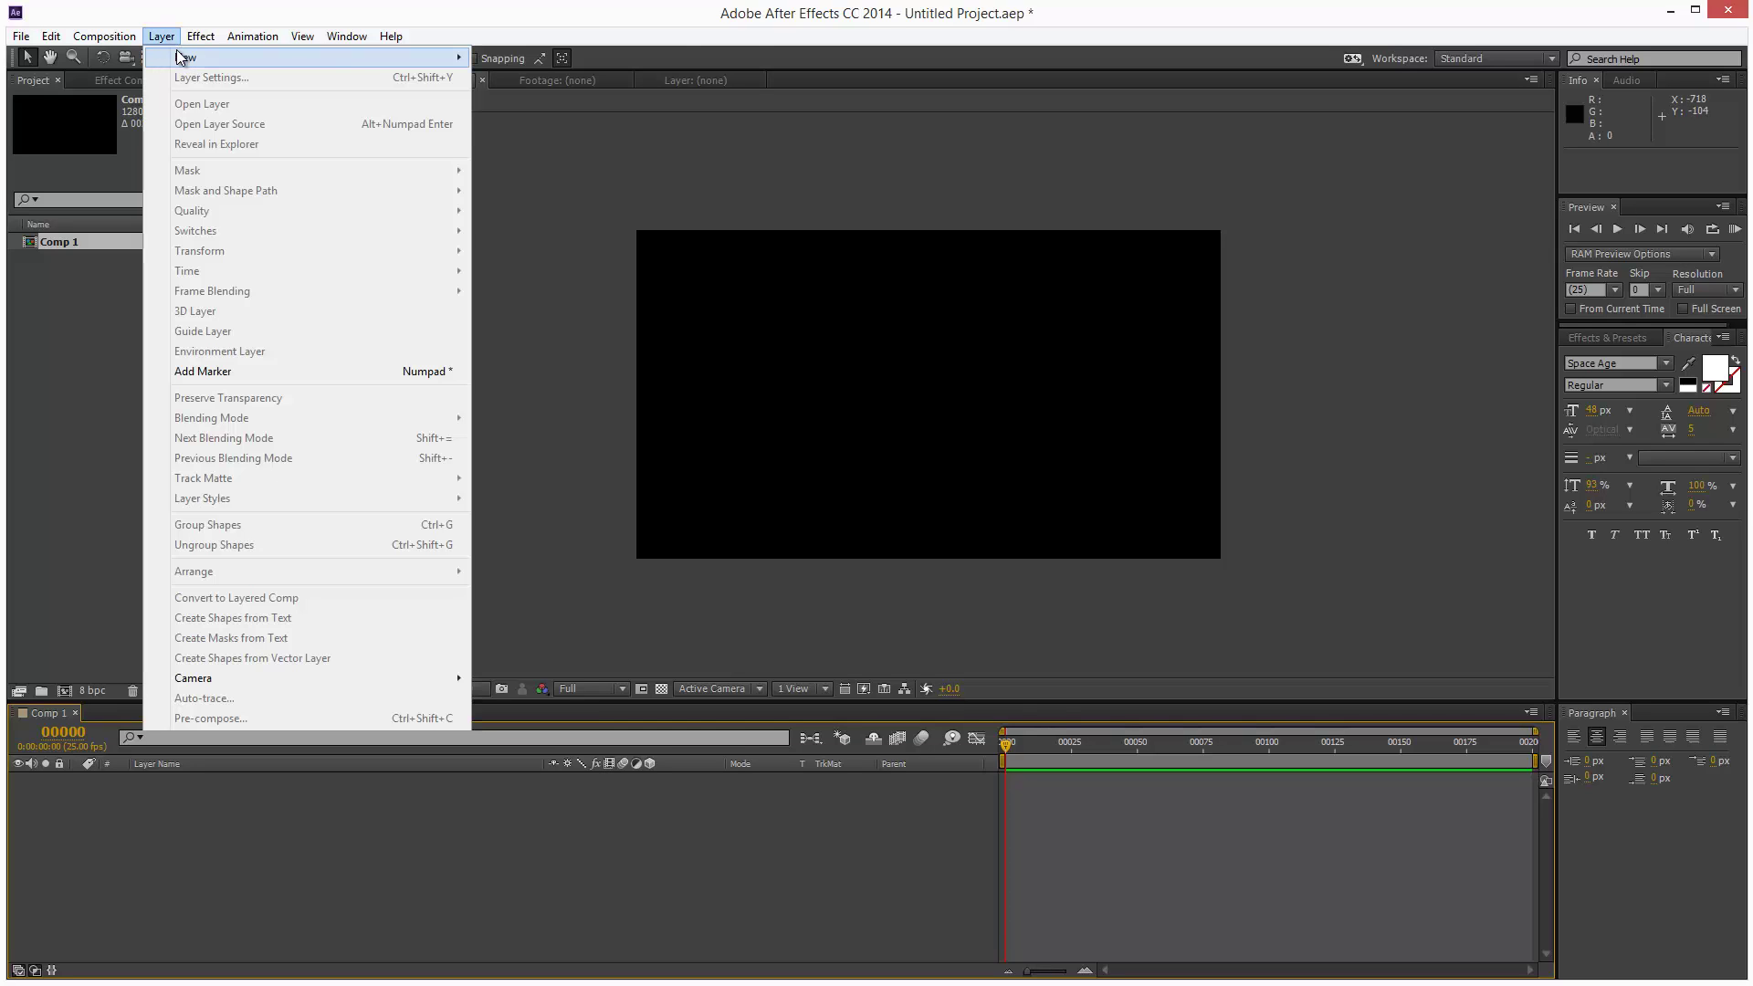
mouse_move(443, 58)
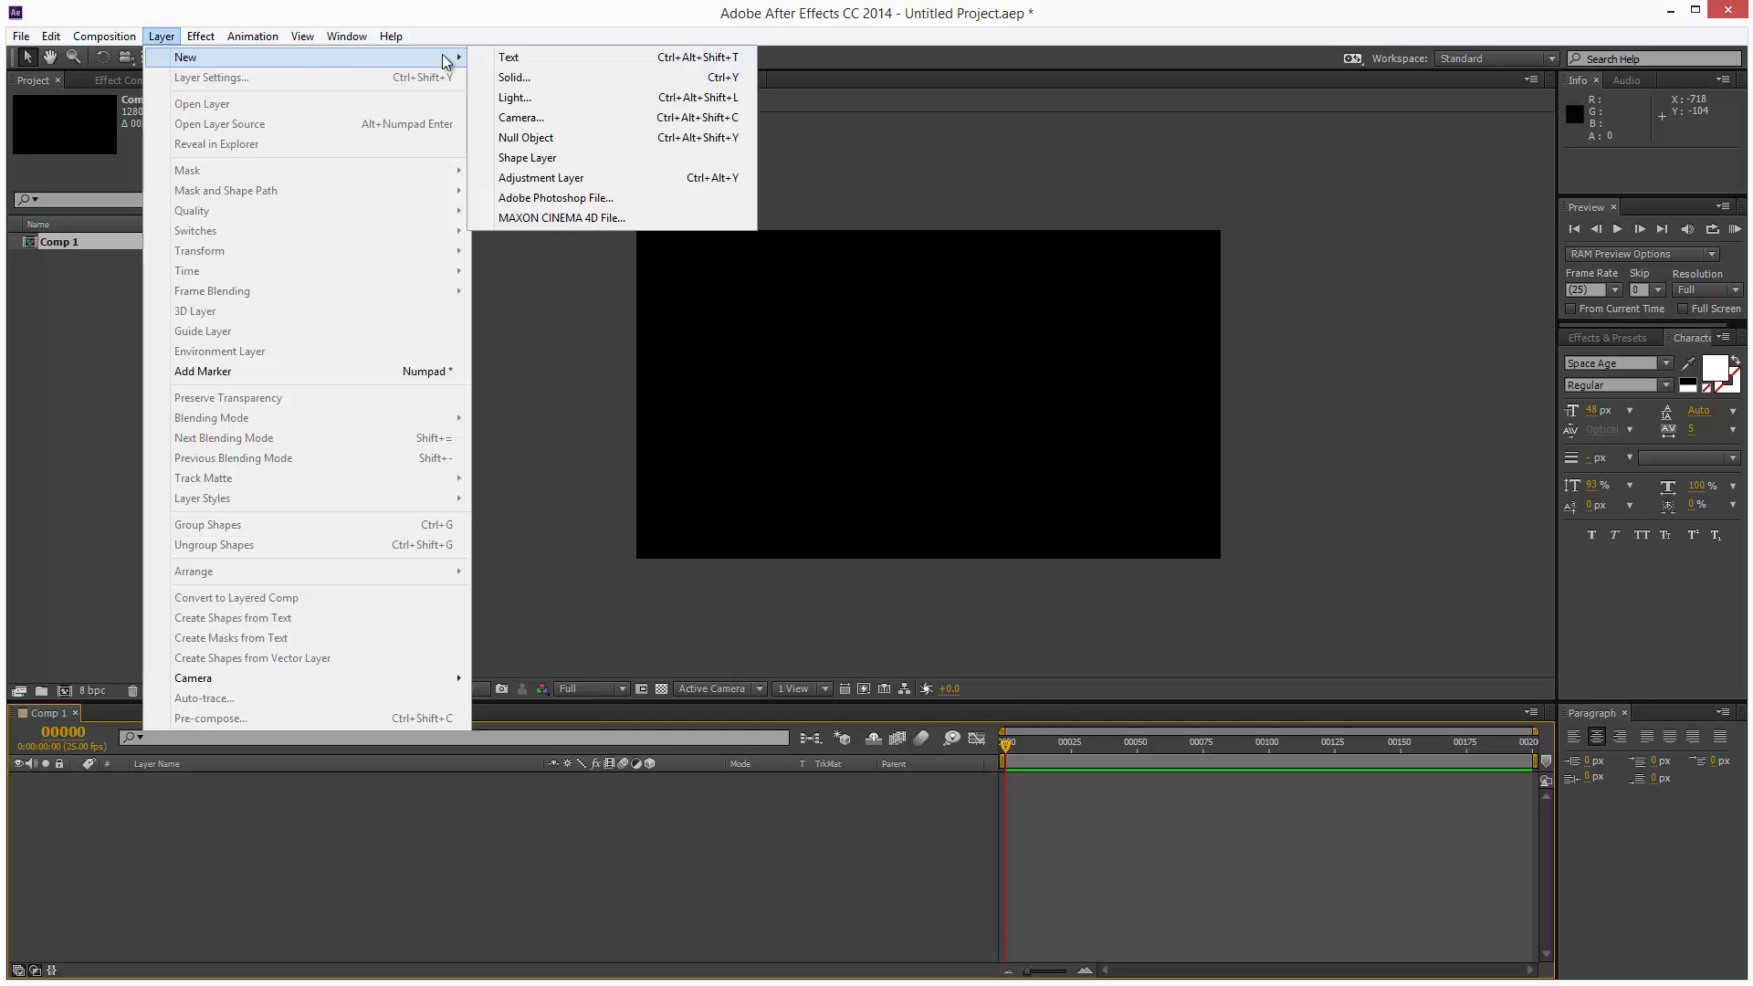
left_click(588, 143)
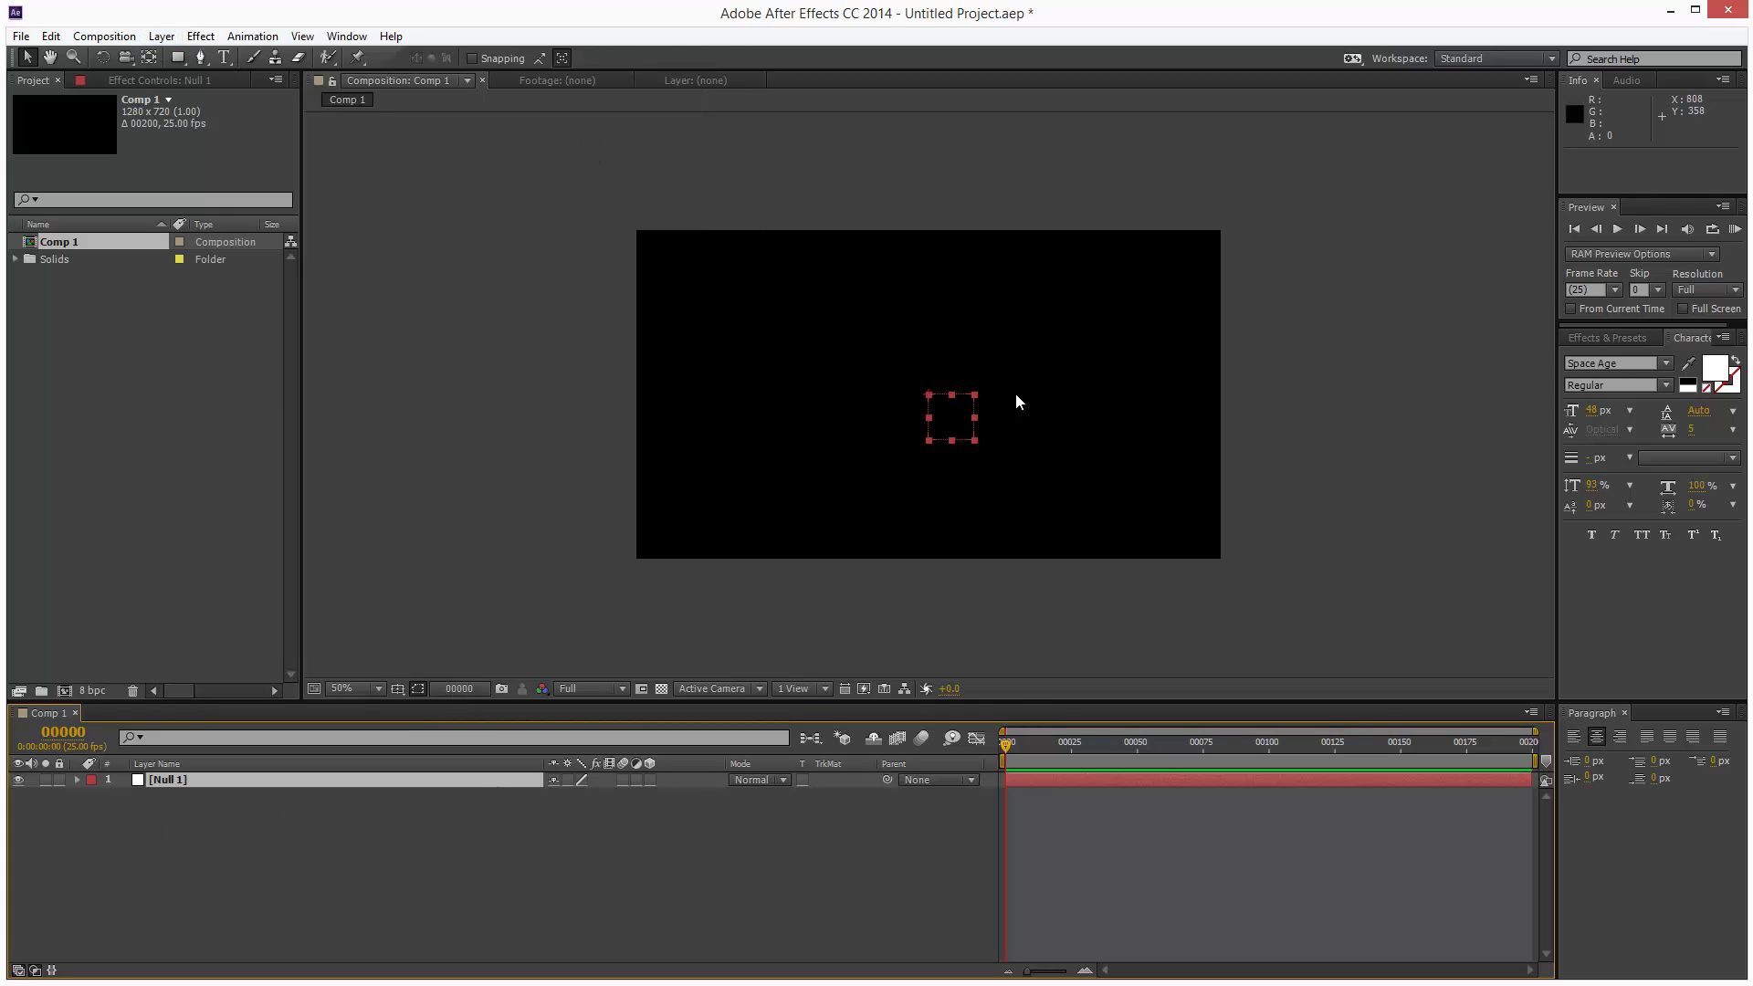
left_click(157, 36)
mouse_move(210, 57)
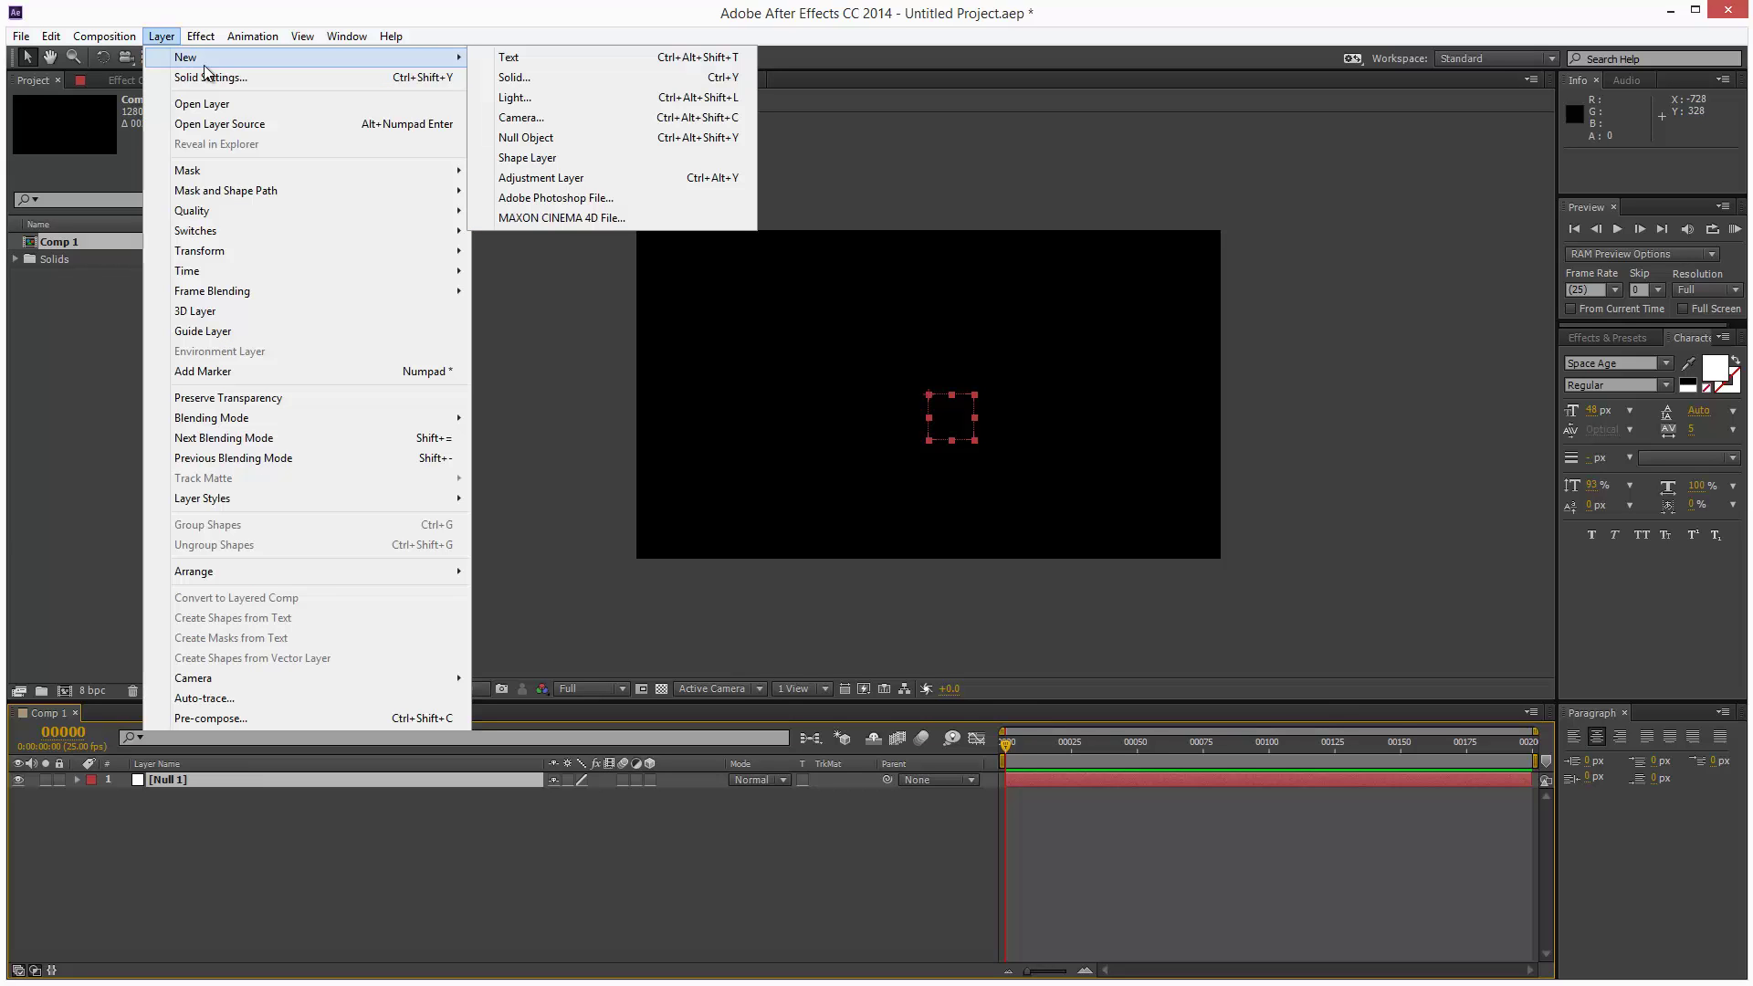
left_click(551, 139)
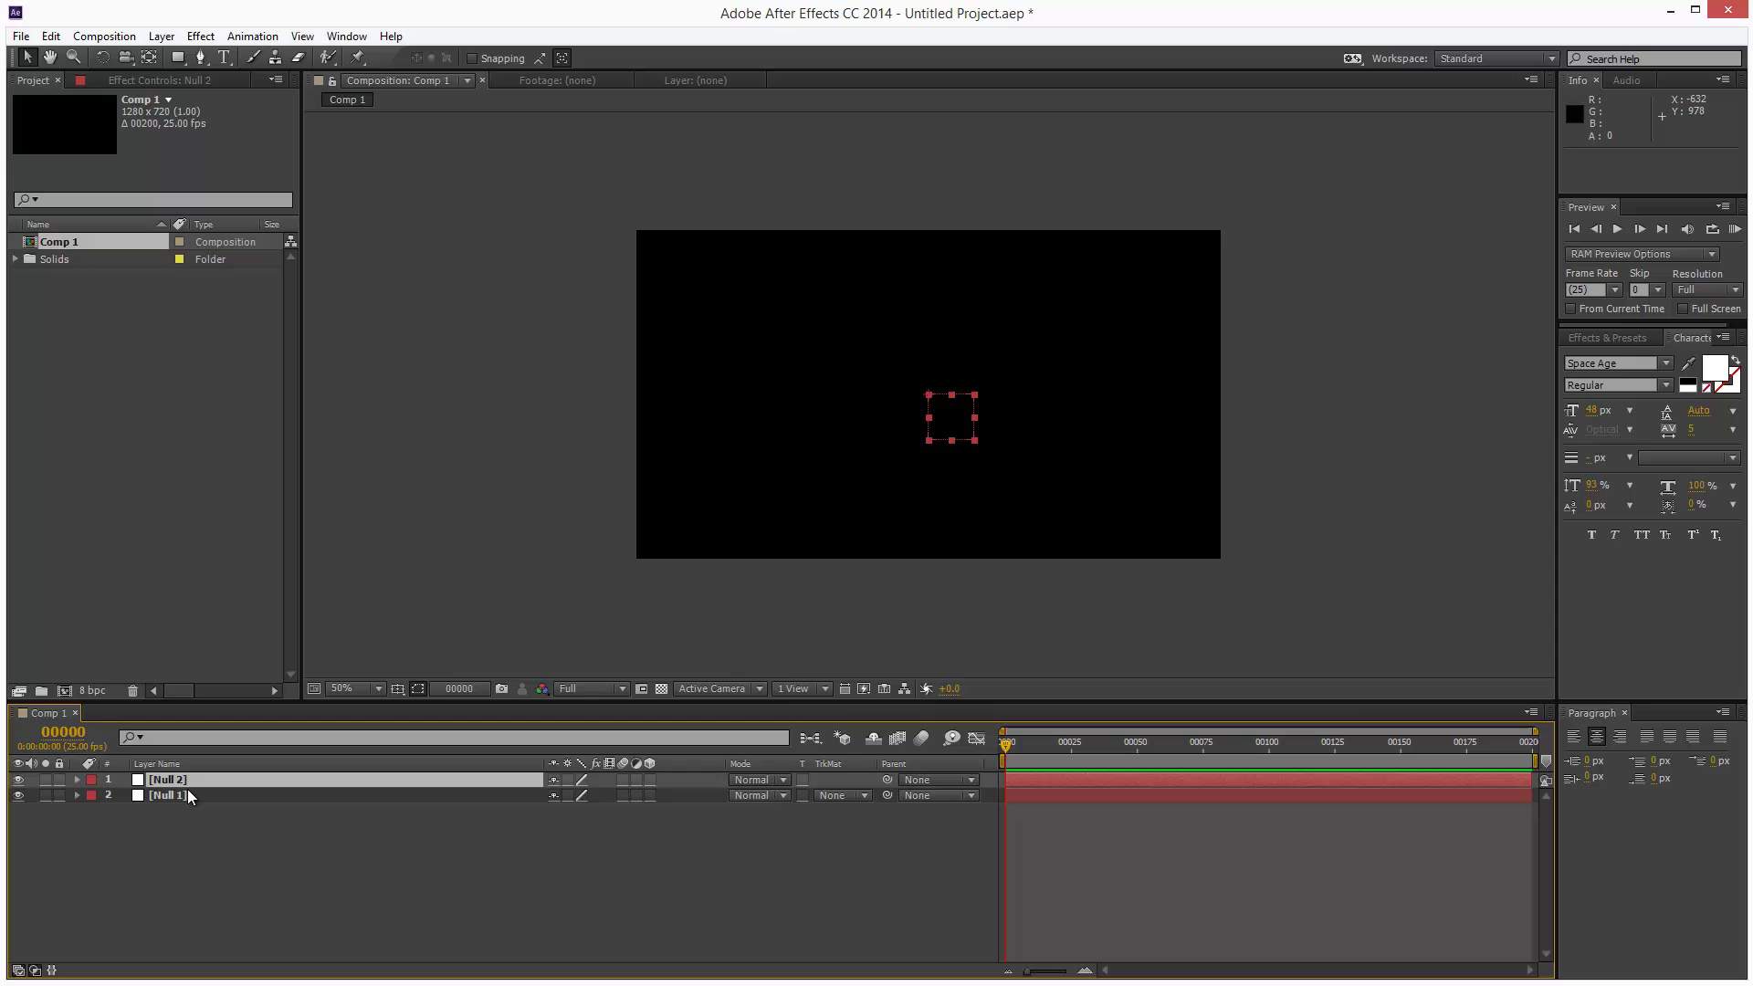
Step: Rename Null 1 to centreNull and Null 2 to orbitNull
left_click(185, 796)
key("Return")
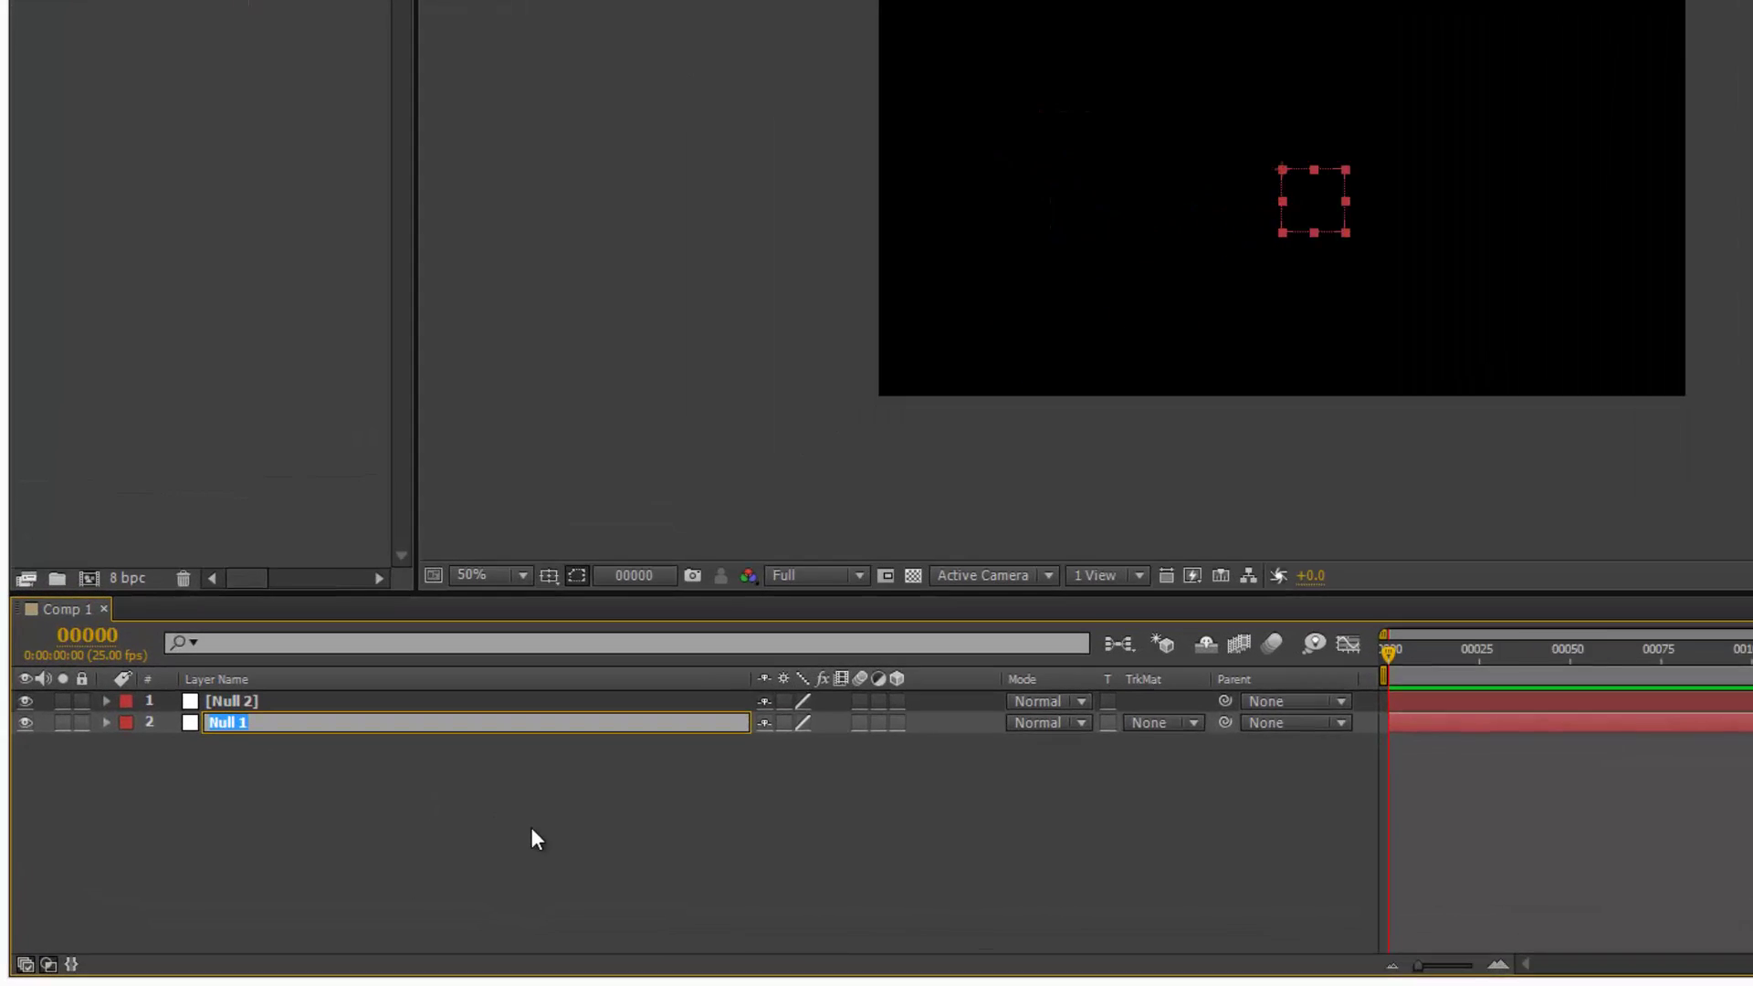
type("centre")
type("Null")
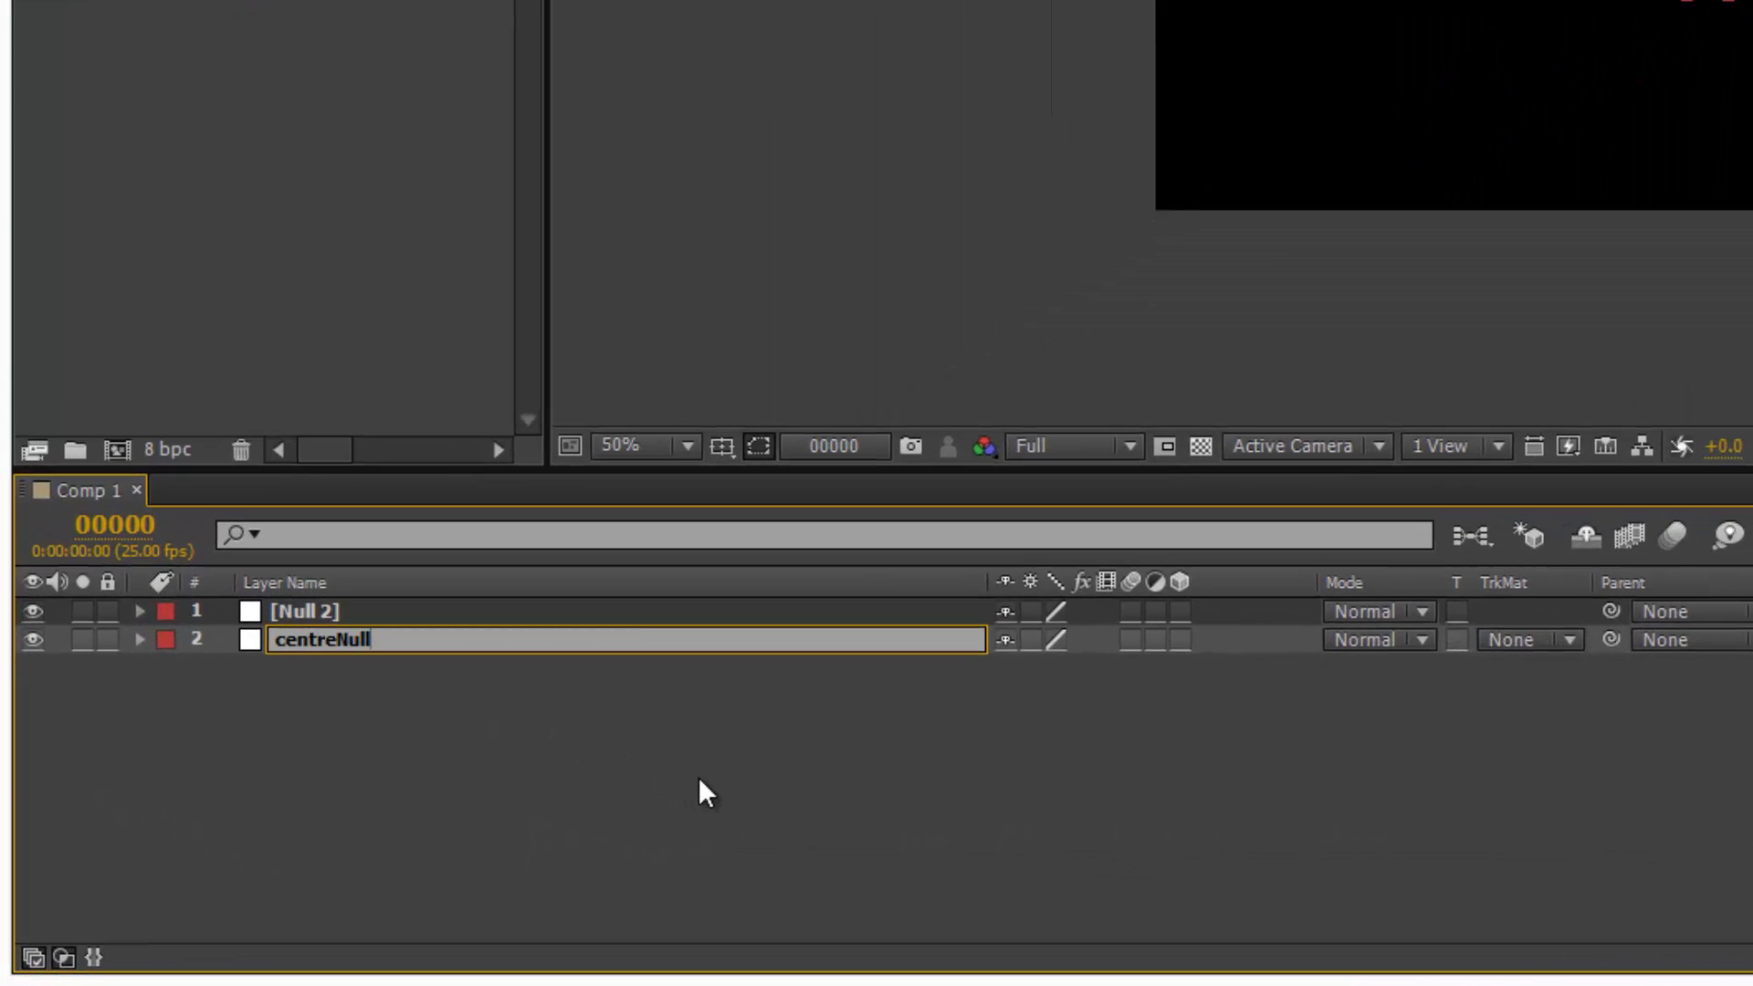
left_click(321, 624)
key("Return")
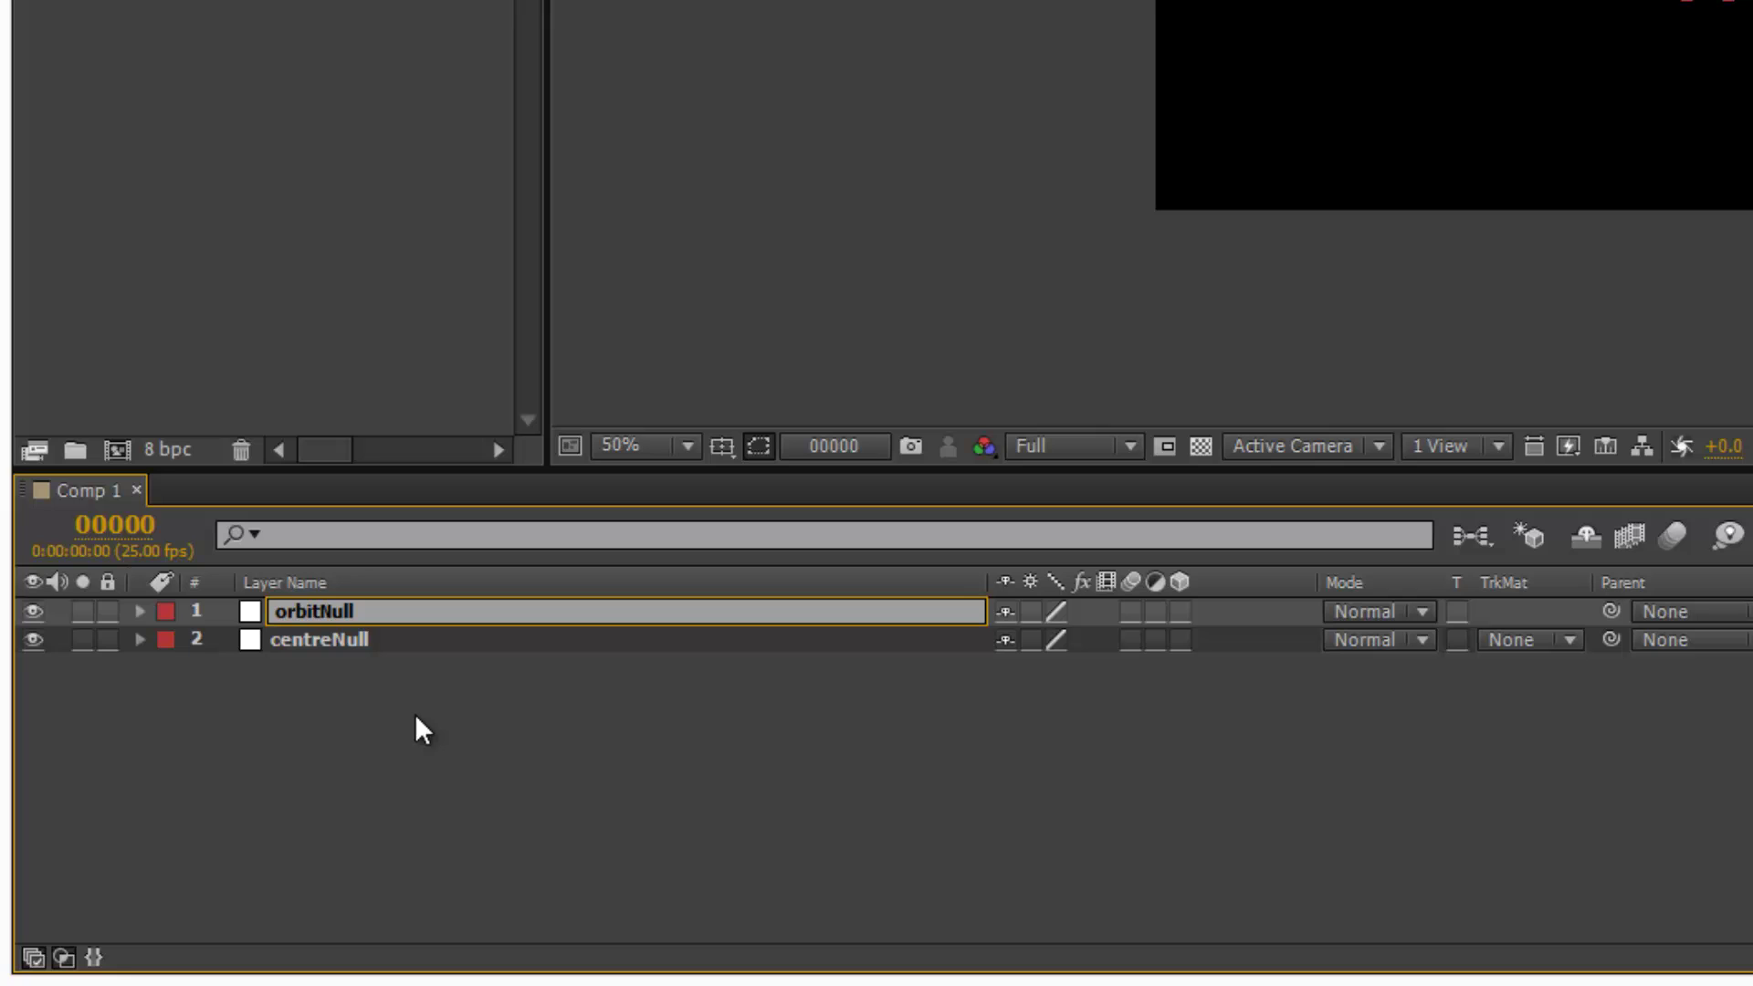
left_click(491, 834)
Step: Move orbitNull up to Position 640.0, 90.0
left_click(392, 620)
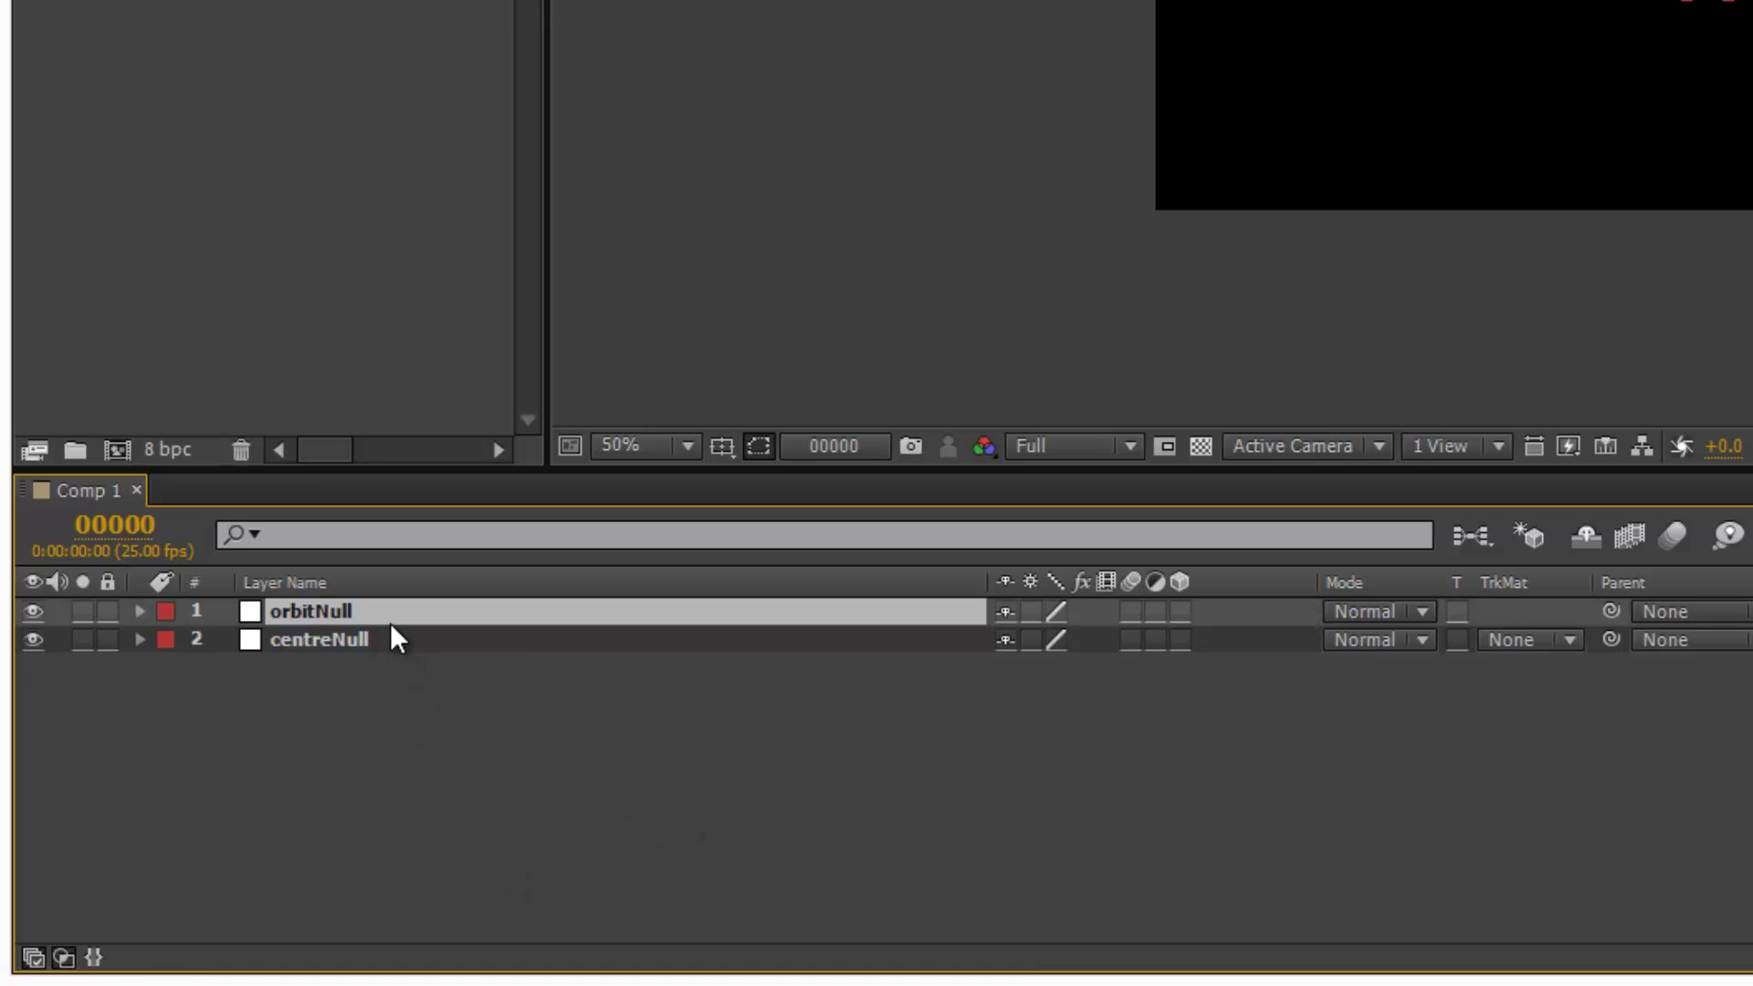
key("p")
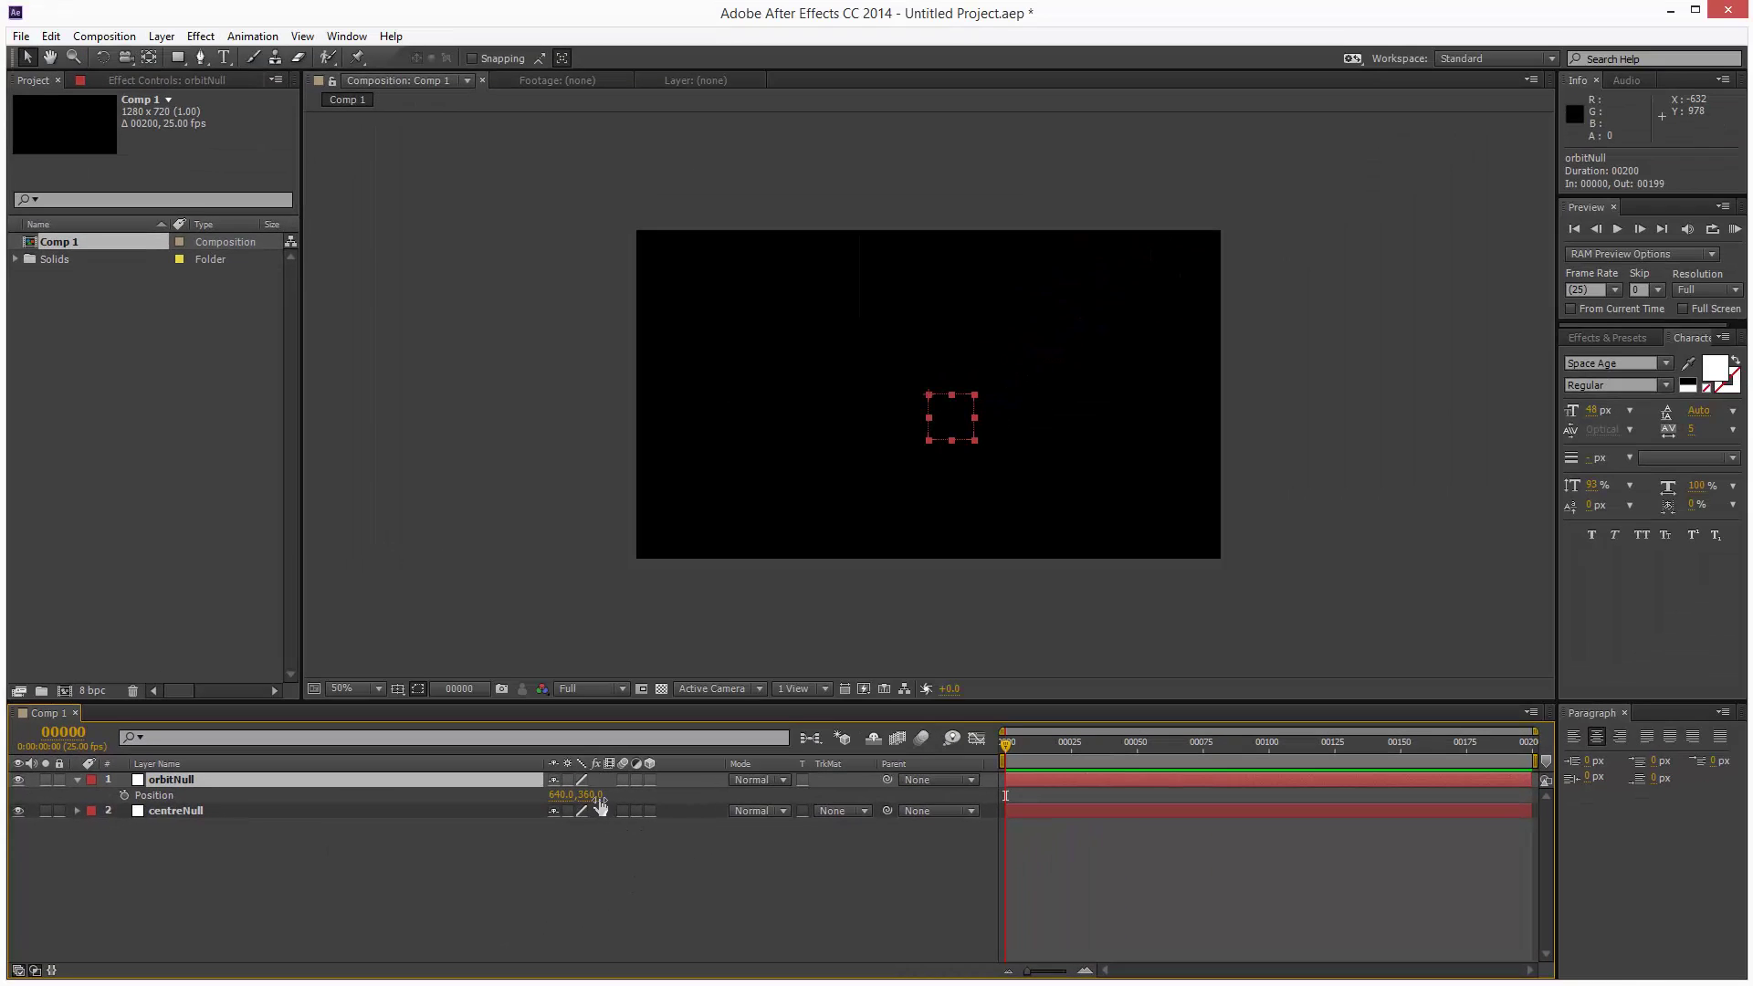
left_click_drag(925, 703, 841, 595)
left_click_drag(544, 732, 495, 650)
key("Return")
left_click(587, 795)
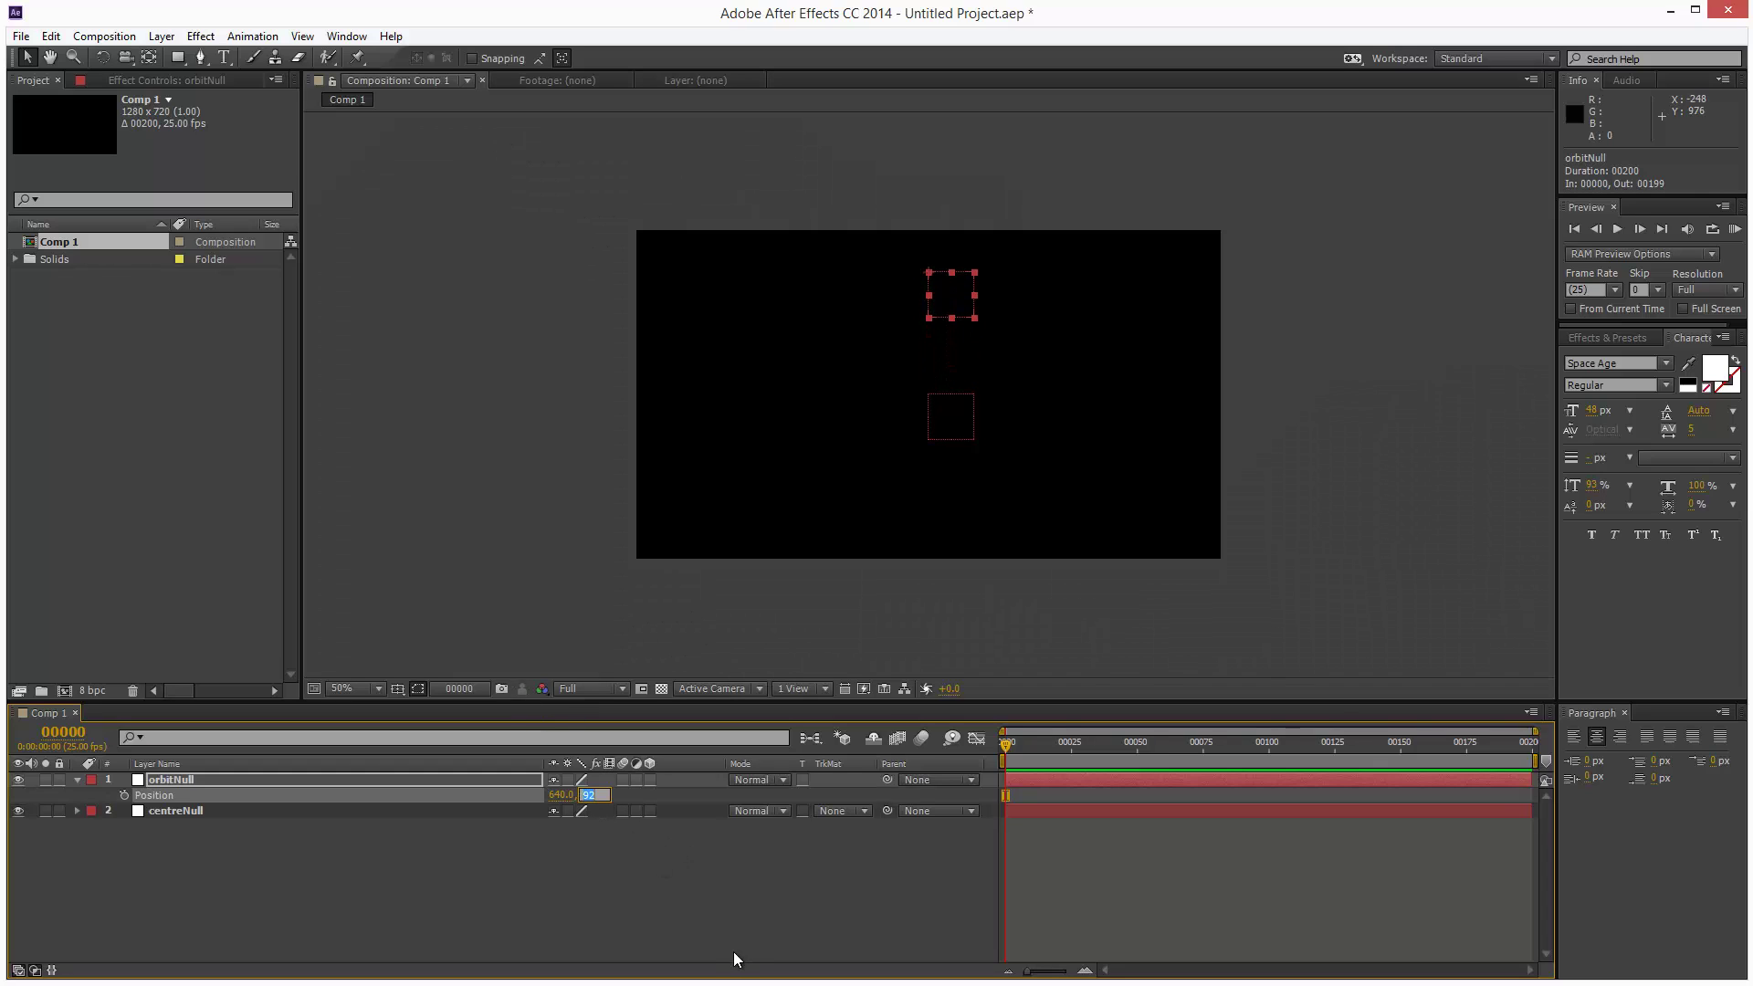
type("90")
left_click(638, 869)
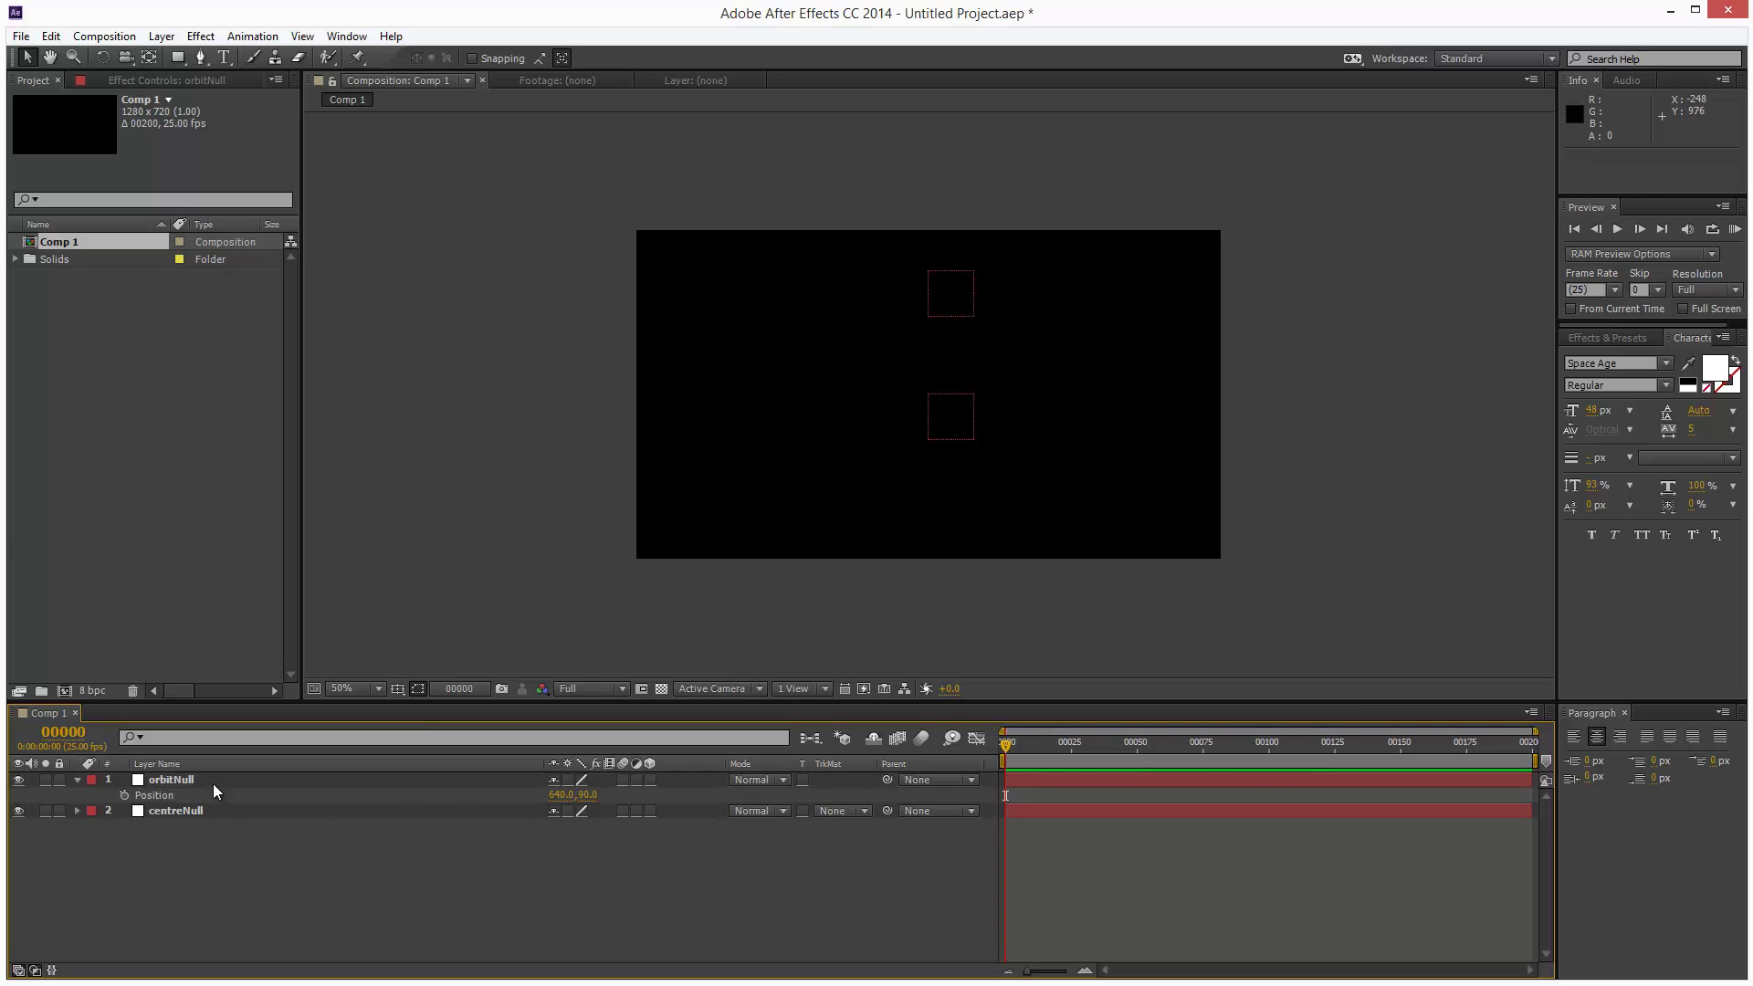
Step: Parent orbitNull to centreNull using the Parent dropdown
left_click(951, 775)
left_click(950, 846)
left_click(337, 821)
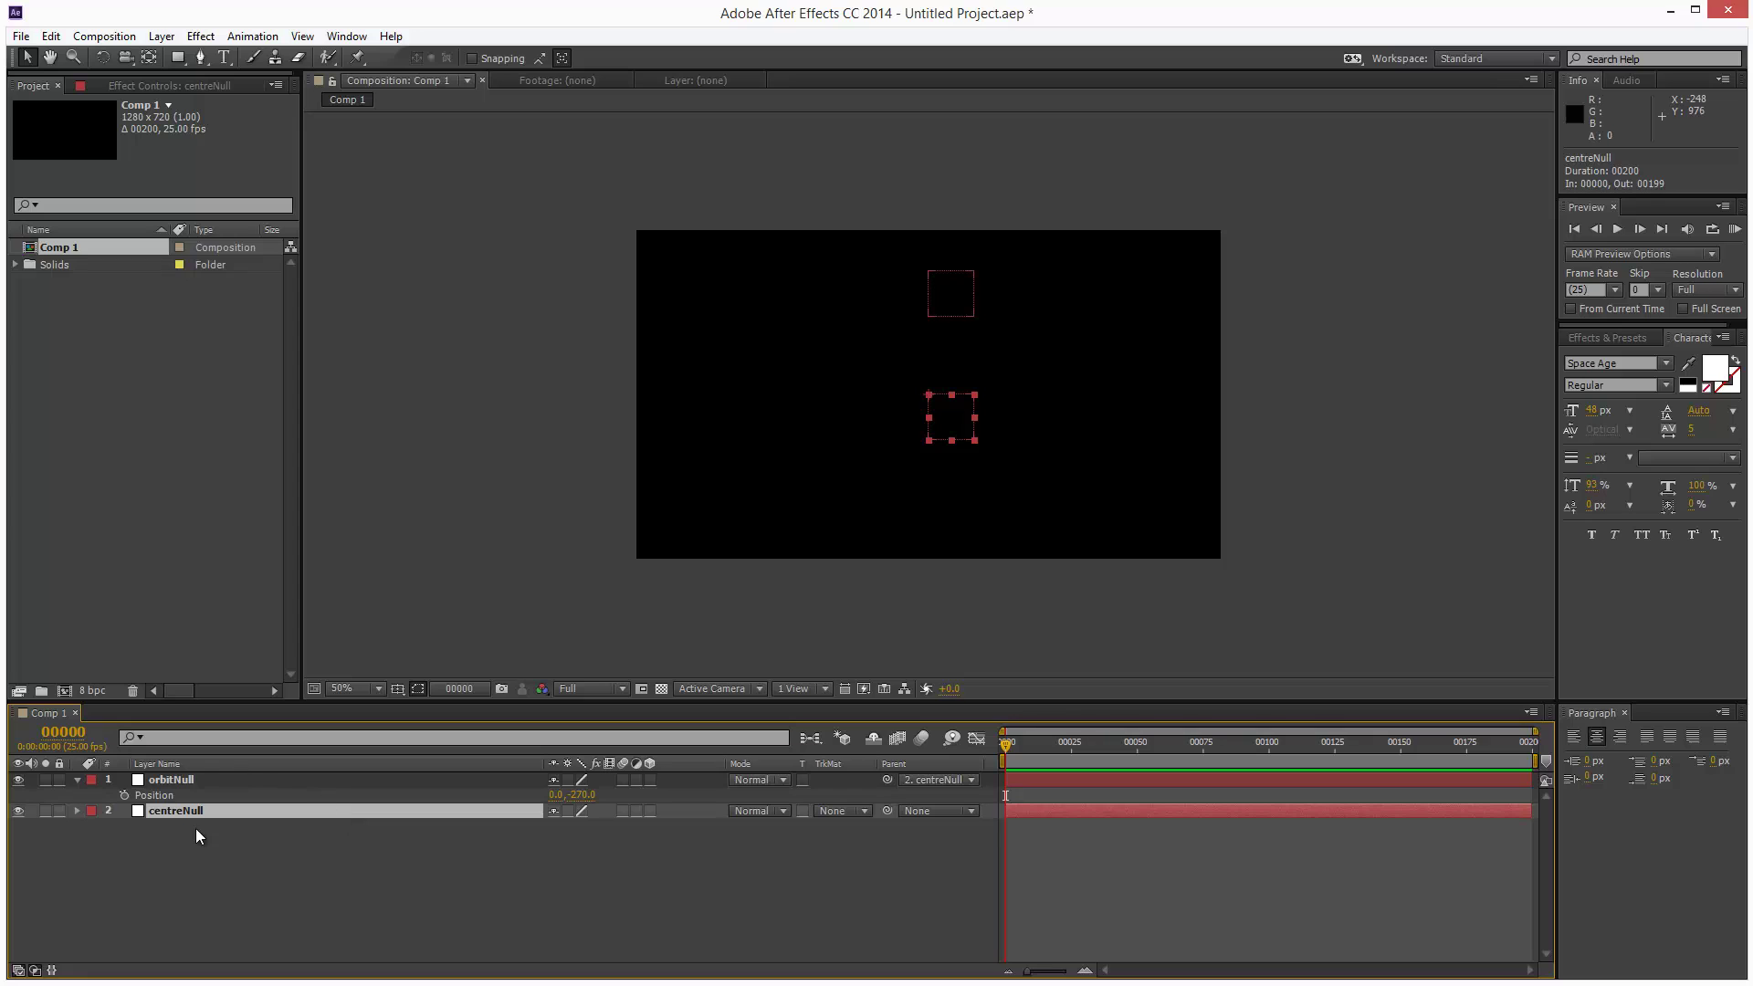
Step: Test-rotate centreNull to swing orbitNull around, then reset its Rotation to 0°
key("r")
left_click_drag(575, 833, 798, 857)
key("ctrl+z")
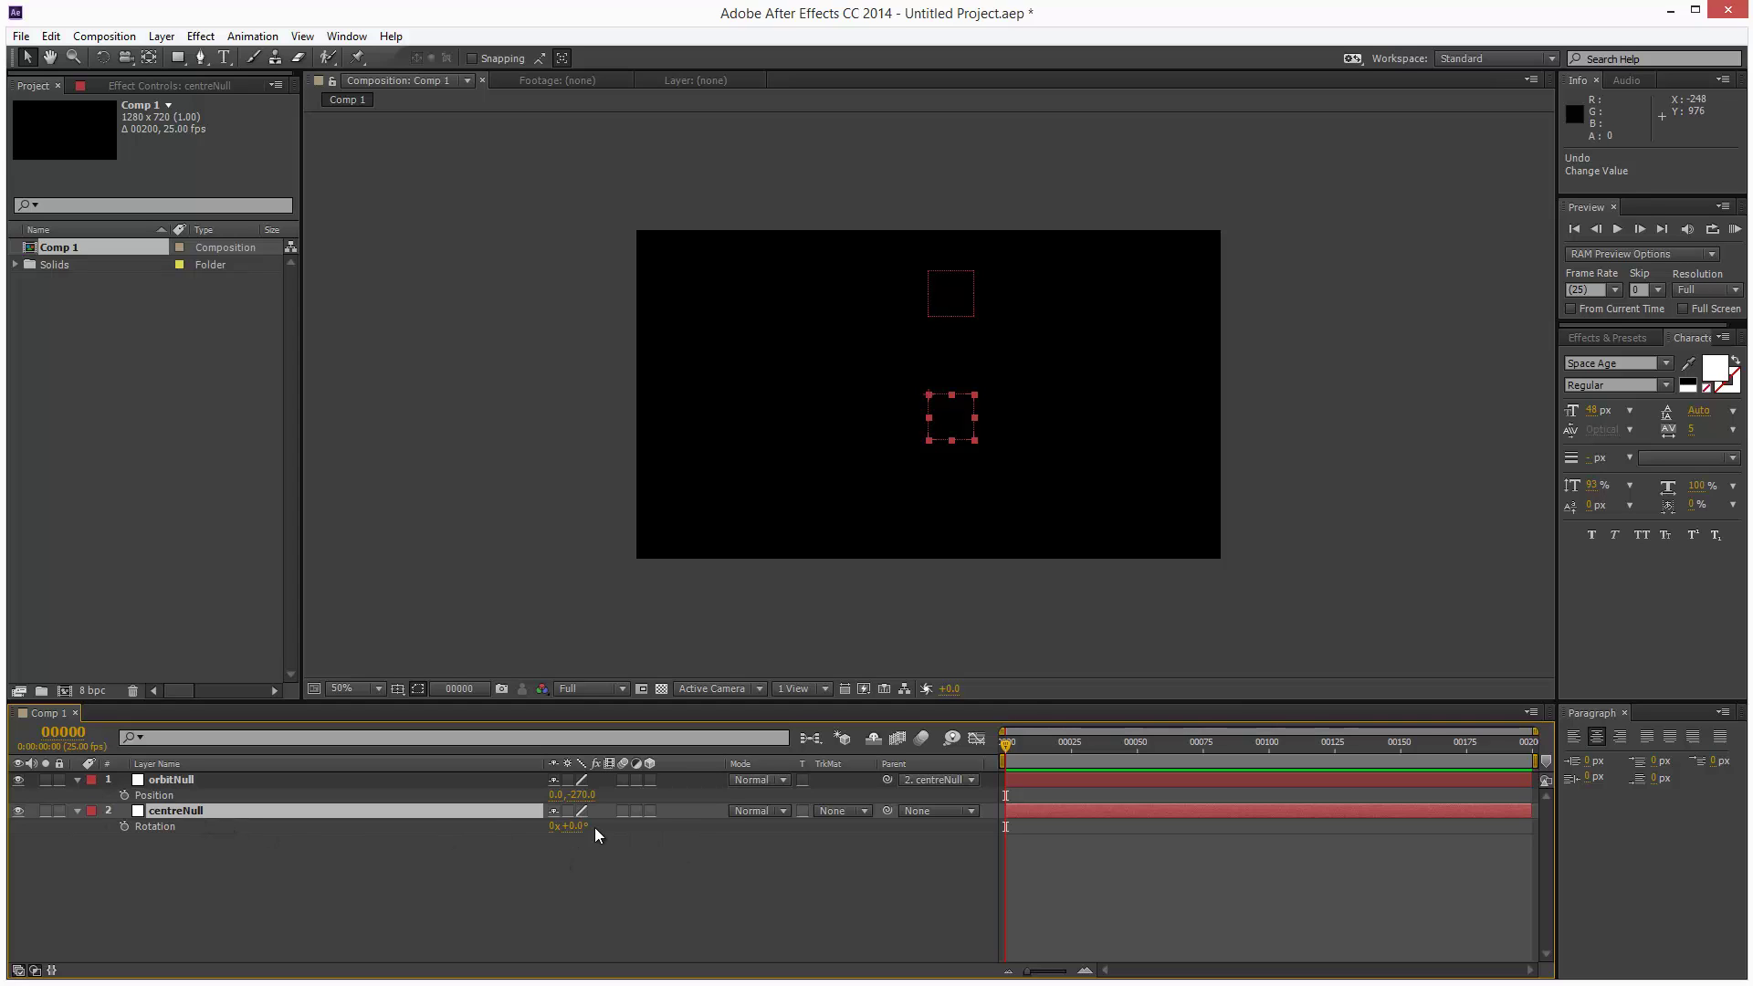
left_click_drag(577, 826, 686, 833)
key("ctrl+z")
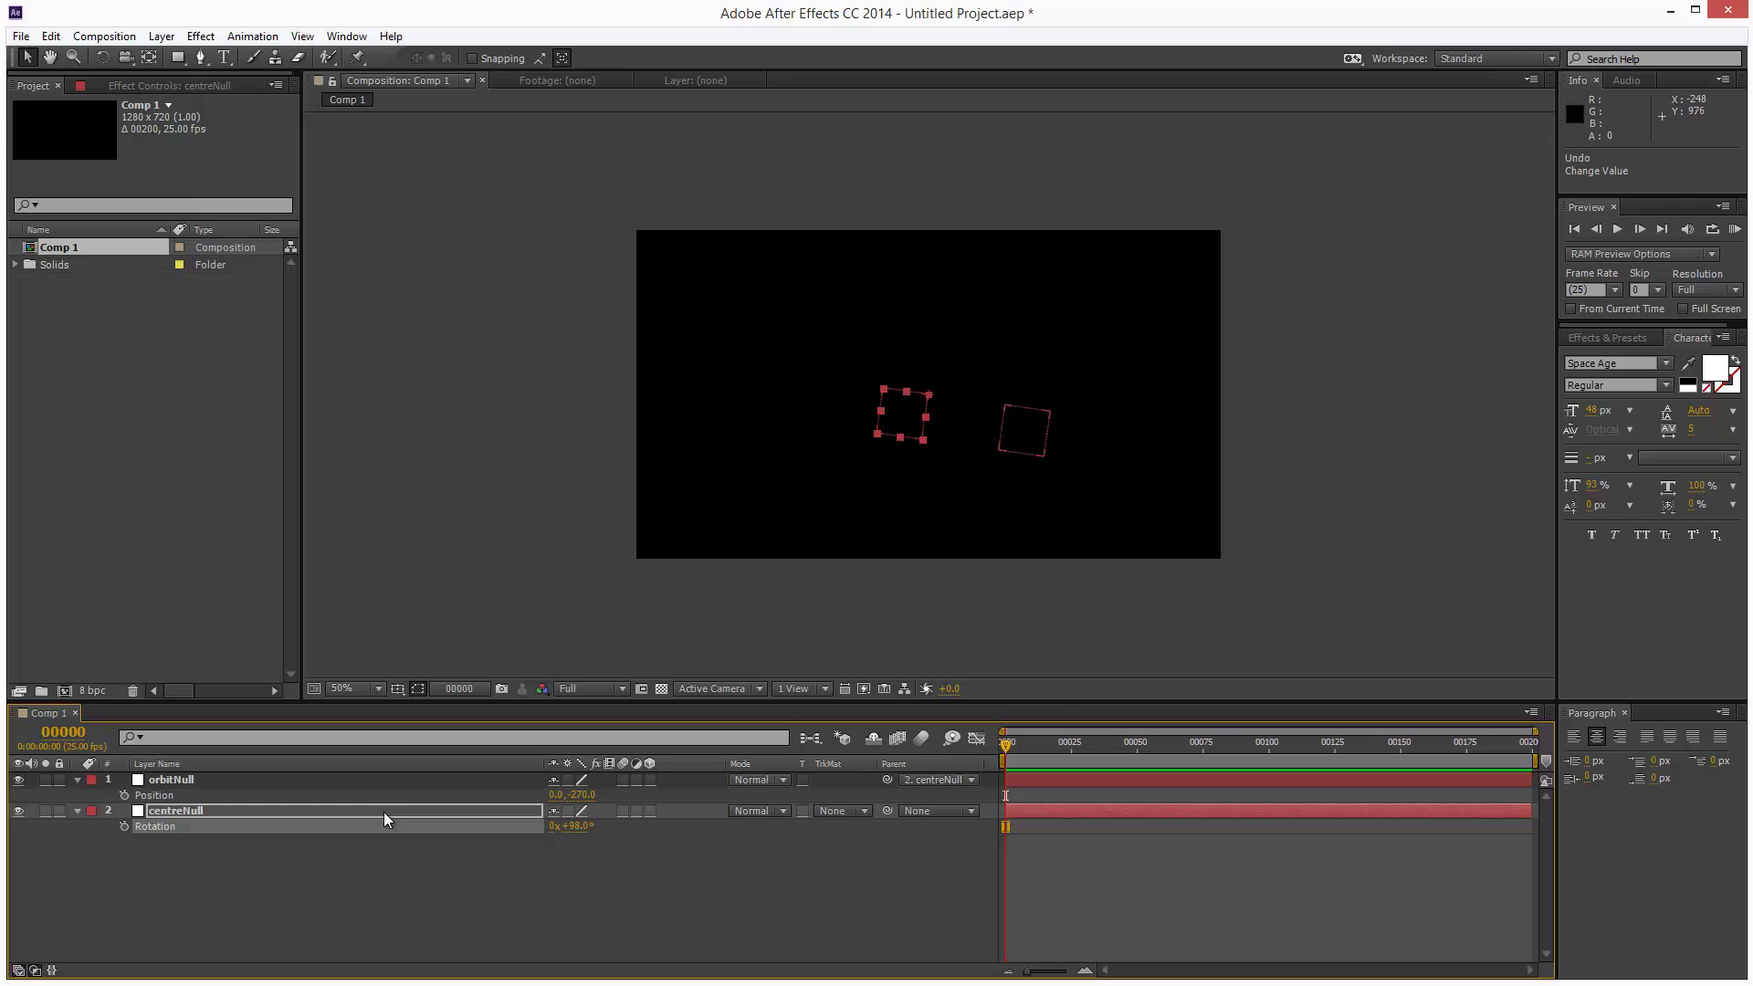
left_click(575, 826)
type("0")
key("Return")
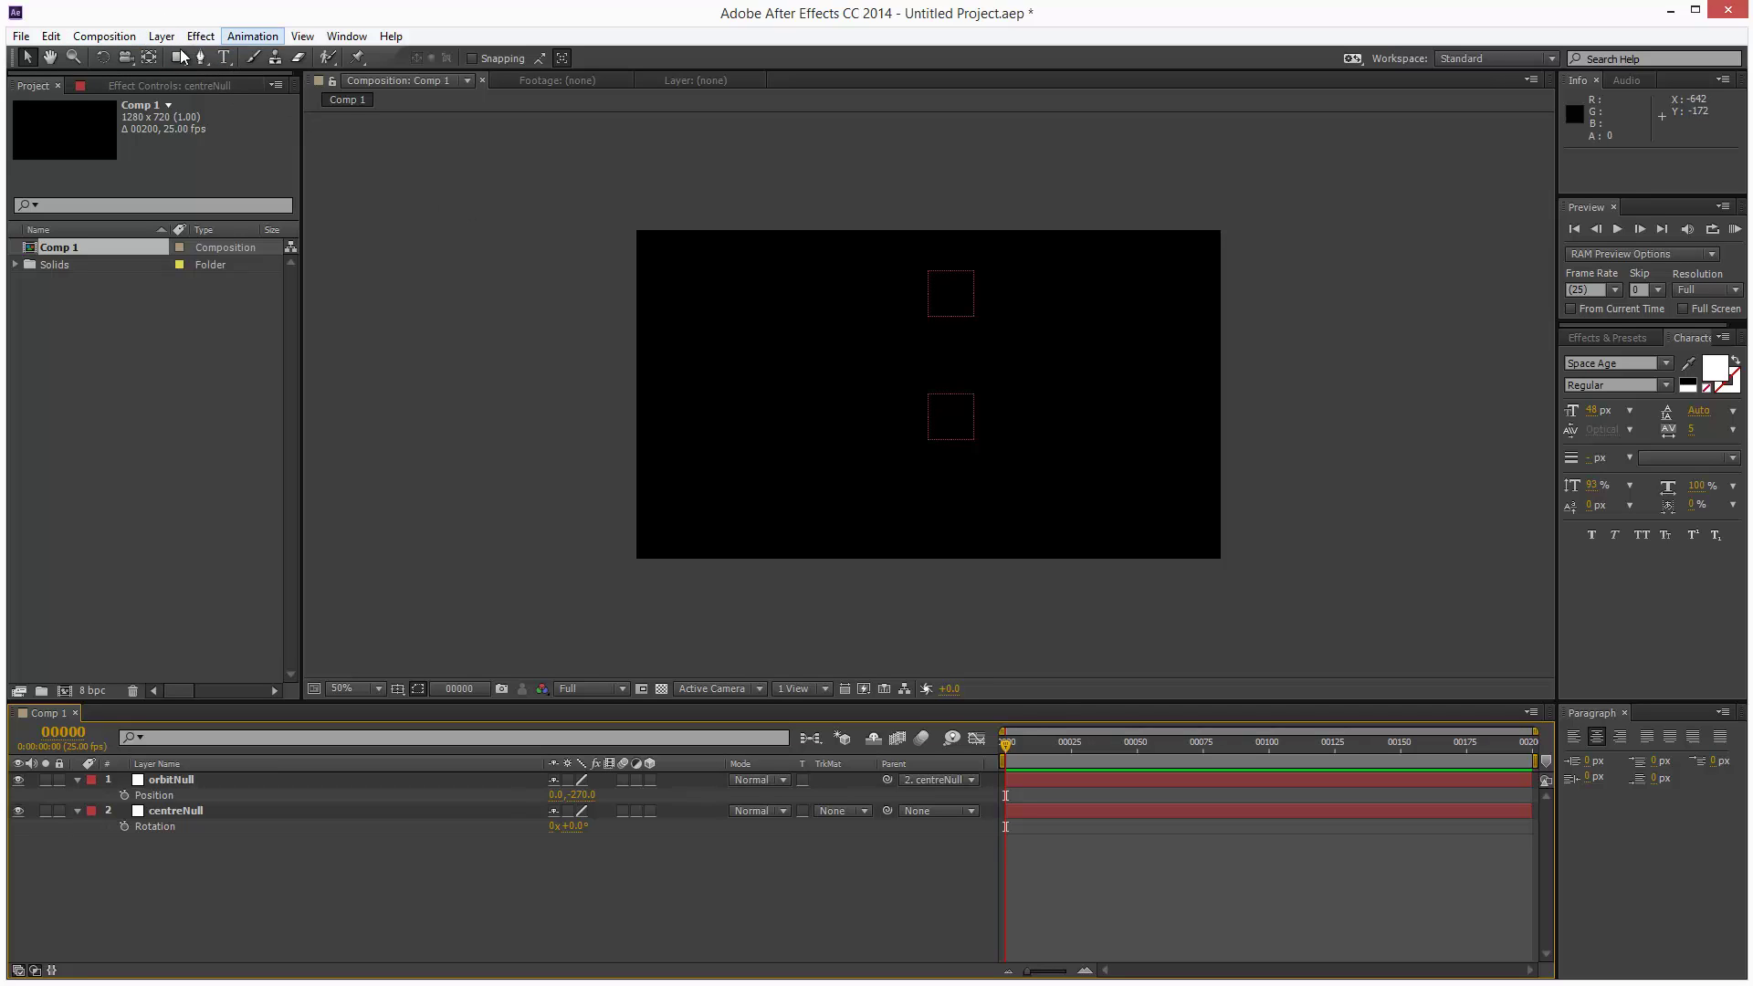
Step: Add a new black solid layer, Black Solid 1
left_click(158, 37)
mouse_move(200, 57)
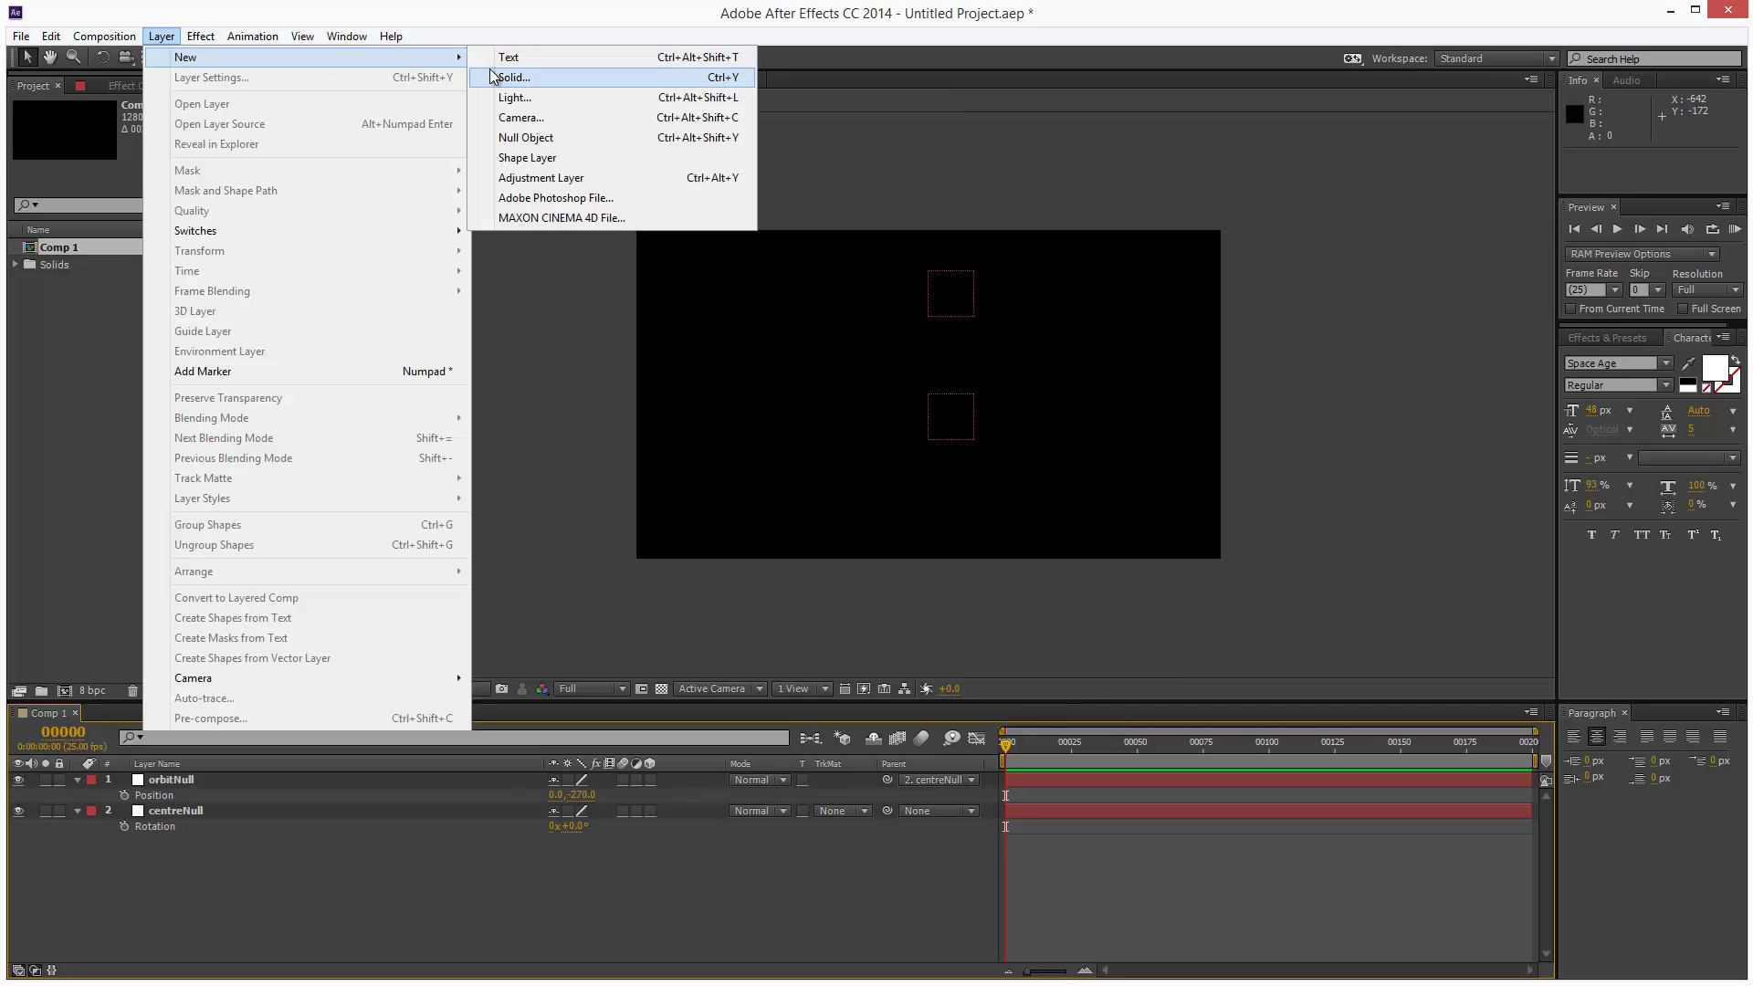
left_click(513, 78)
left_click(941, 661)
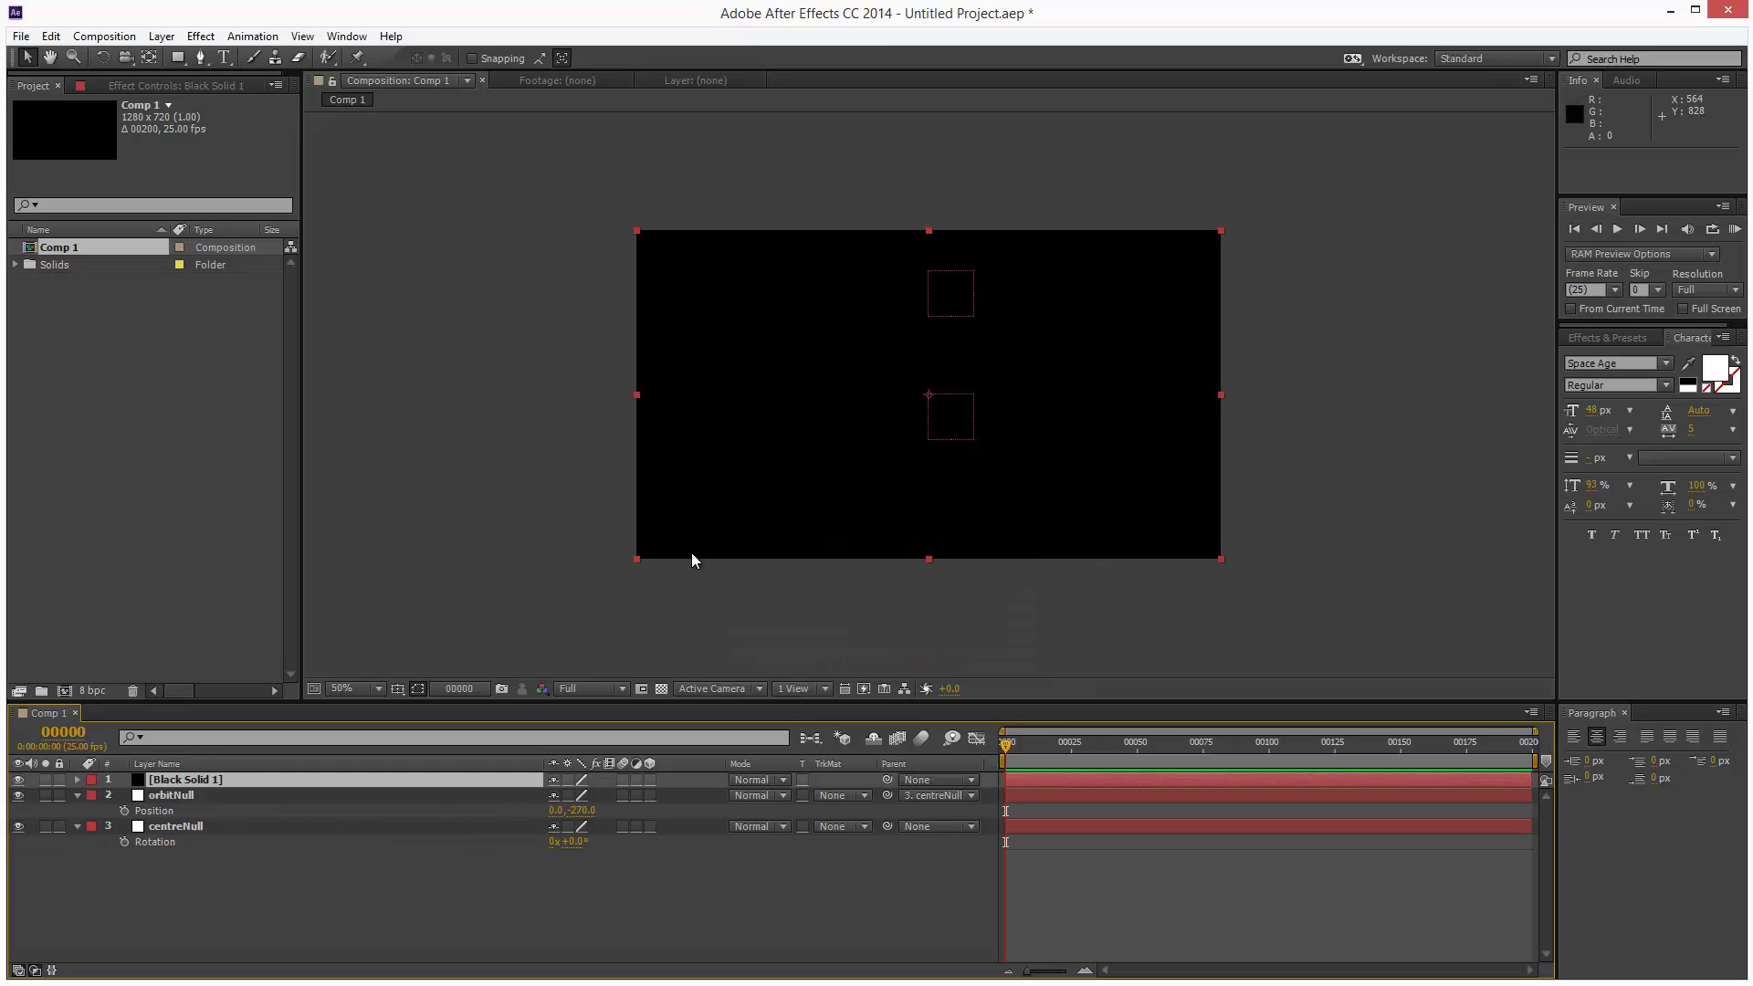
Step: Apply CC Particle Systems II to the solid and view the particles at frame 00027
left_click(164, 38)
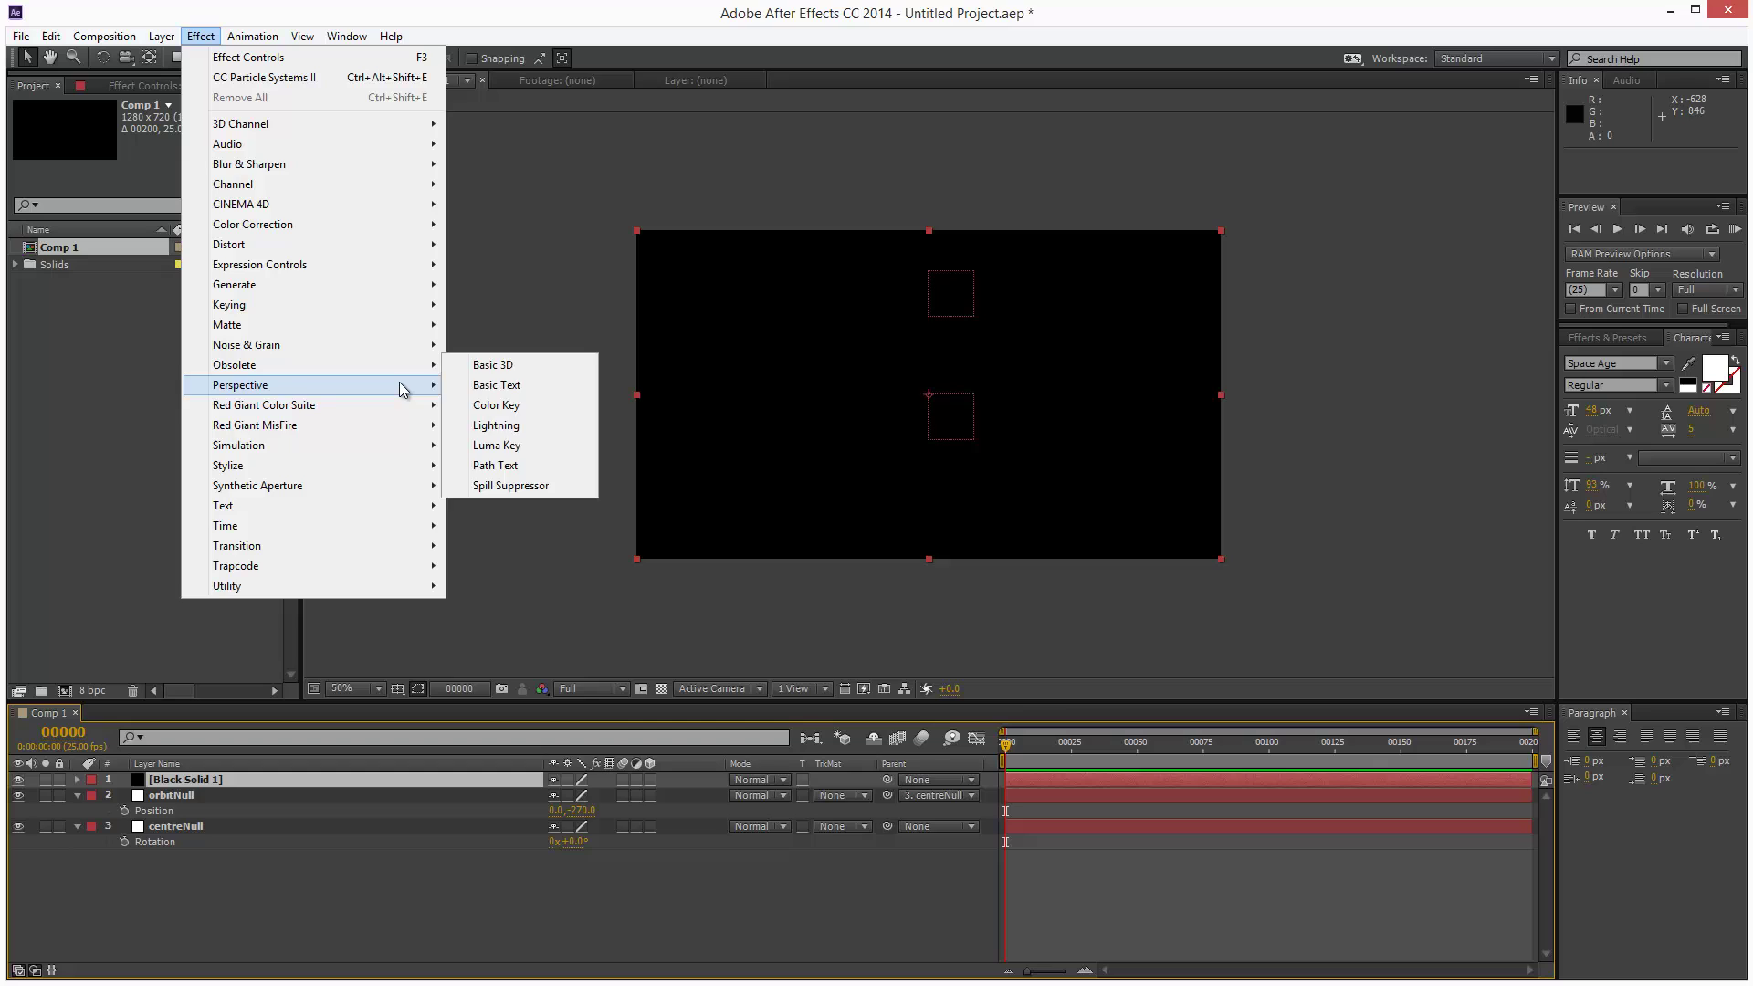
mouse_move(408, 450)
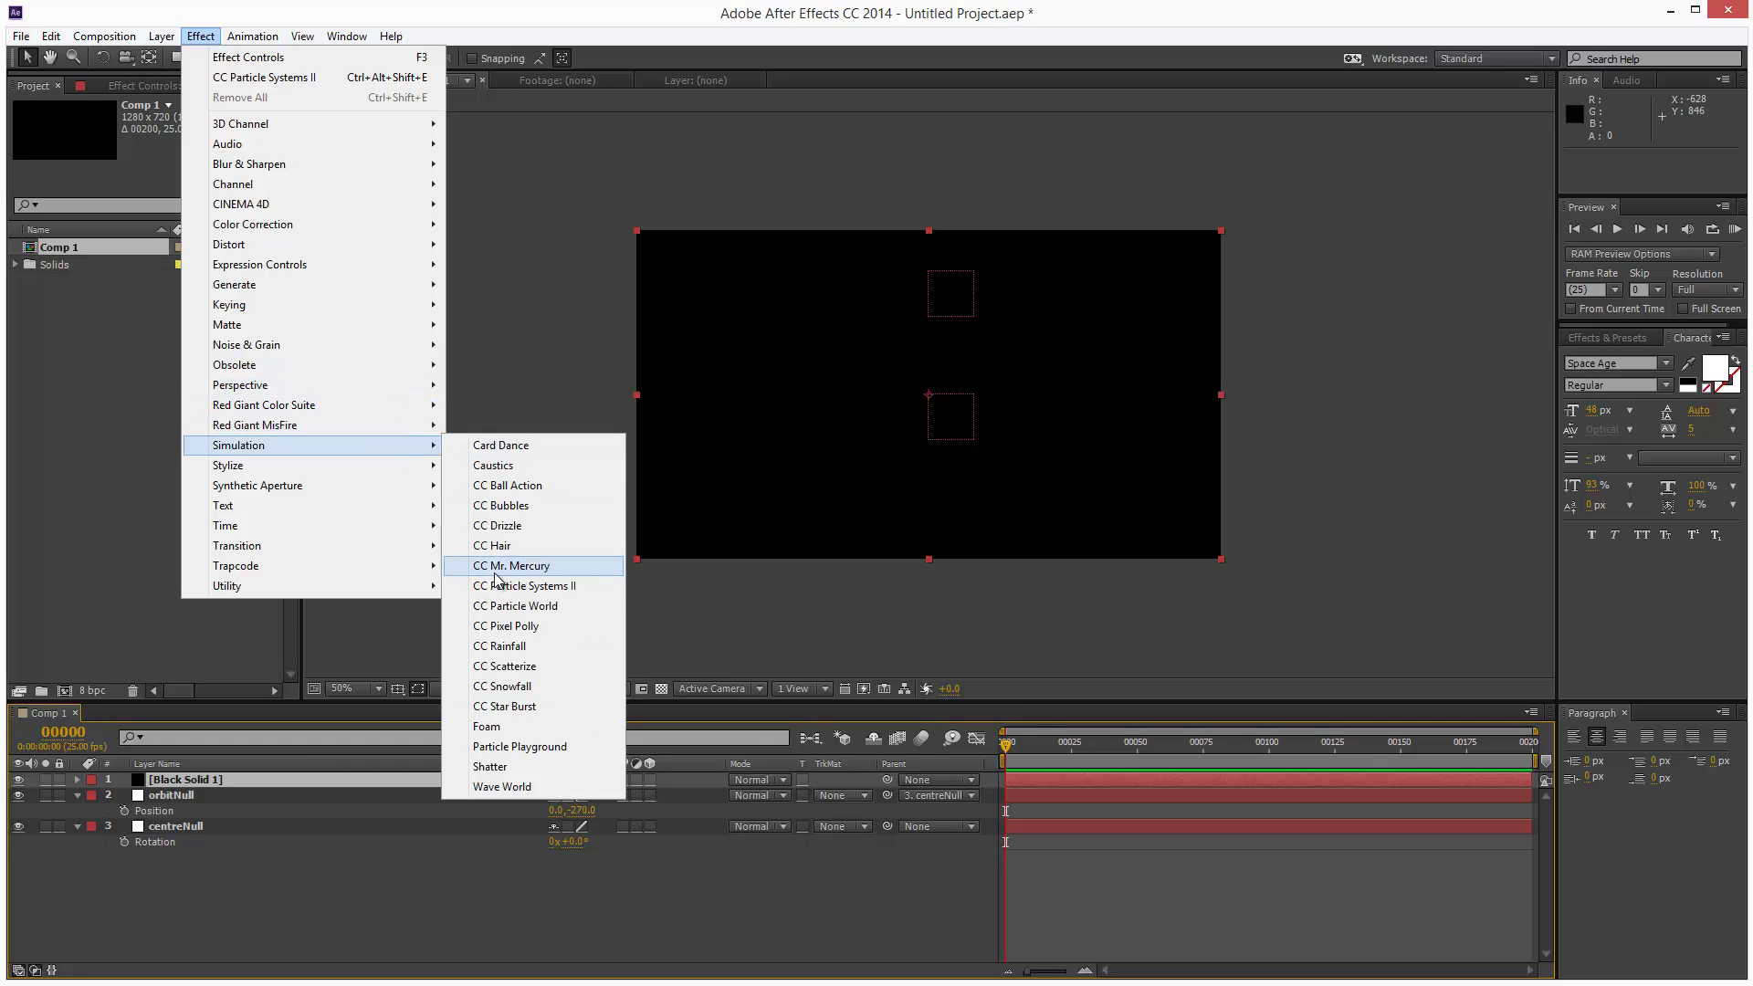
left_click(579, 589)
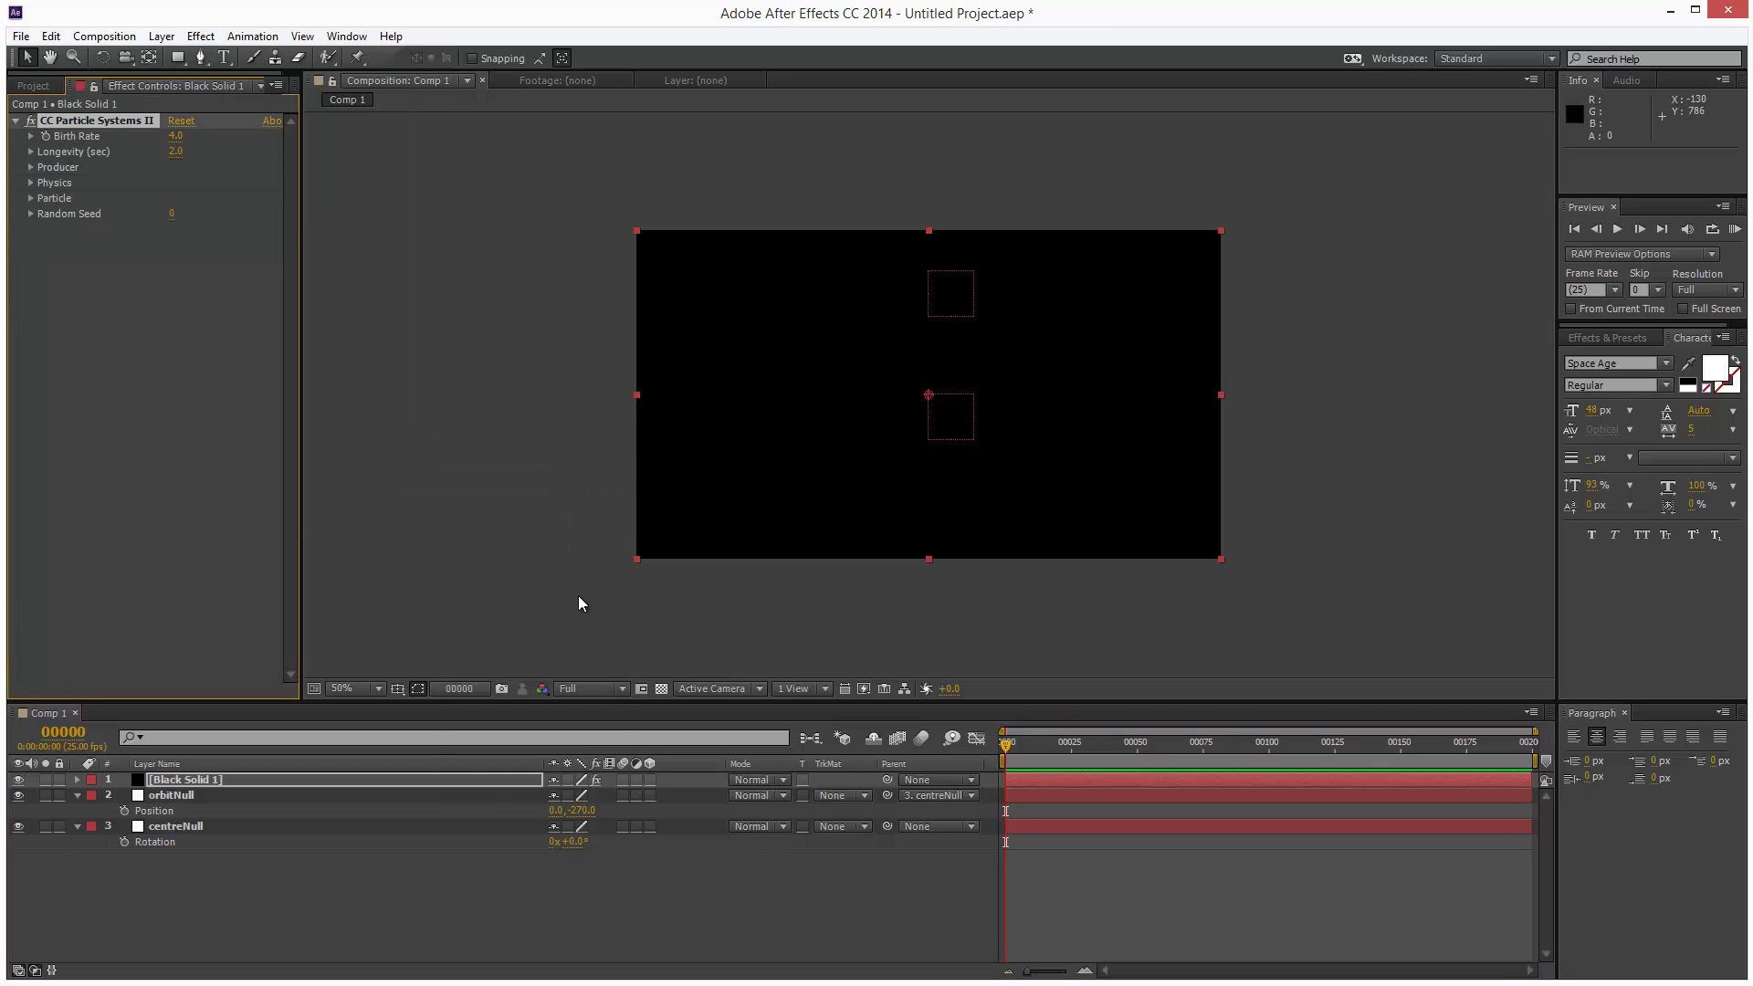
left_click_drag(1016, 763, 1114, 767)
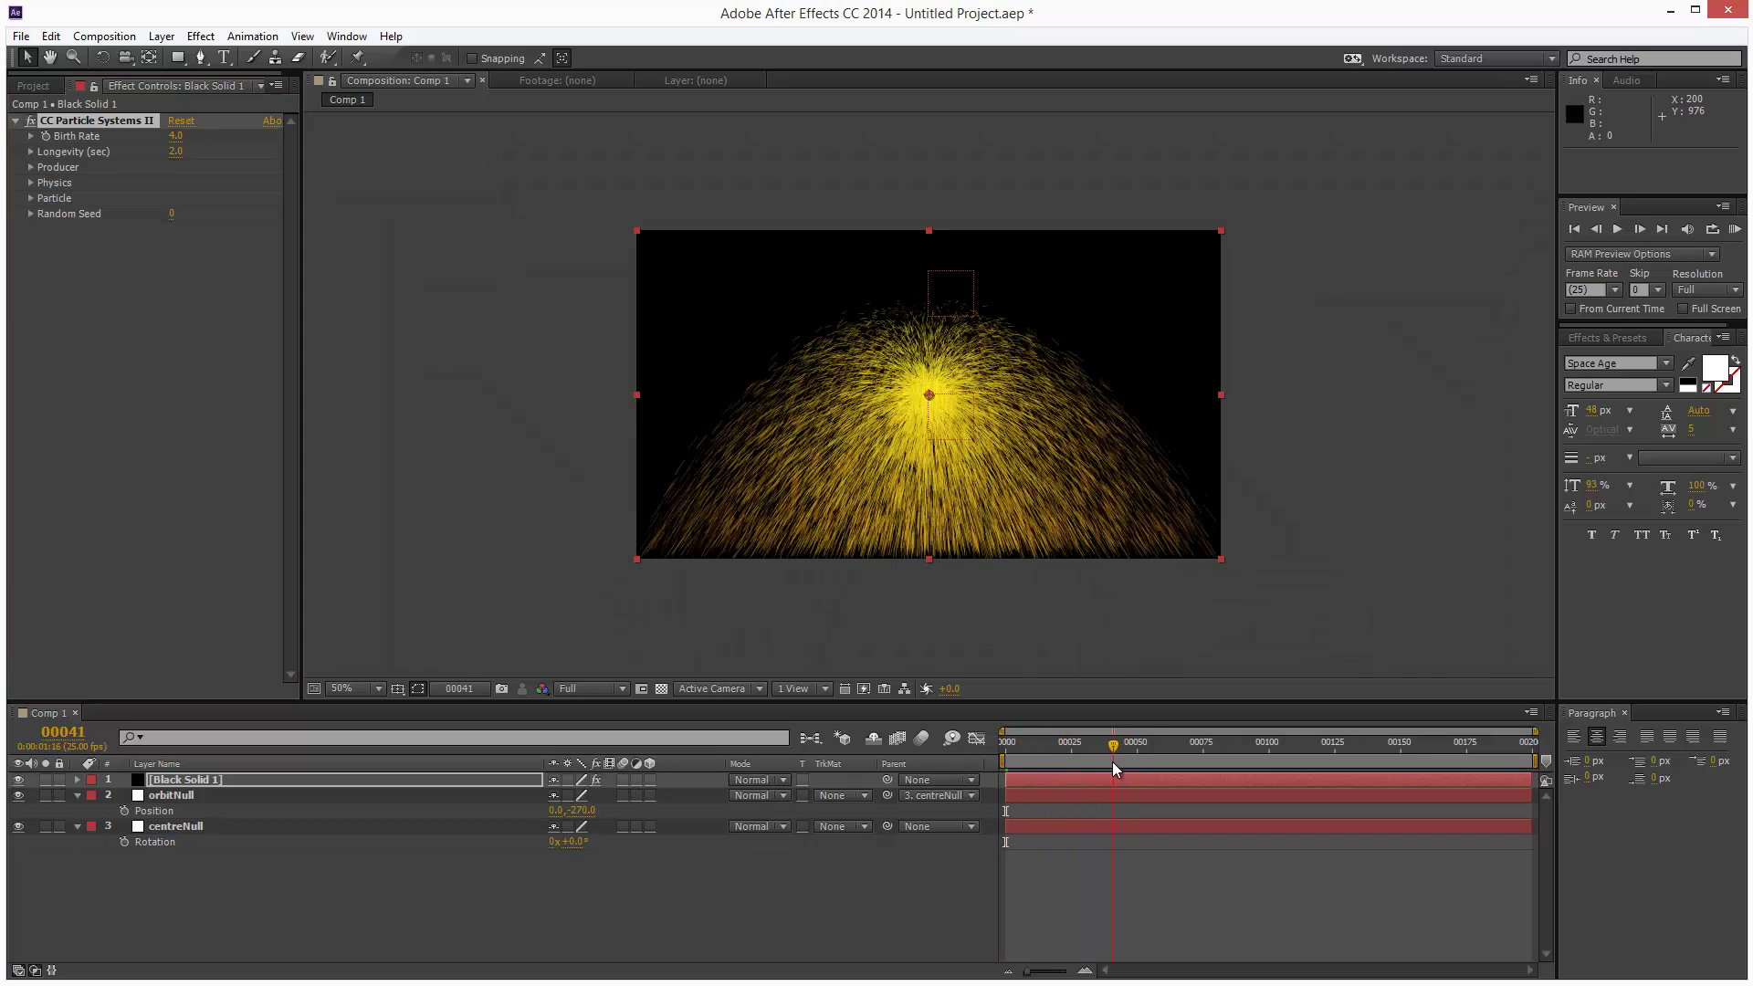
Step: Rename Black Solid 1 to 'particle'
left_click(245, 778)
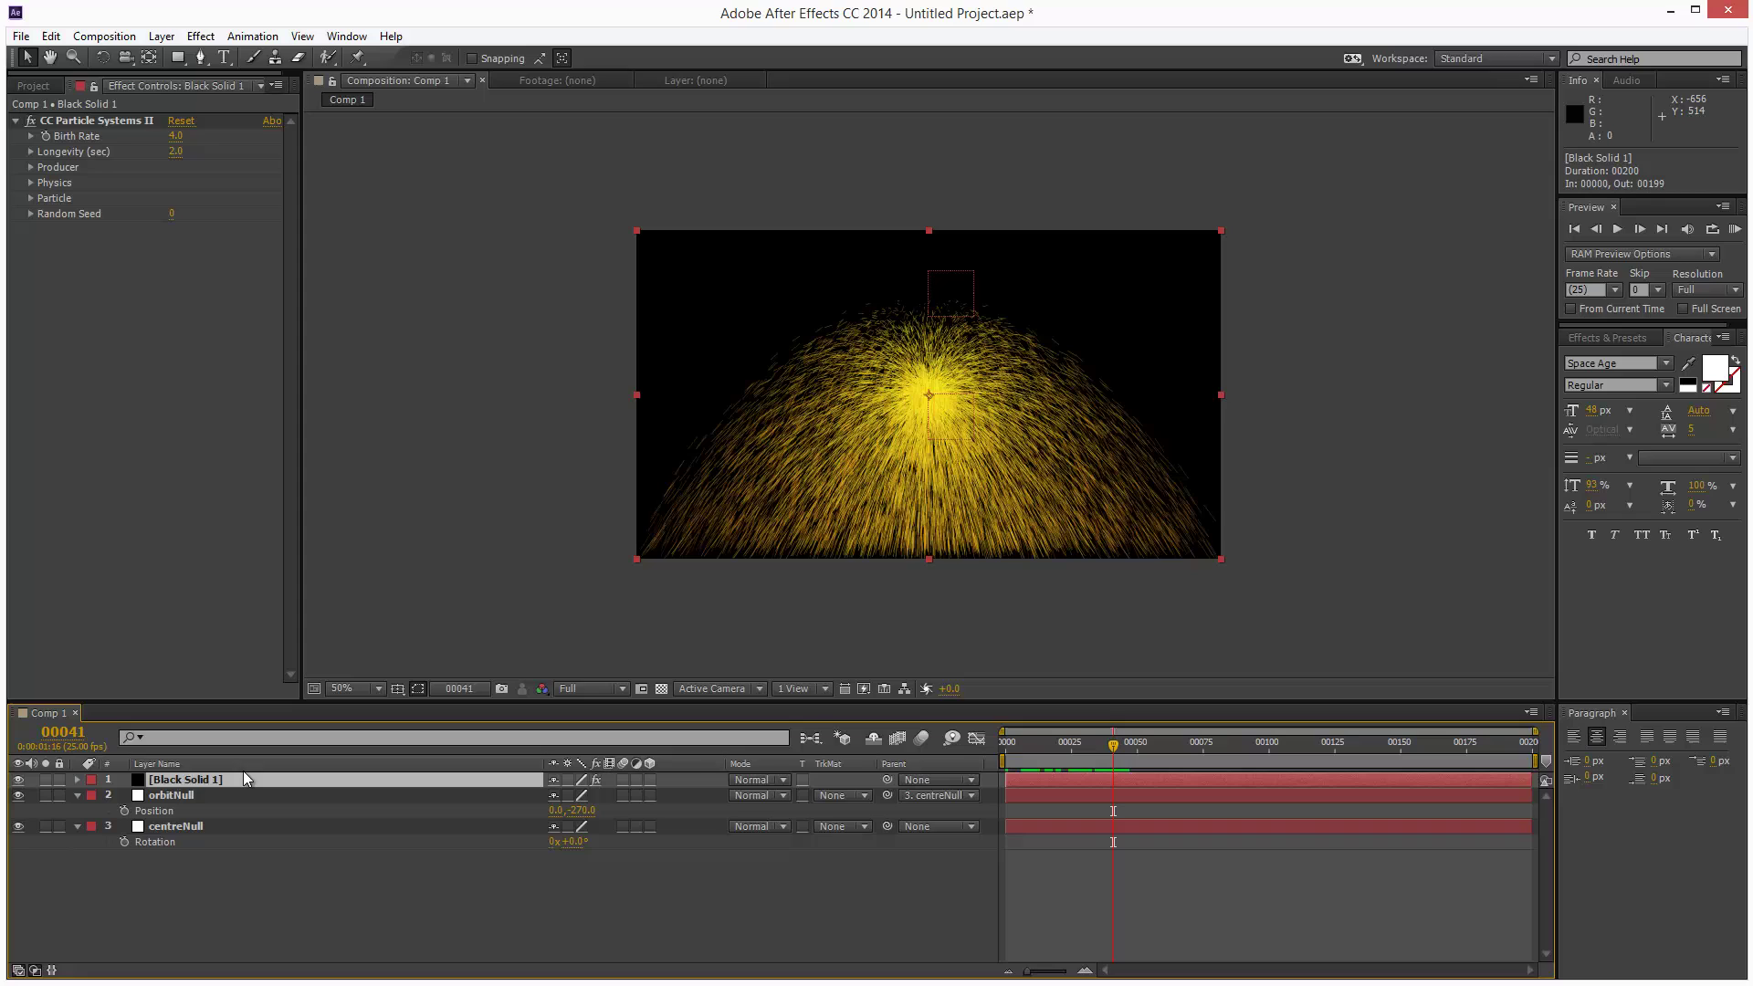
key("Return")
type("particle")
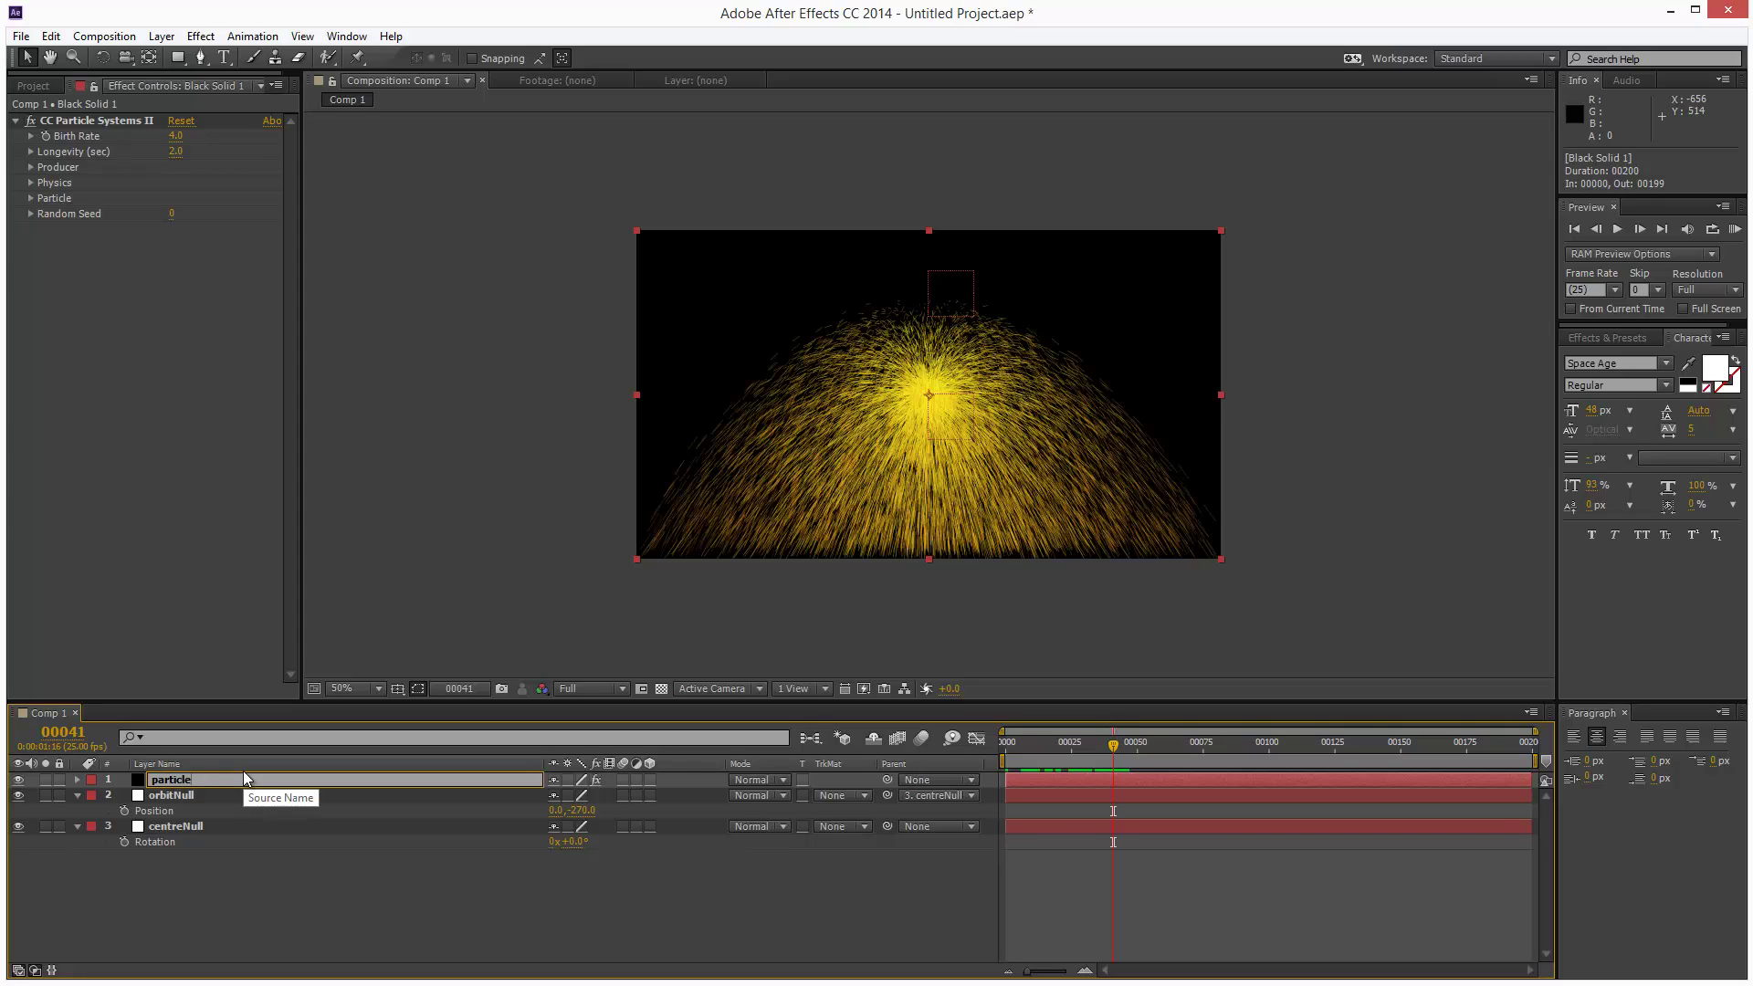
Step: Pick-whip the particle Producer Position expression to orbitNull's Position and preview other frames
left_click(235, 305)
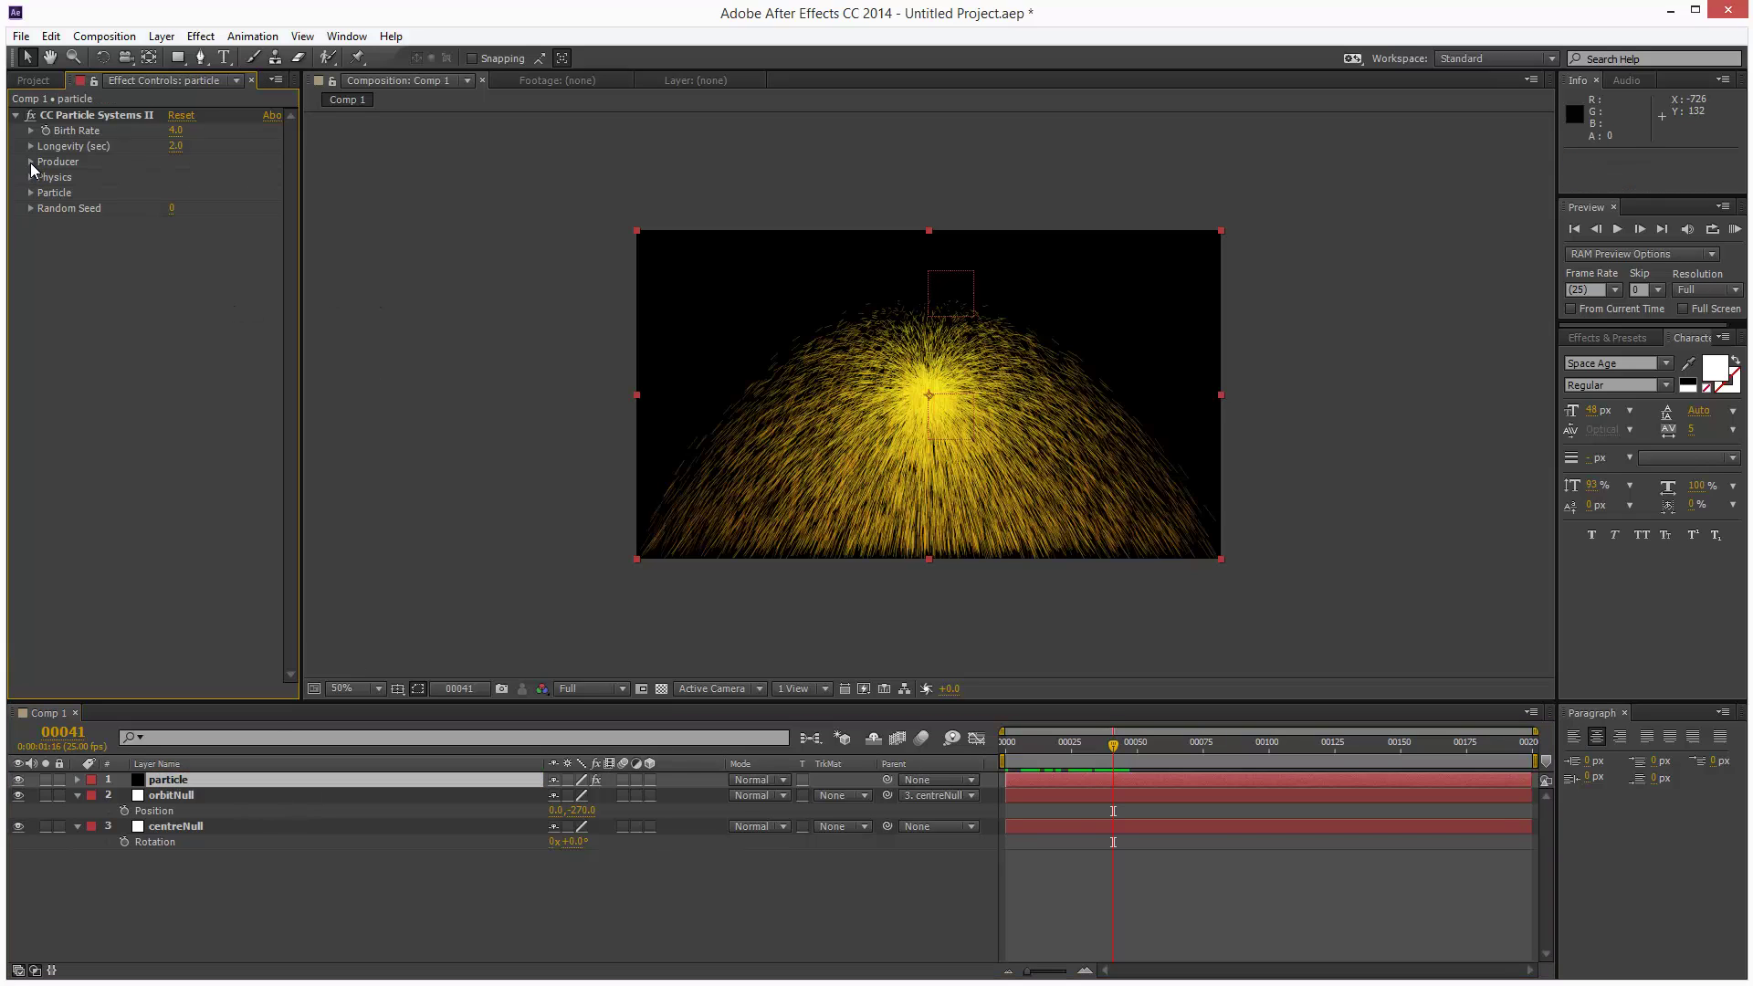
left_click(31, 163)
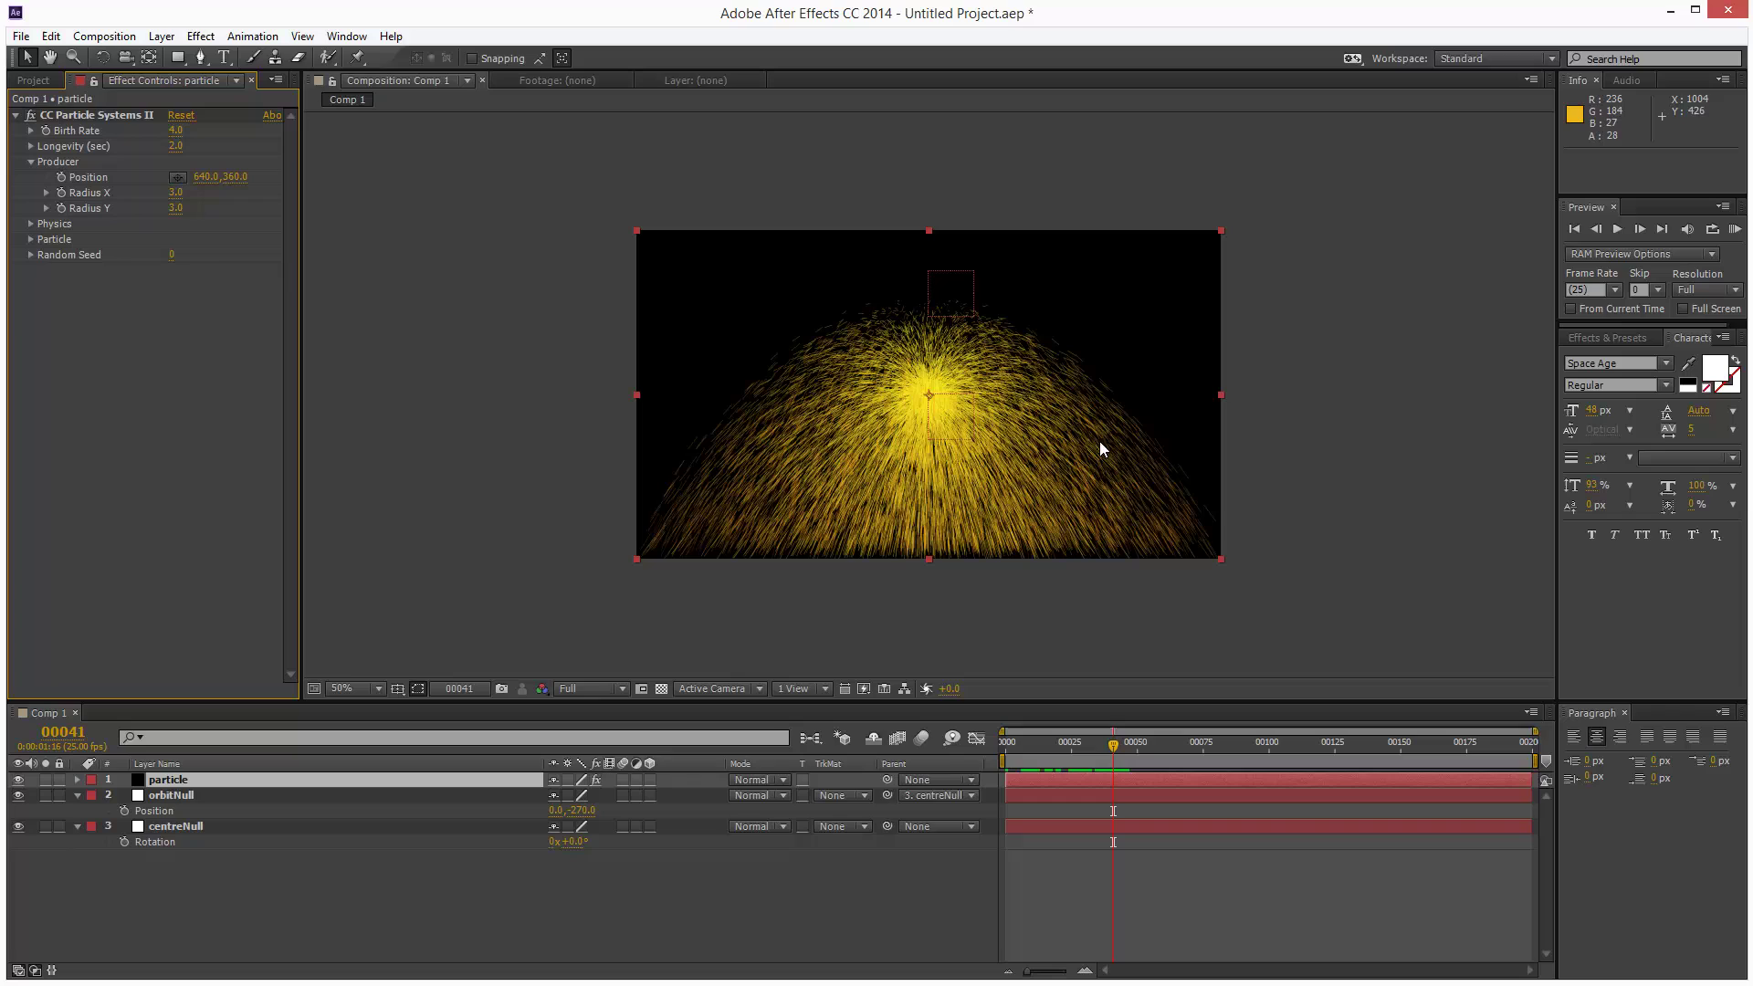
left_click(62, 178, "alt")
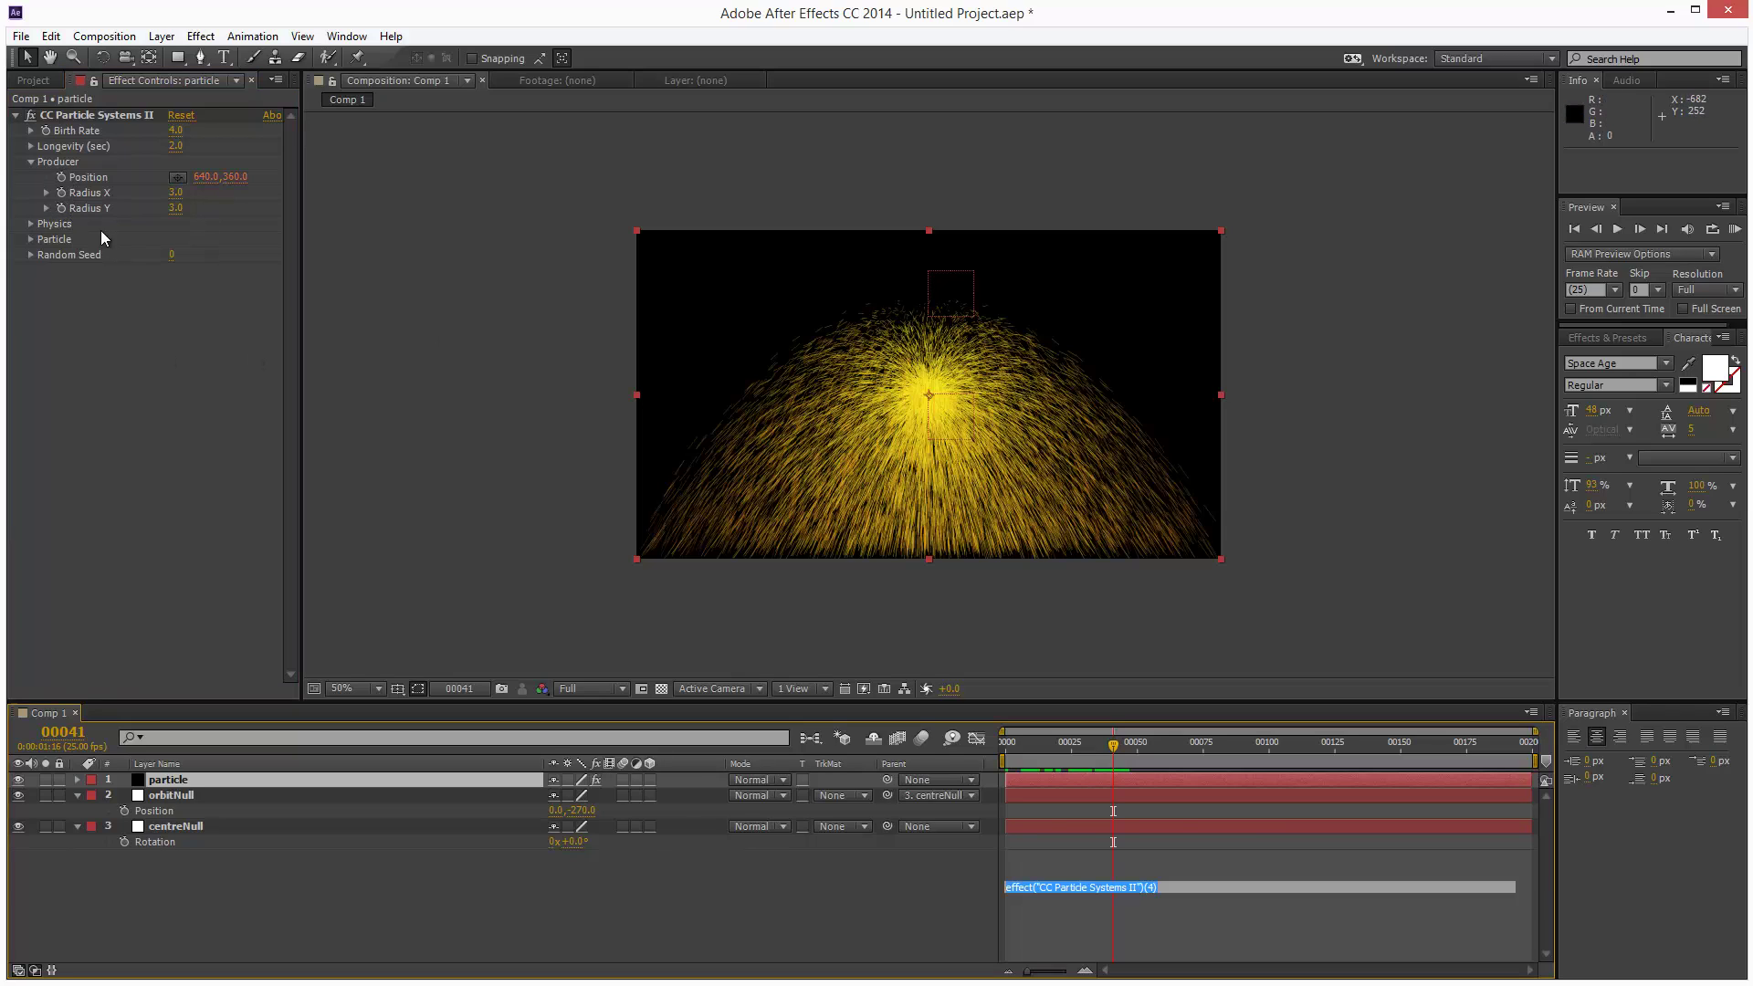
left_click_drag(598, 890, 168, 922)
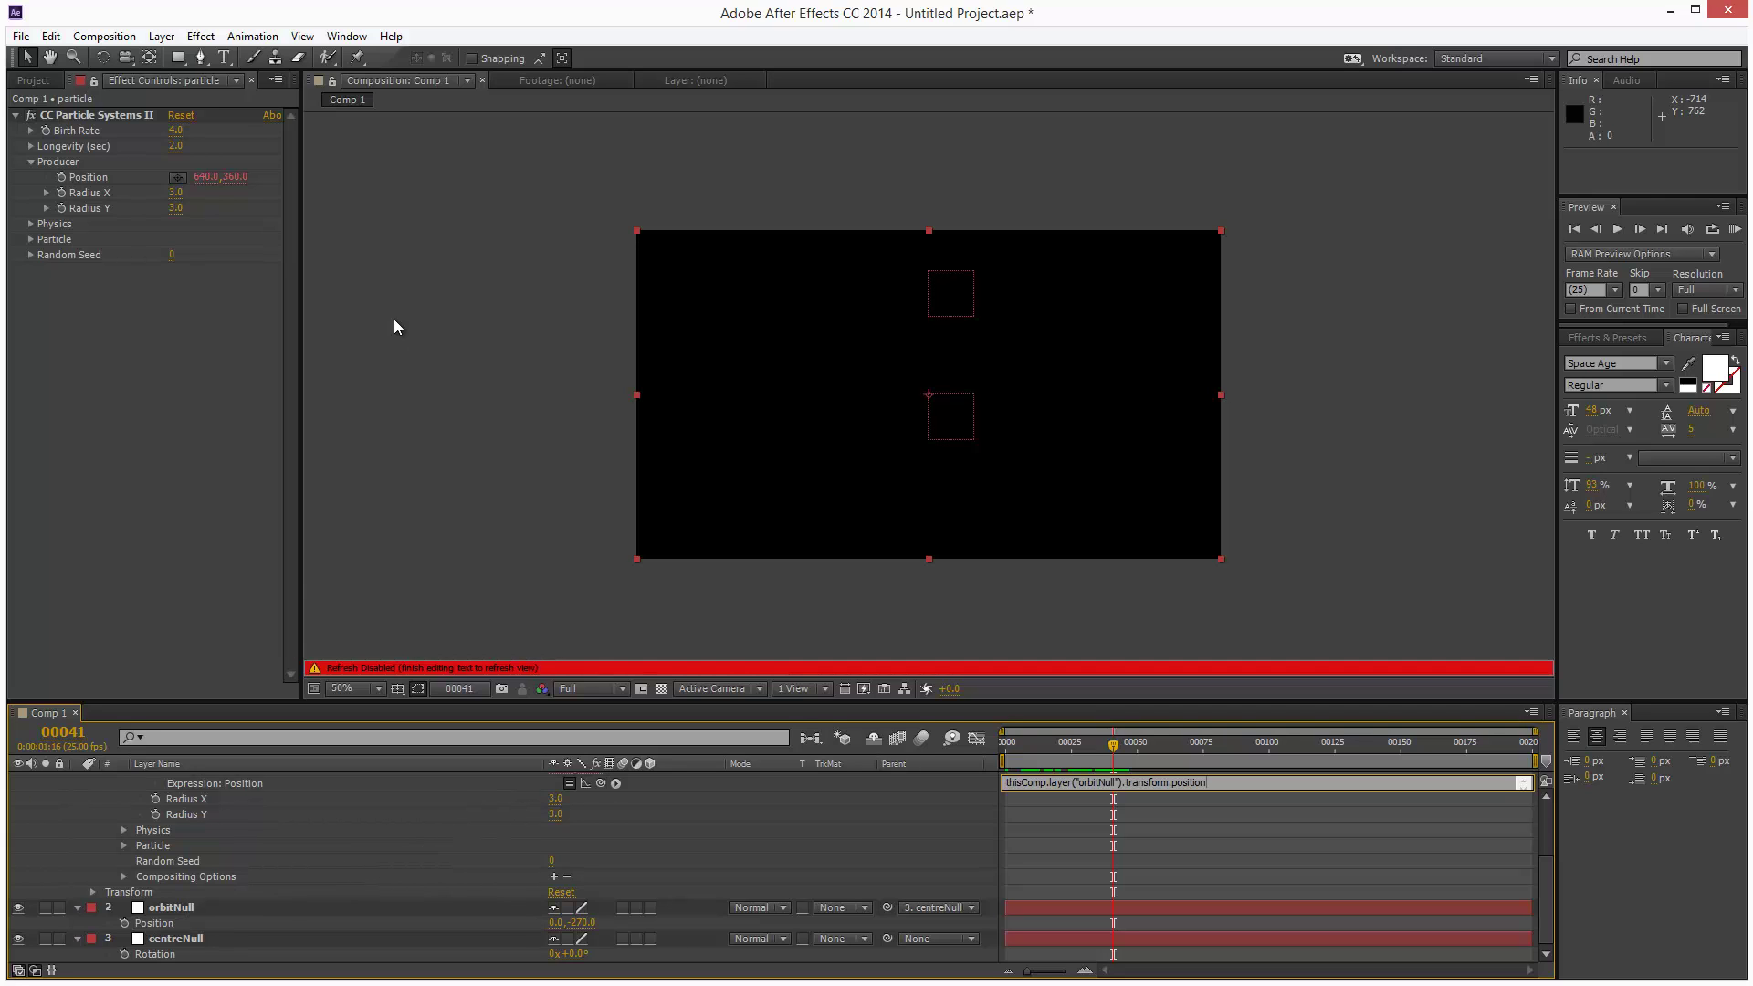
left_click(393, 320)
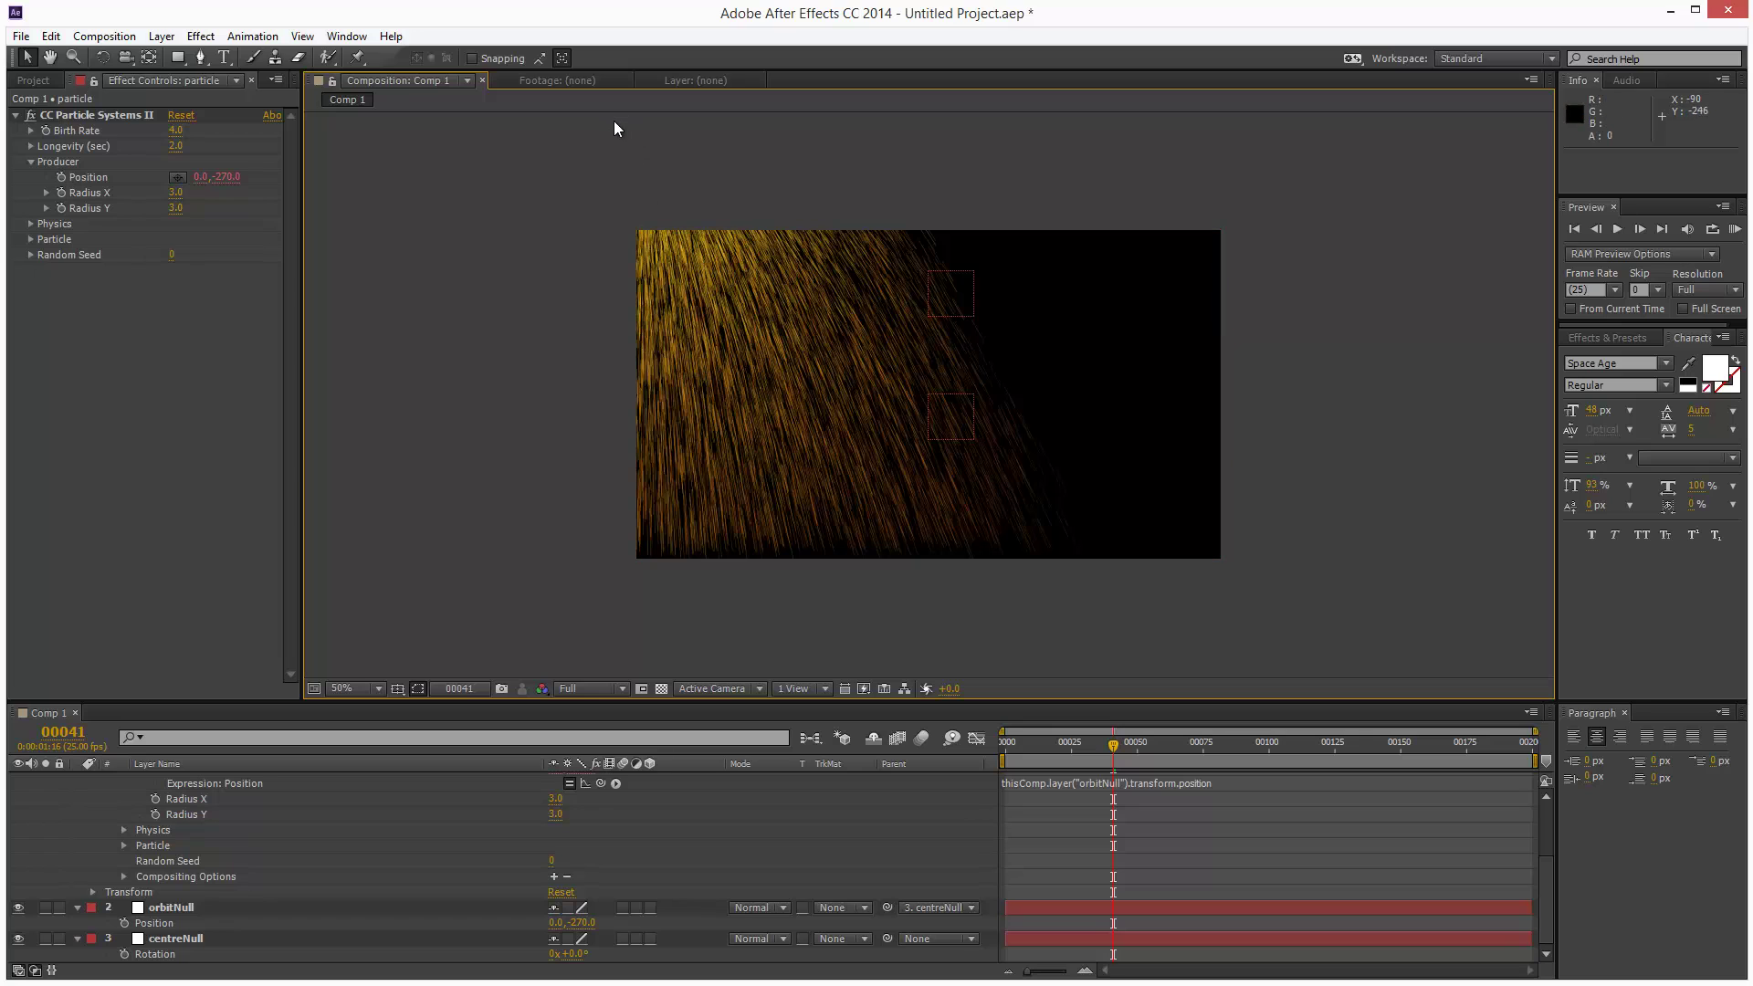
left_click_drag(1057, 763, 1163, 763)
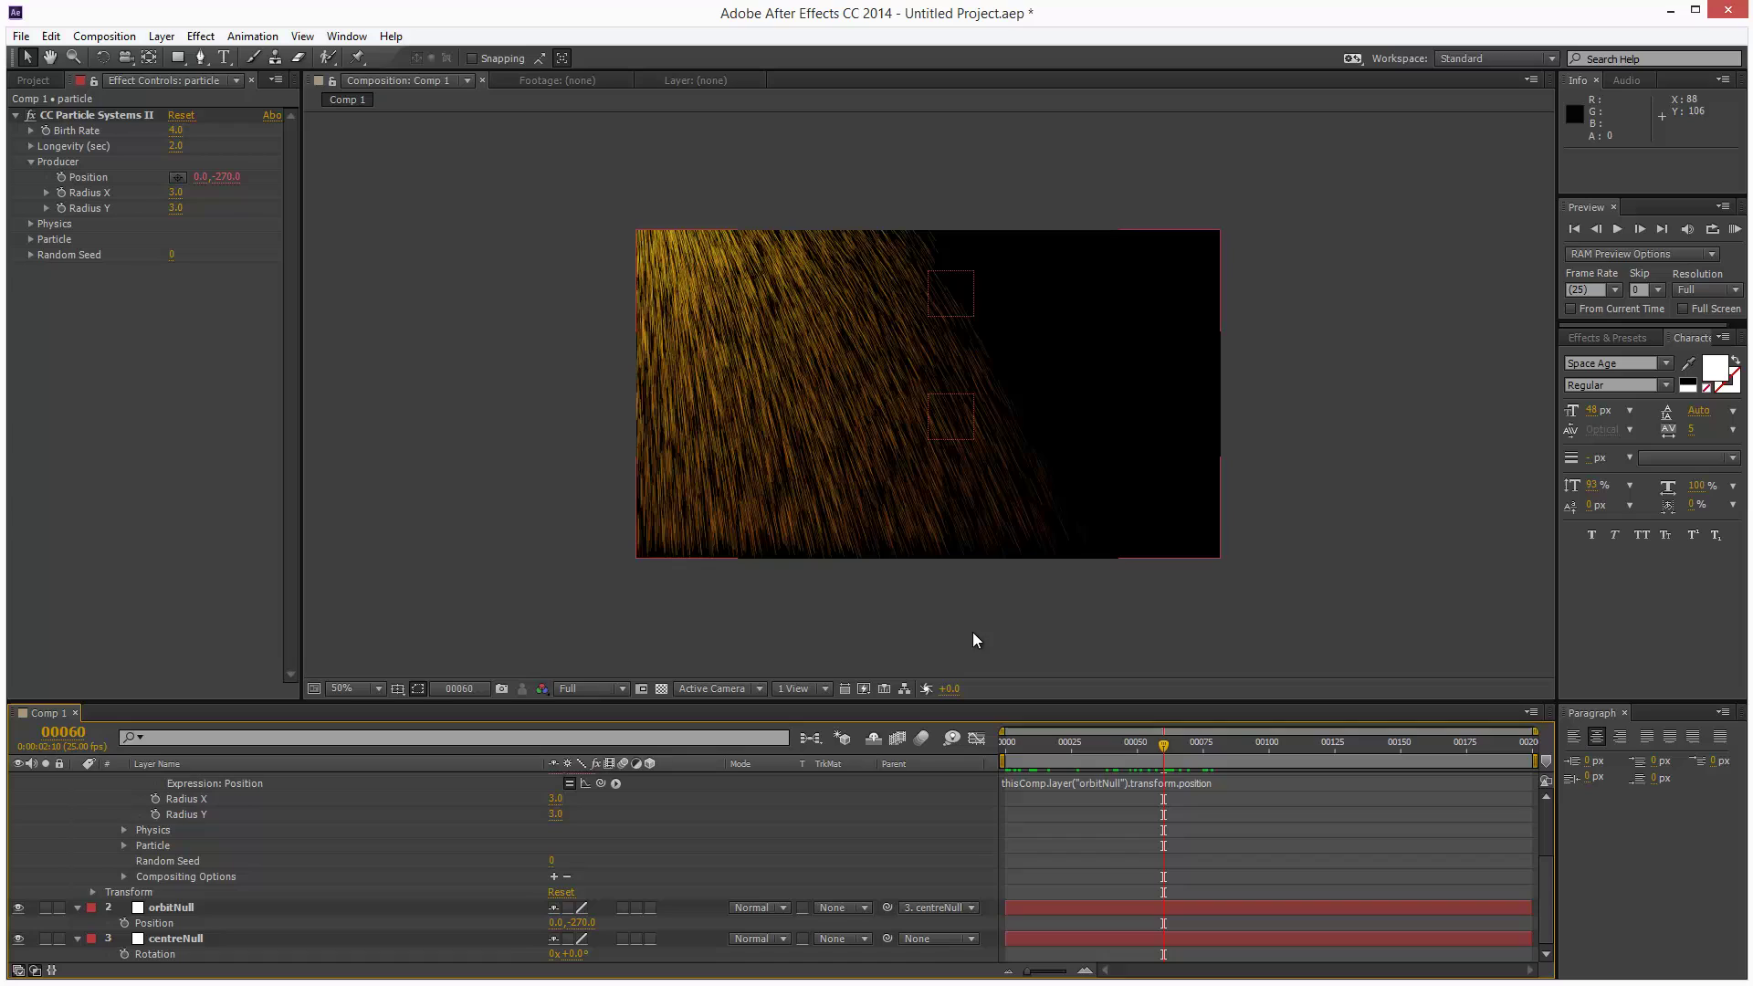
Step: Give centreNull's Rotation the expression transform.rotation = time*50 and preview the orbit at 100% zoom
left_click(124, 954, "alt")
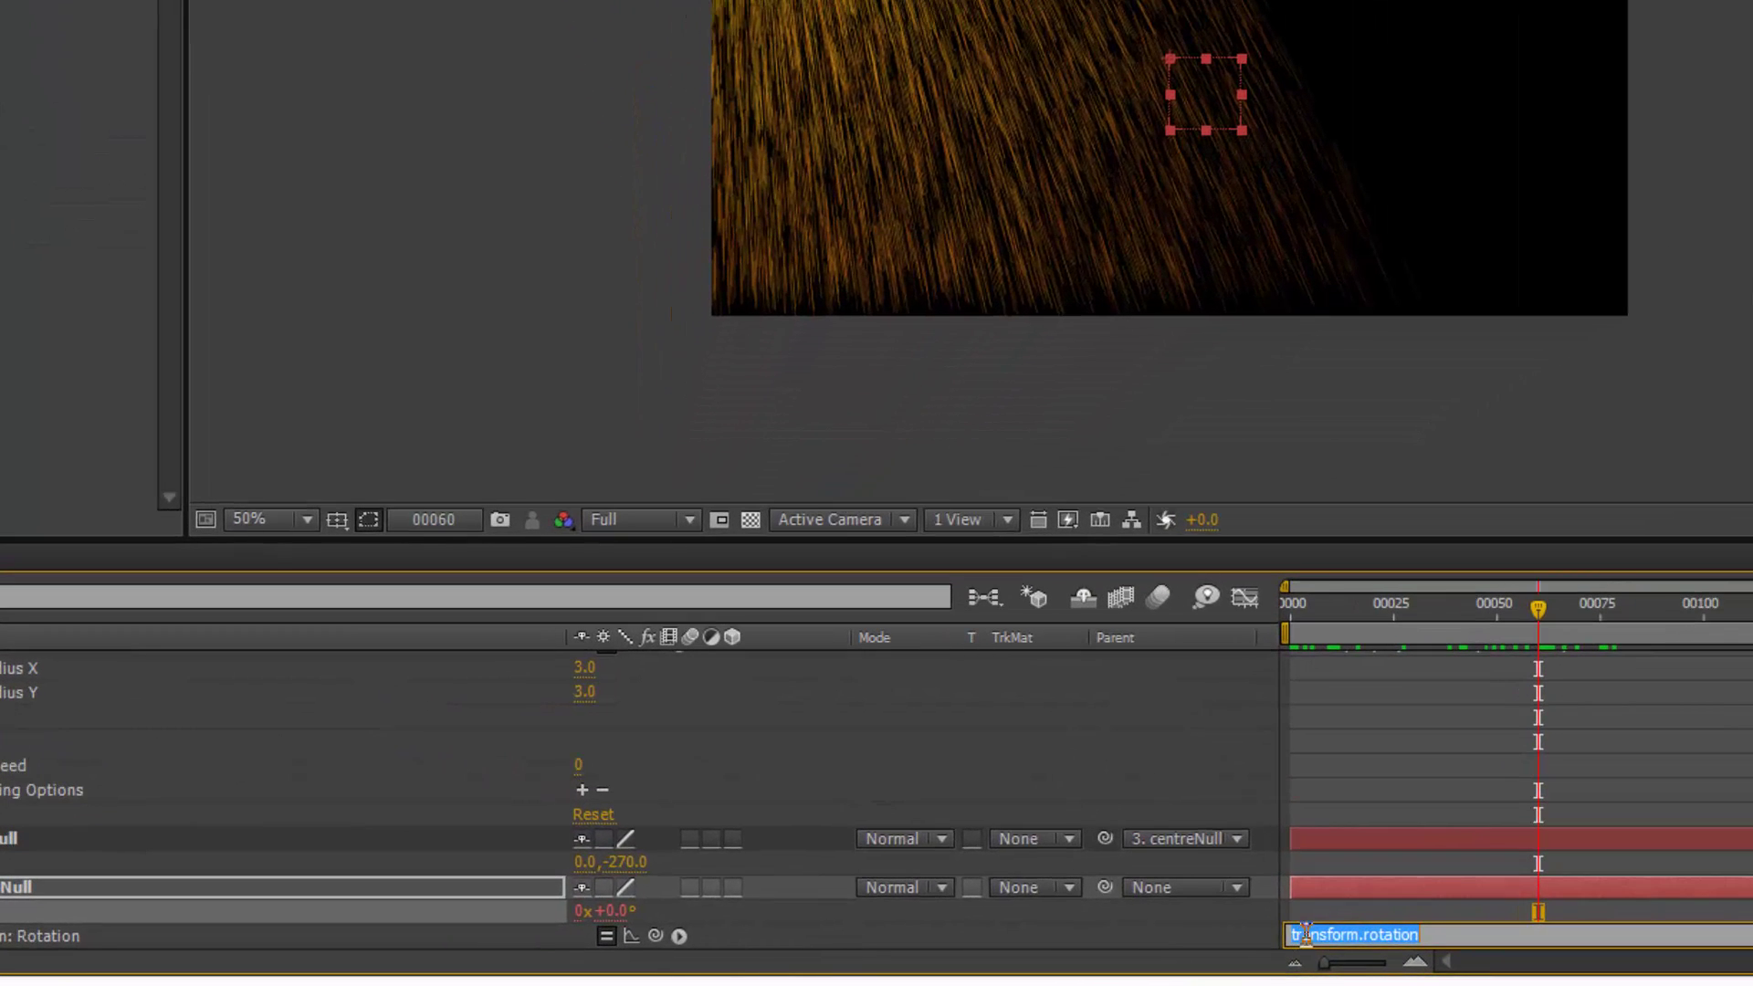
left_click(1433, 934)
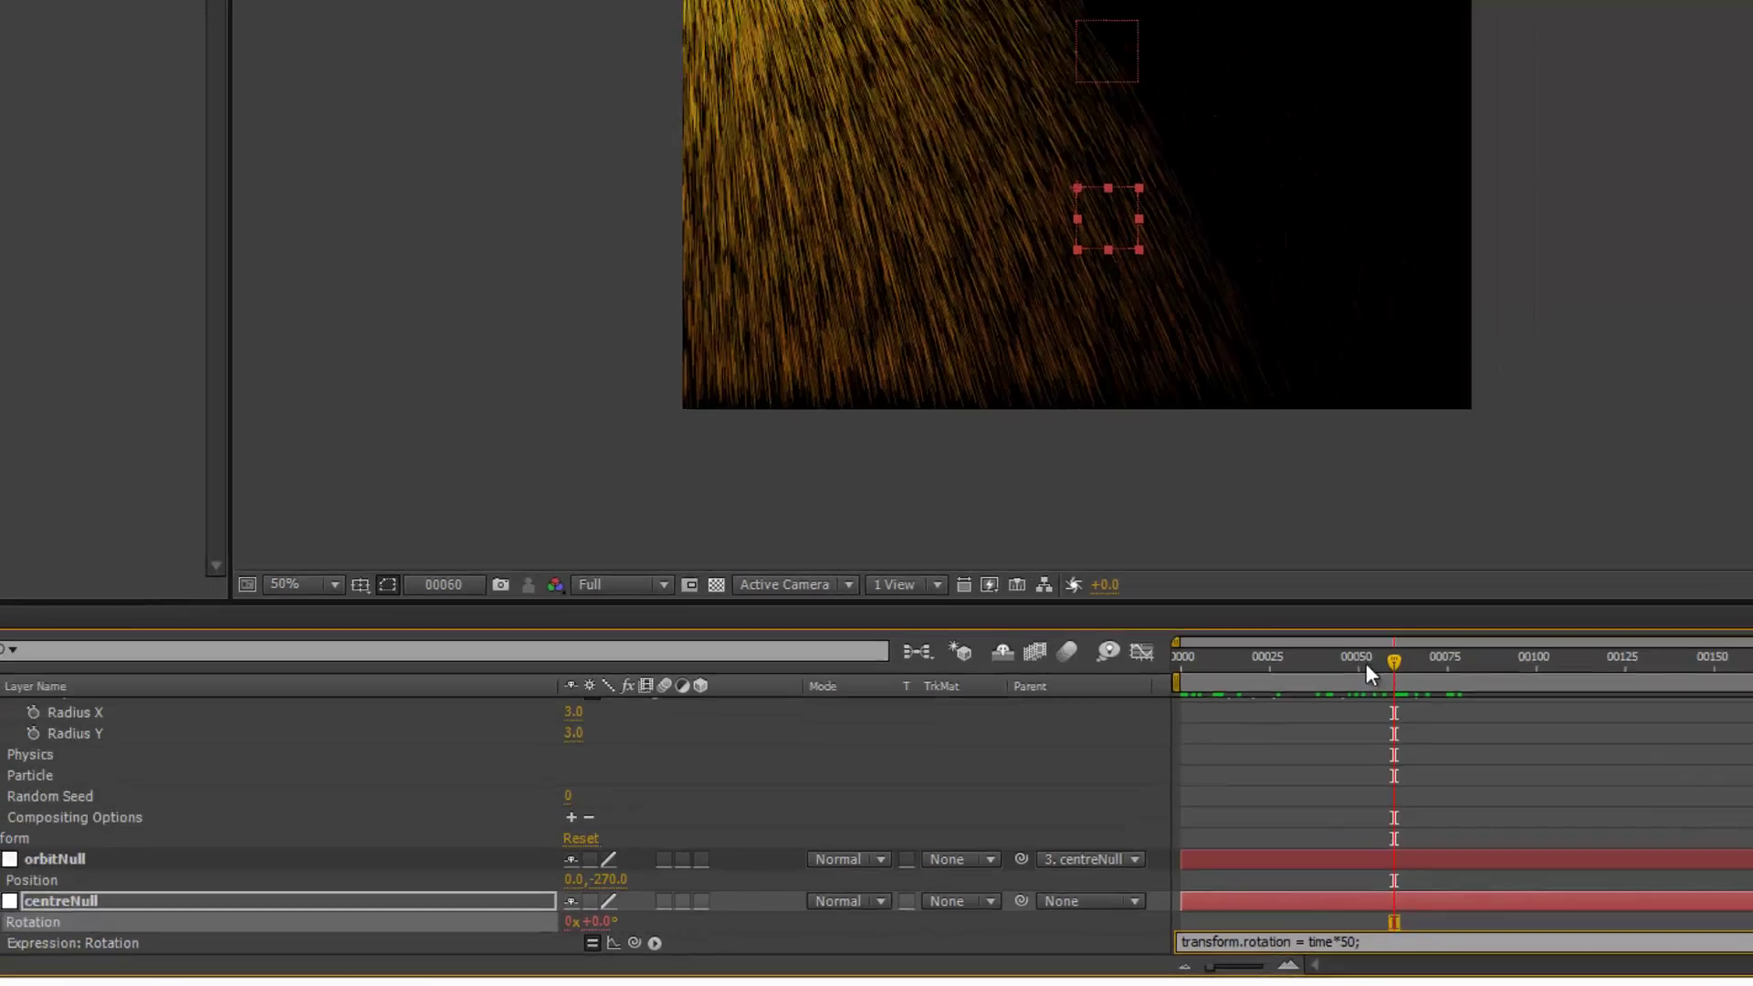
left_click_drag(1537, 606, 1314, 630)
mouse_move(1021, 764)
left_mouse_down()
mouse_move(1360, 791)
mouse_move(1066, 789)
left_mouse_up()
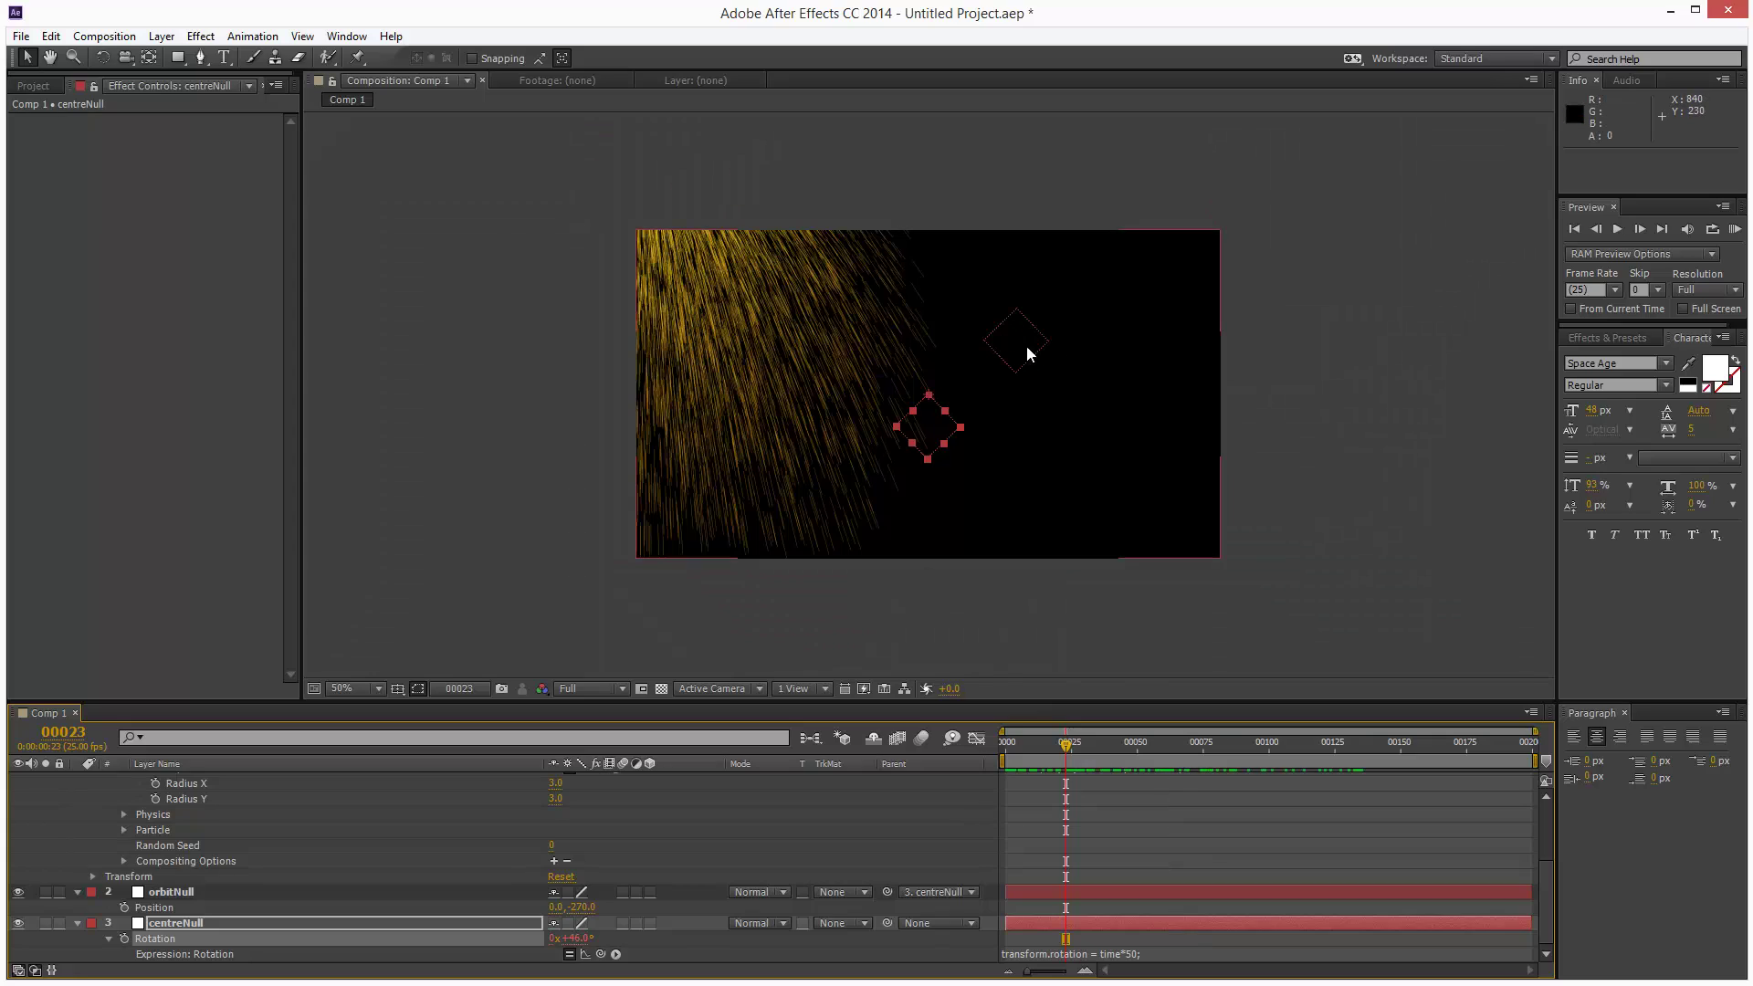
key("period")
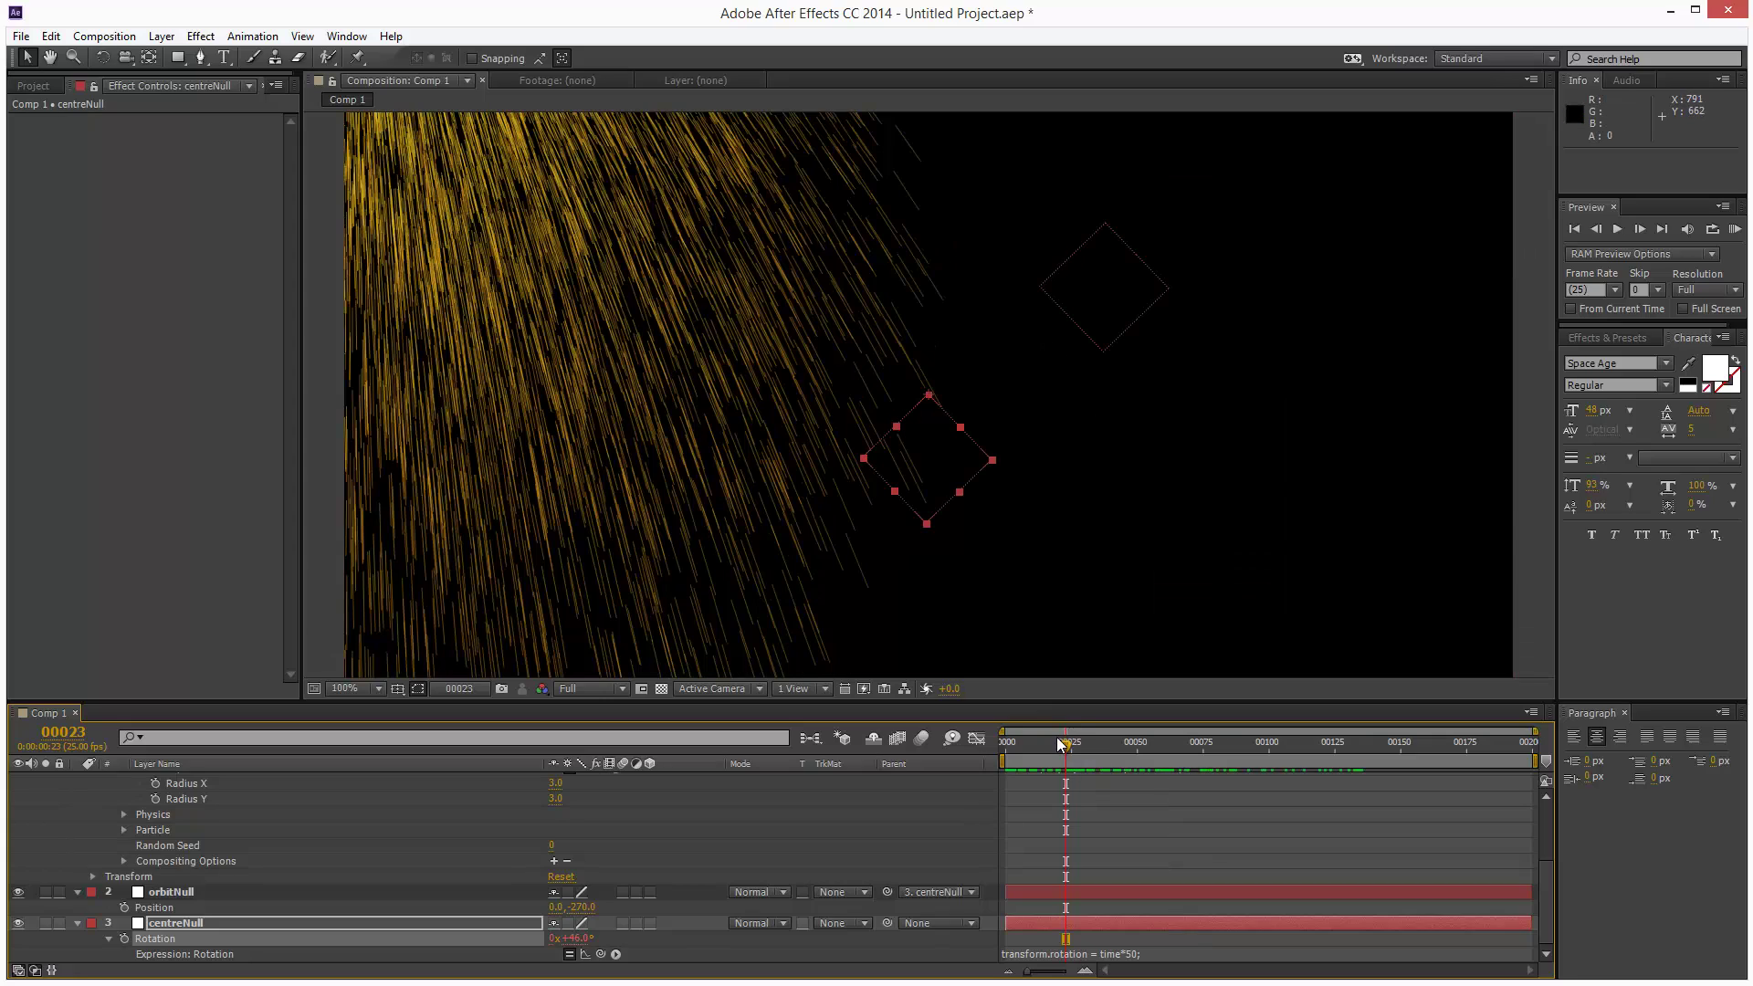
mouse_move(1066, 747)
left_mouse_down()
mouse_move(1394, 758)
mouse_move(1006, 759)
left_mouse_up()
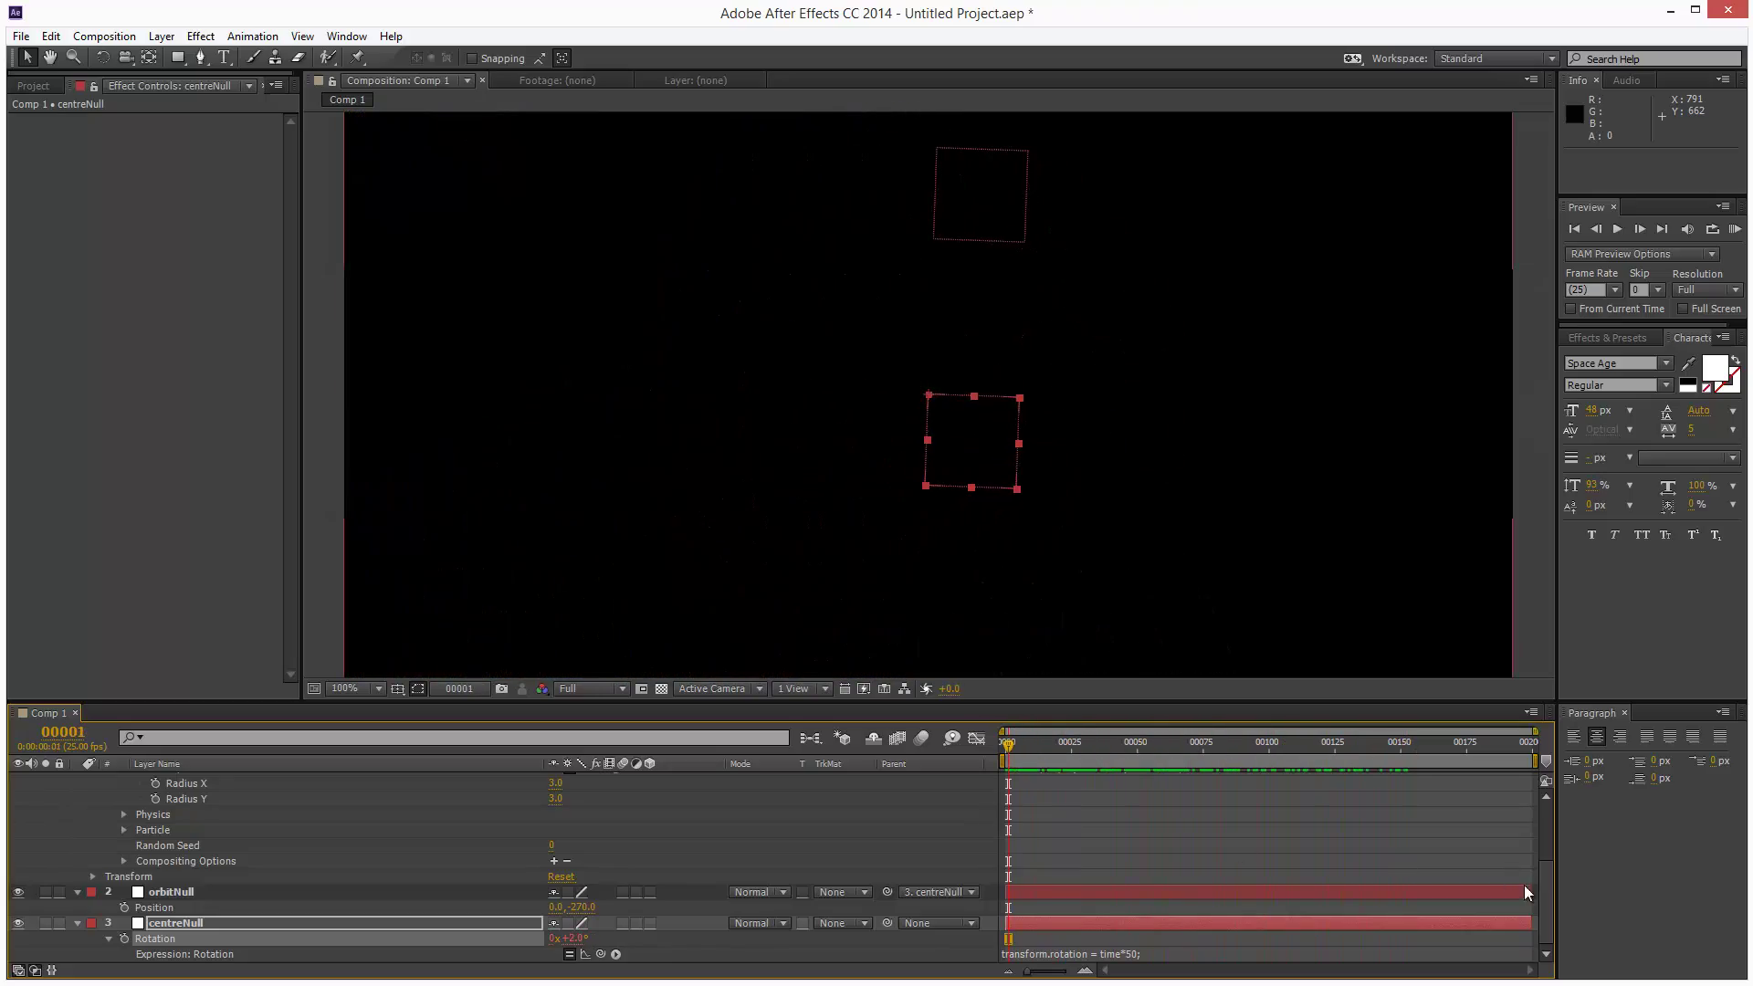
Step: Change the particle Position expression to a = thisComp.layer("orbitNull"); a.toComp([0,0,0]);
left_click_drag(1547, 887, 1558, 829)
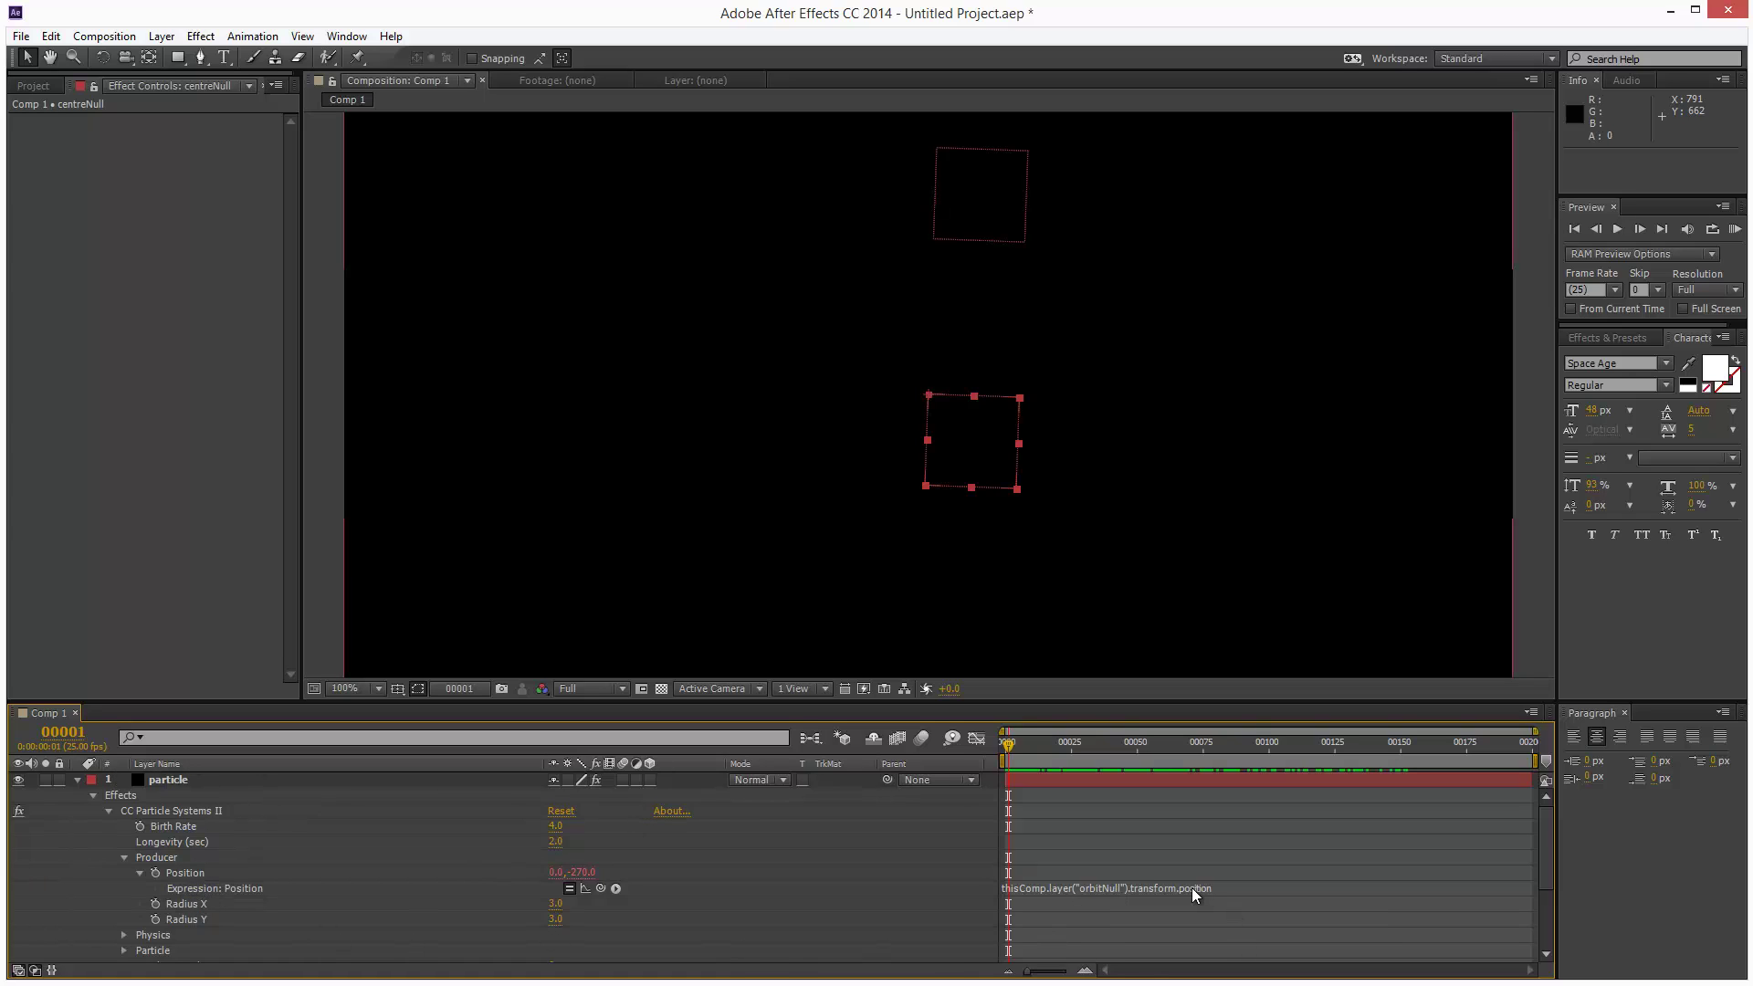
left_click(1164, 888)
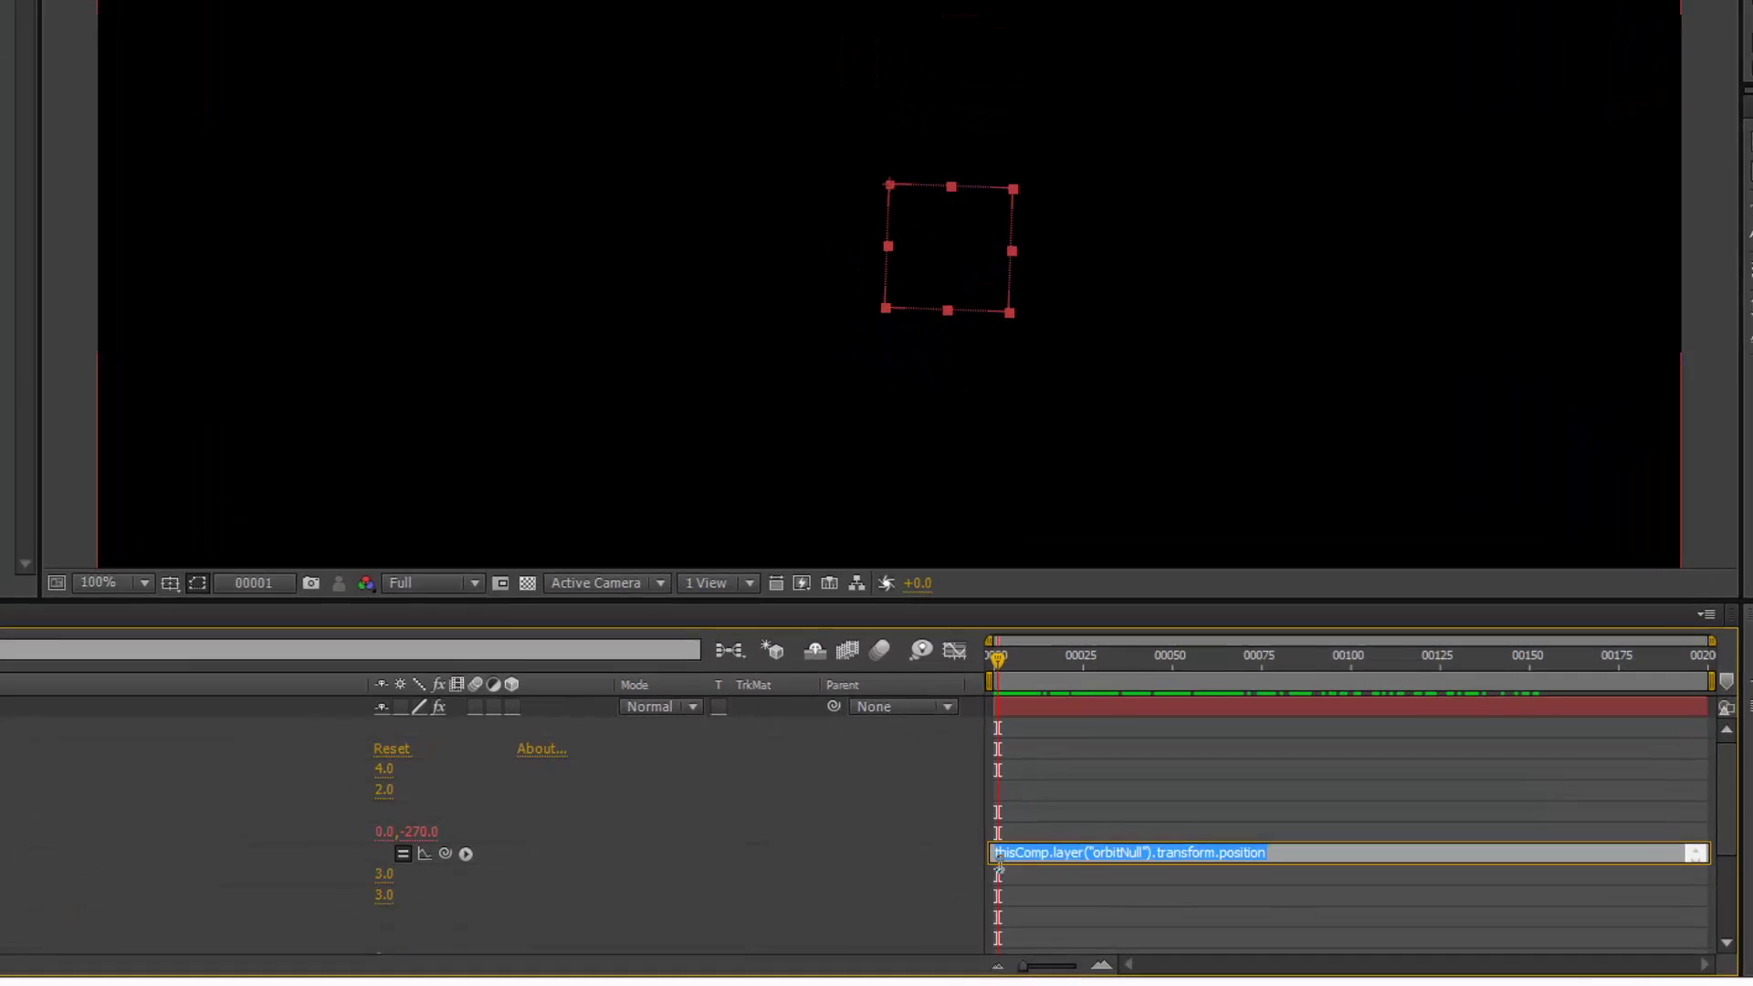
left_click(999, 854)
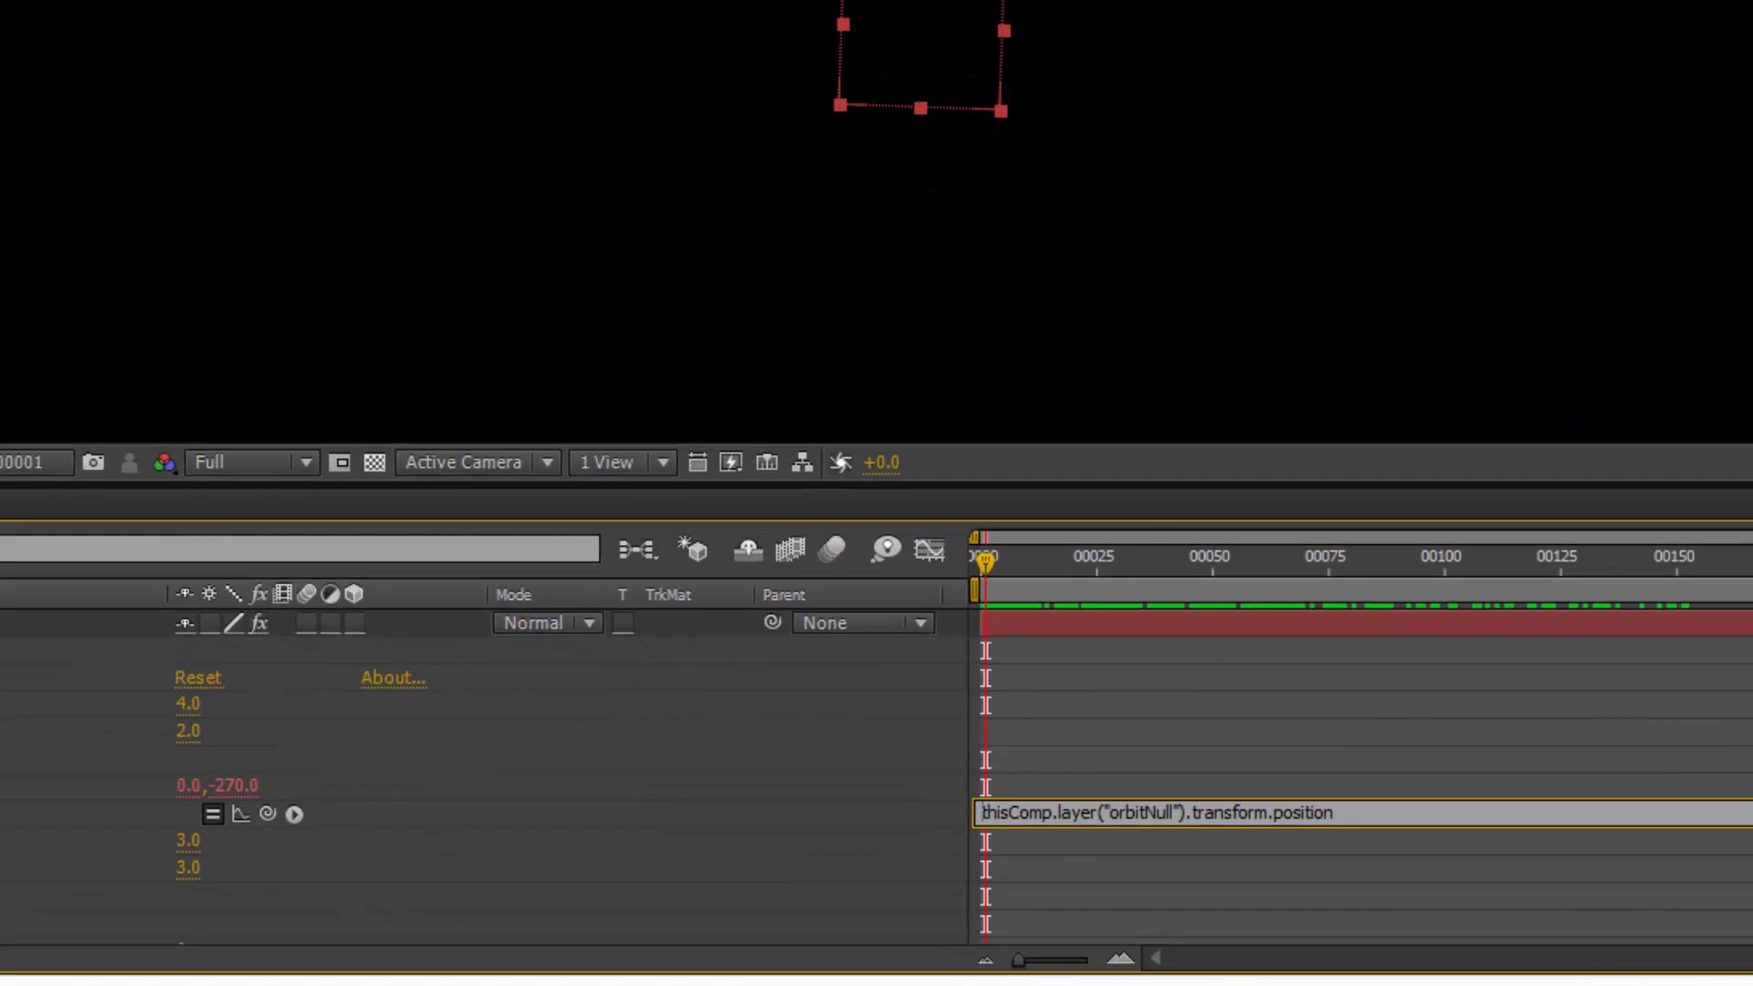
type("a =")
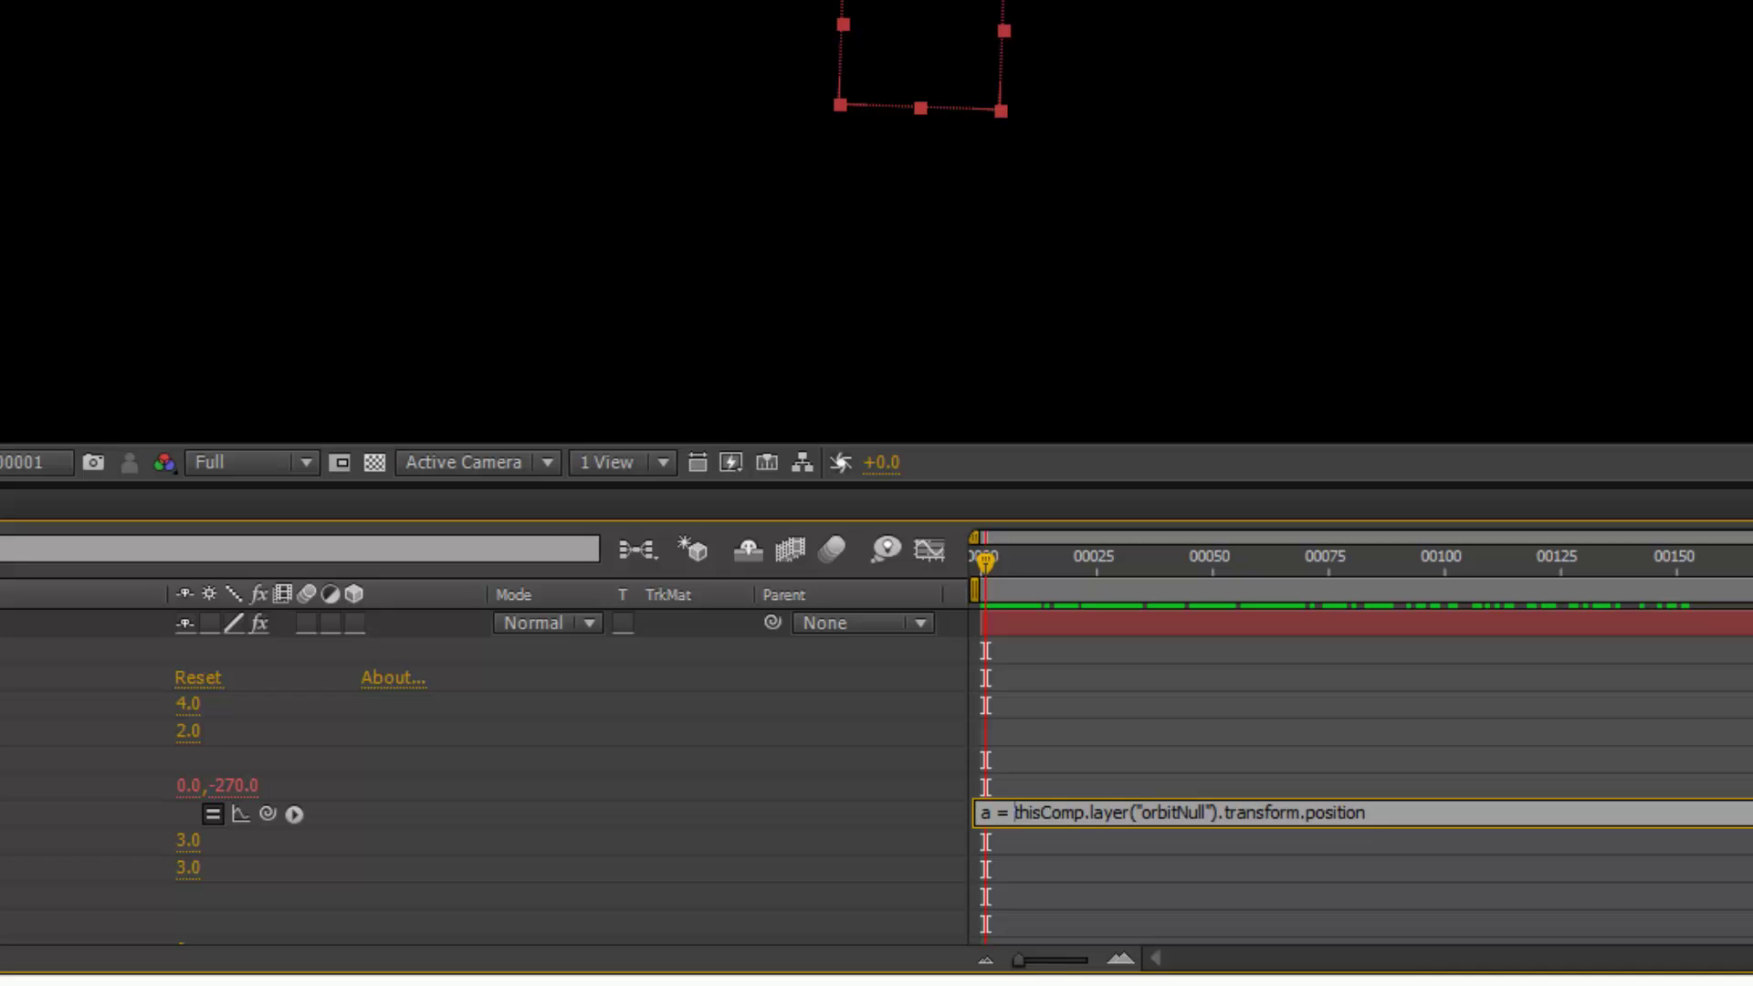
left_click_drag(1226, 812, 1451, 818)
key("BackSpace")
key("BackSpace")
type(";")
key("Return")
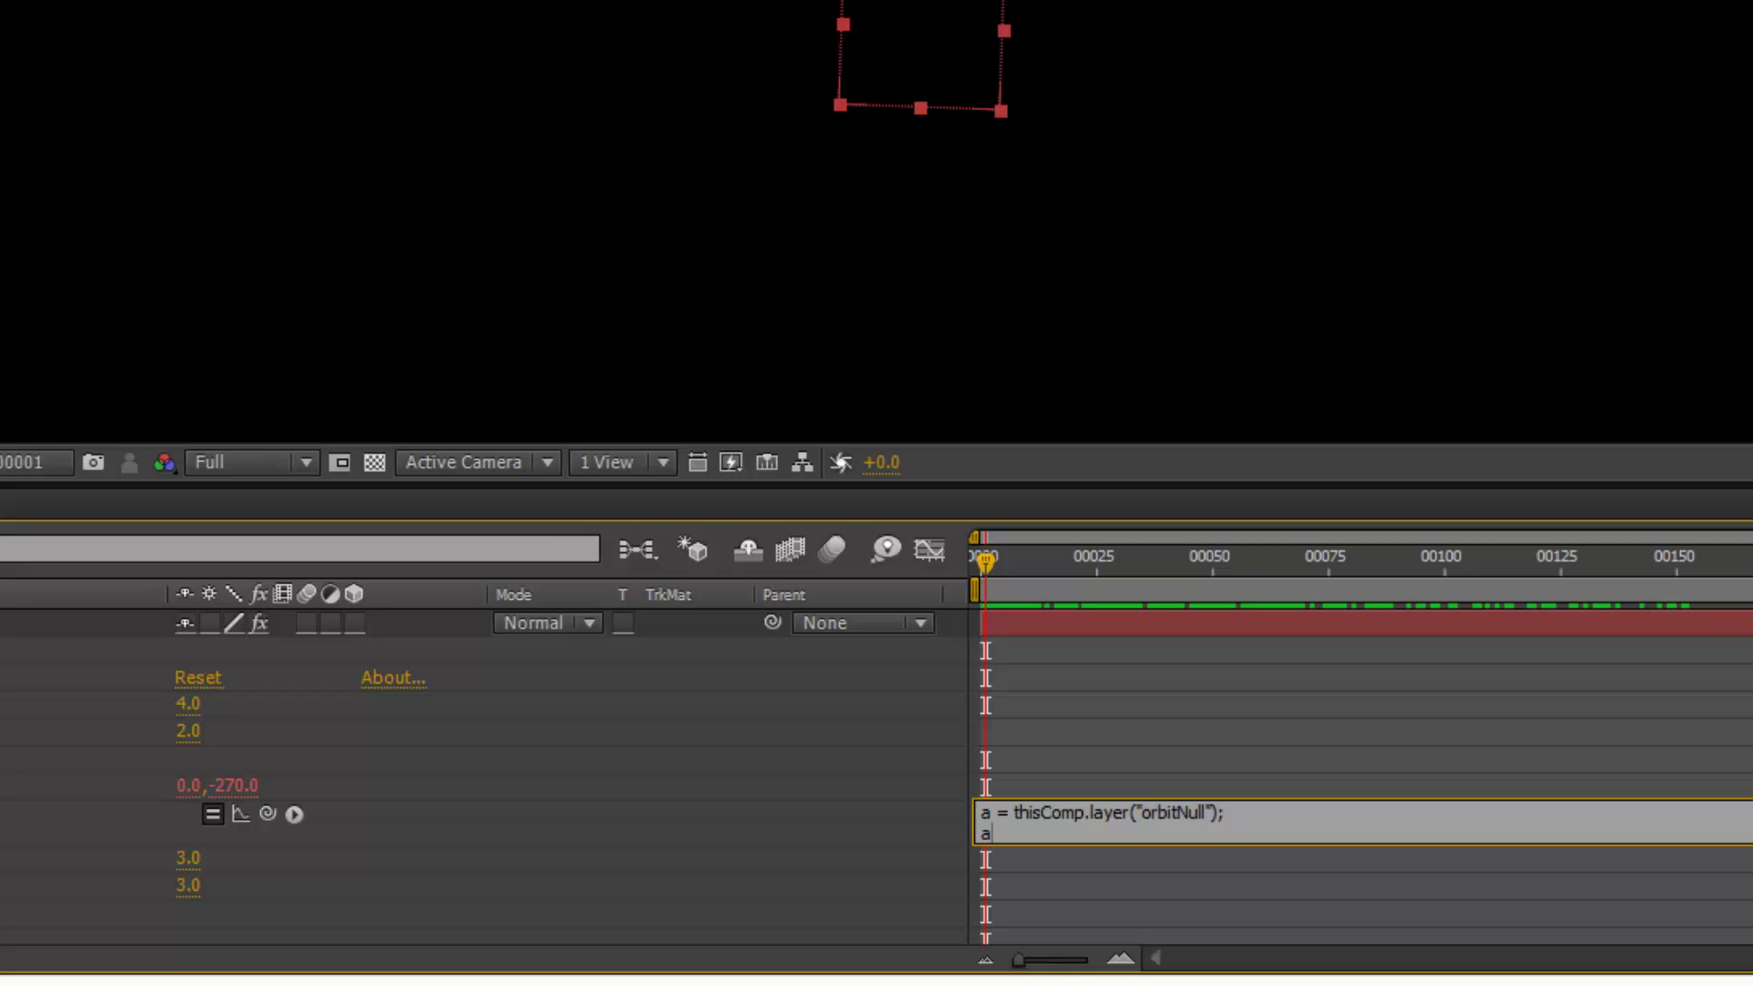
type("a.toComp([0,0,0")
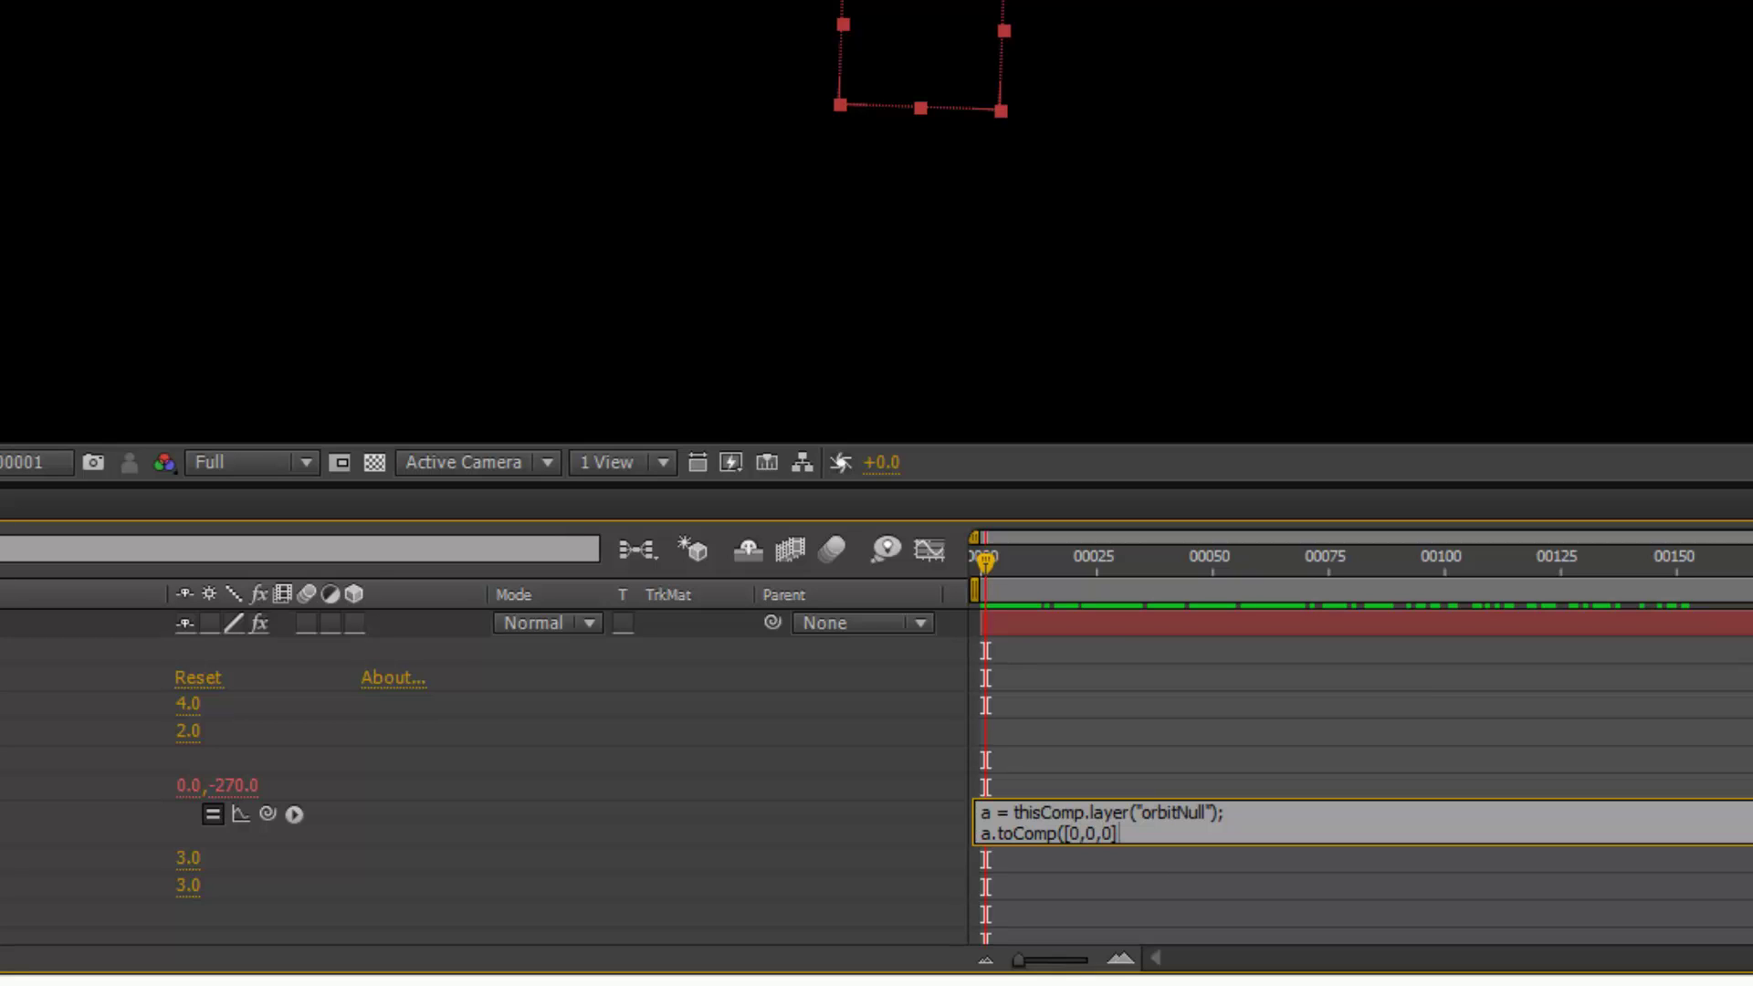
type("]);")
left_click(1239, 783)
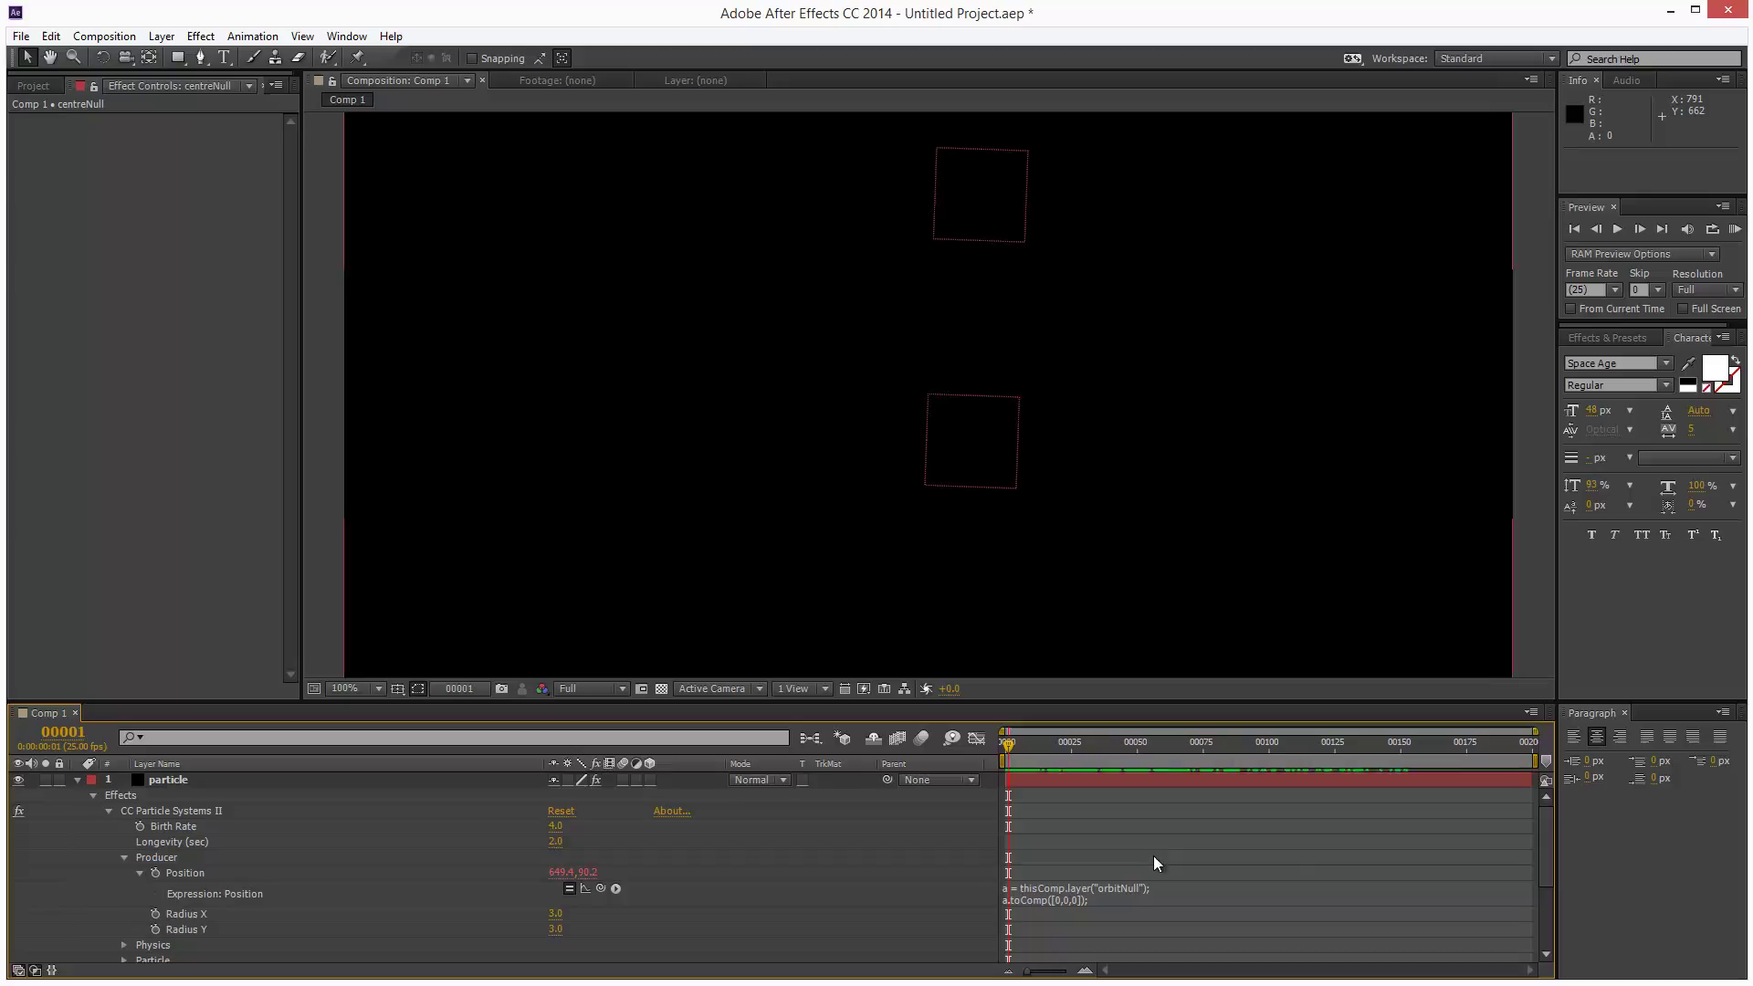
Step: Set the particle system's Physics Gravity to 0
left_click_drag(1015, 743, 1187, 801)
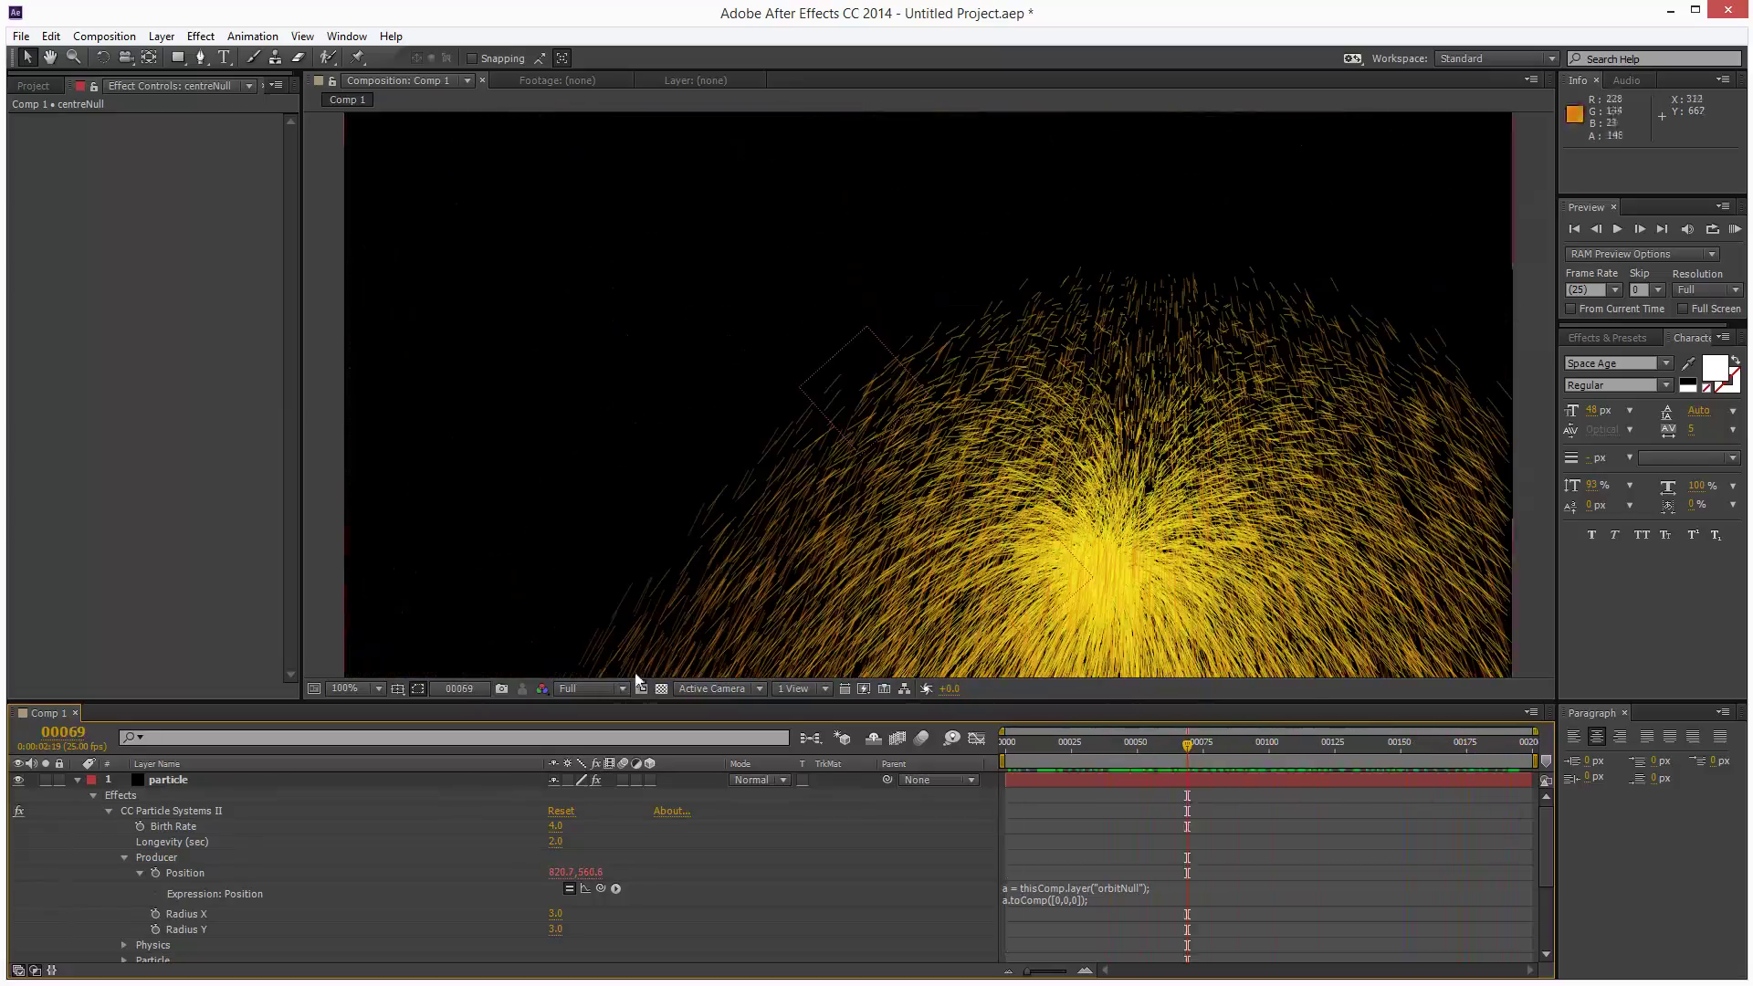
left_click(228, 780)
key("Return")
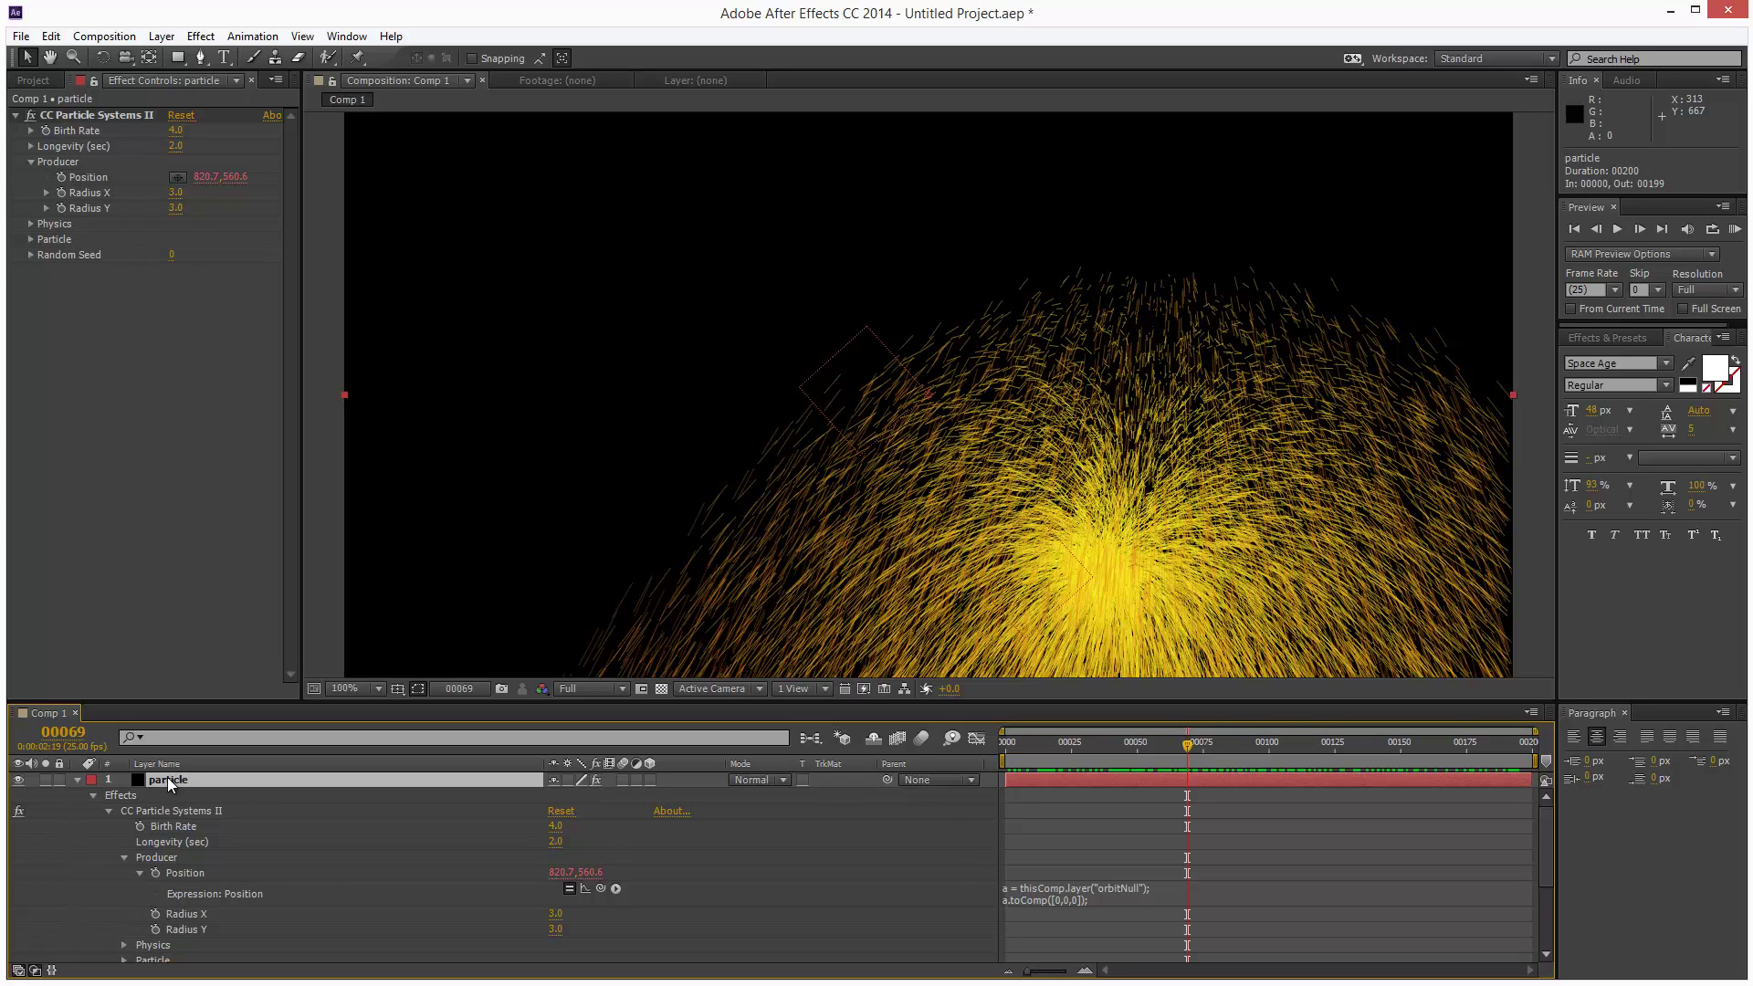
key("Return")
left_click(31, 224)
left_click(175, 285)
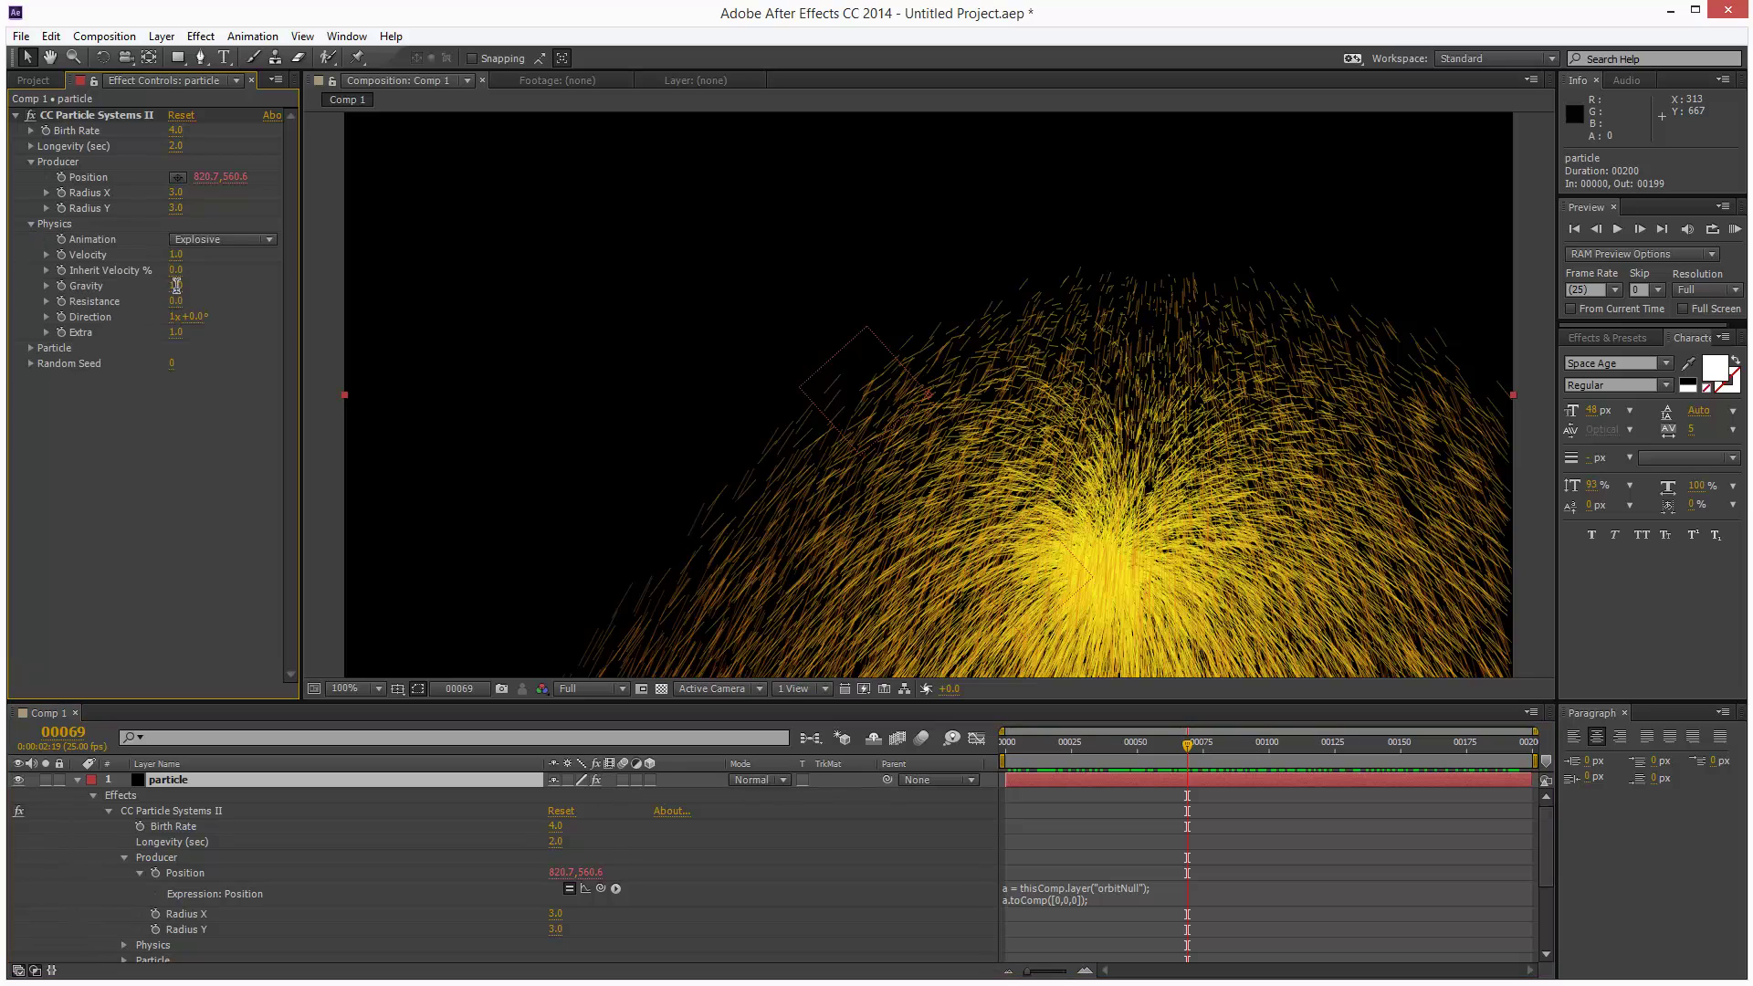
type("0")
key("Return")
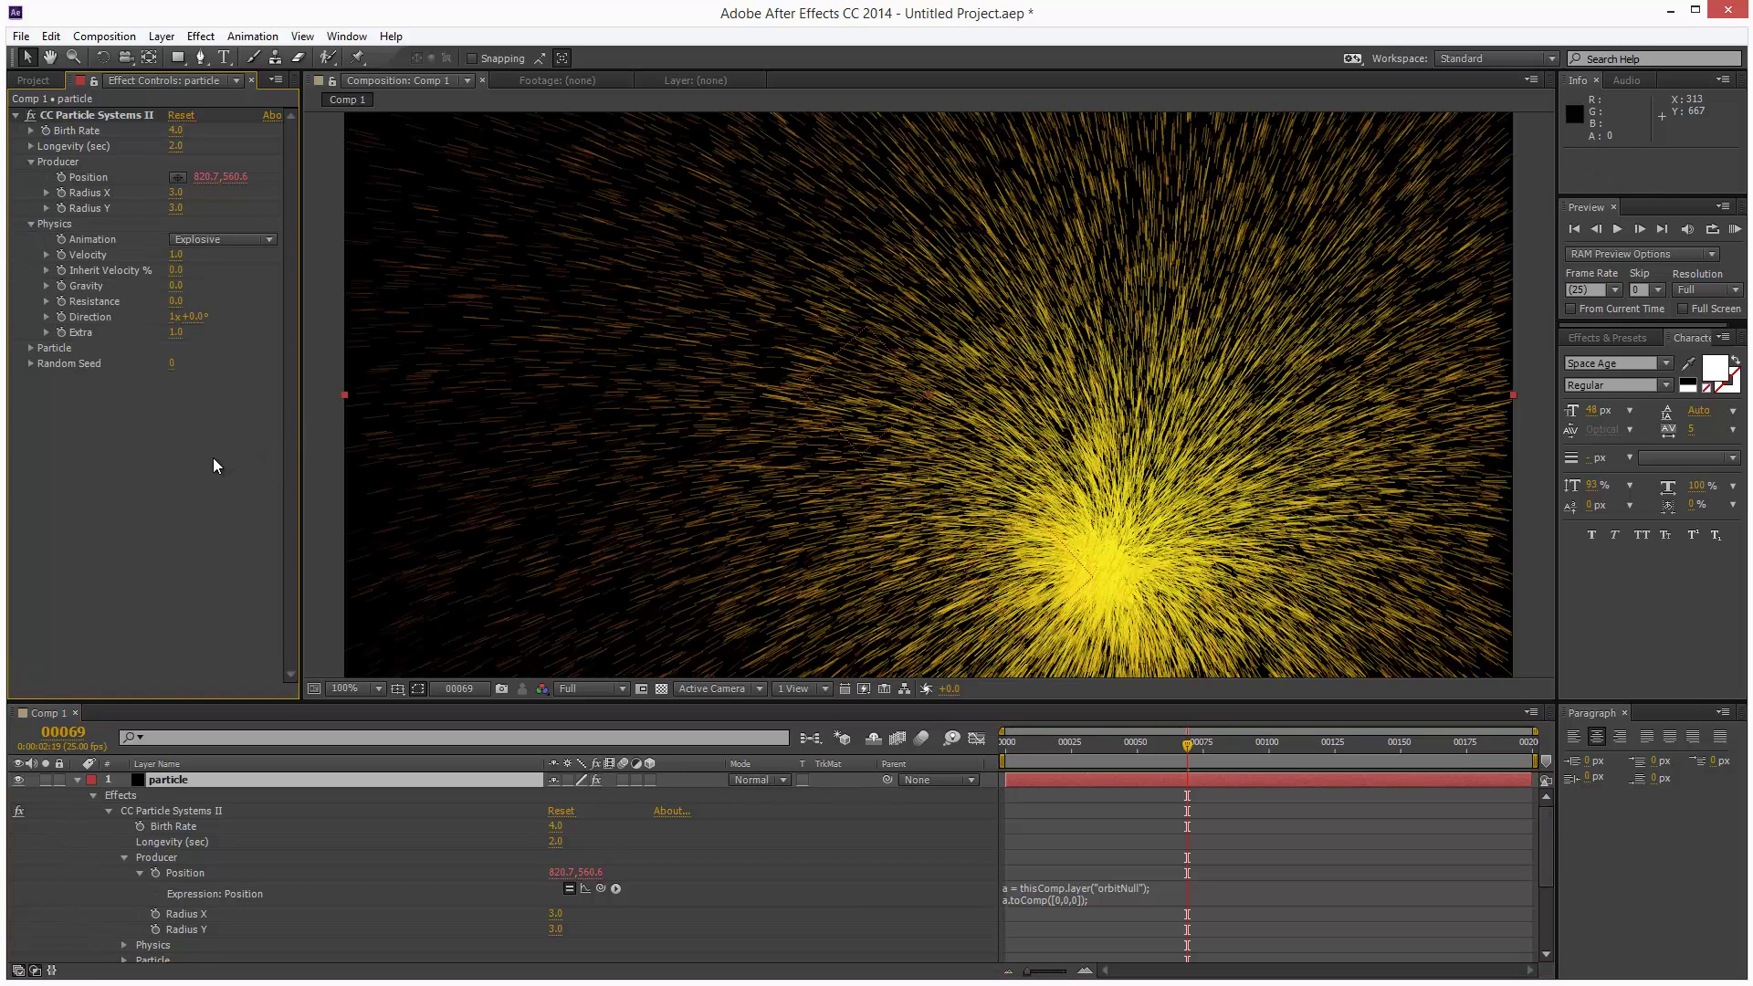
Step: Set the emitter's Radius X, Radius Y and Velocity to 0
left_click(175, 193)
type("0")
key("Tab")
type("0")
key("Return")
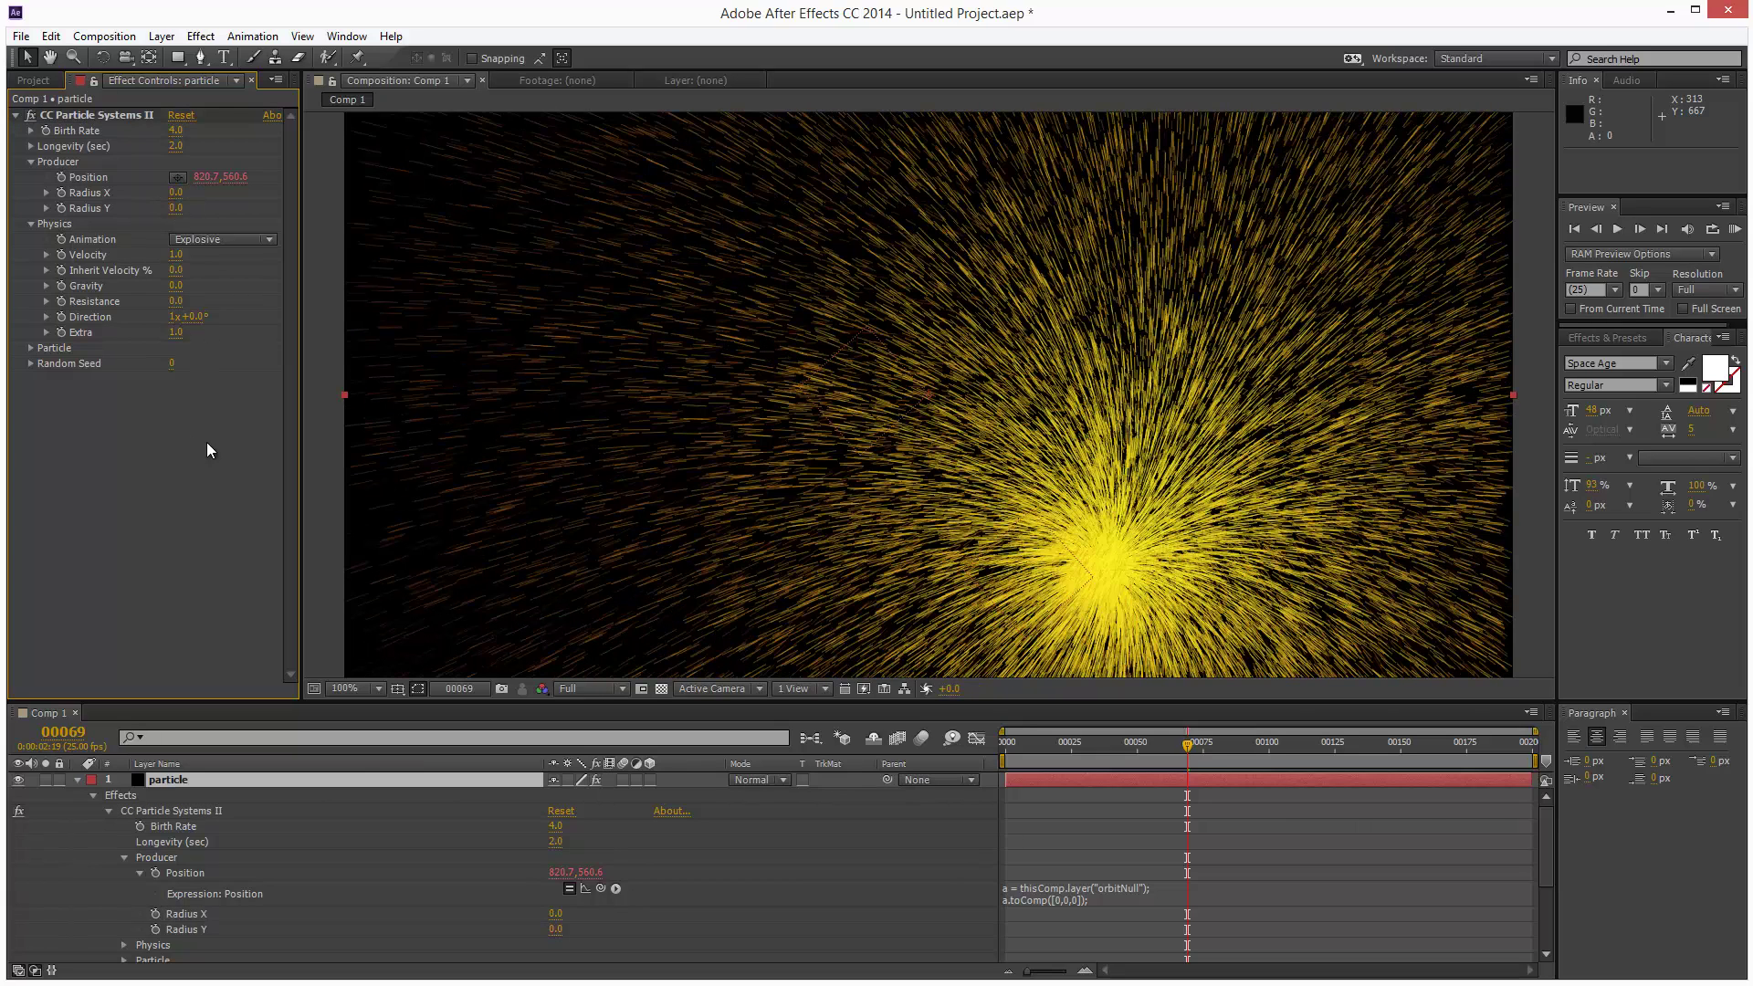
left_click(175, 254)
type("0")
key("Return")
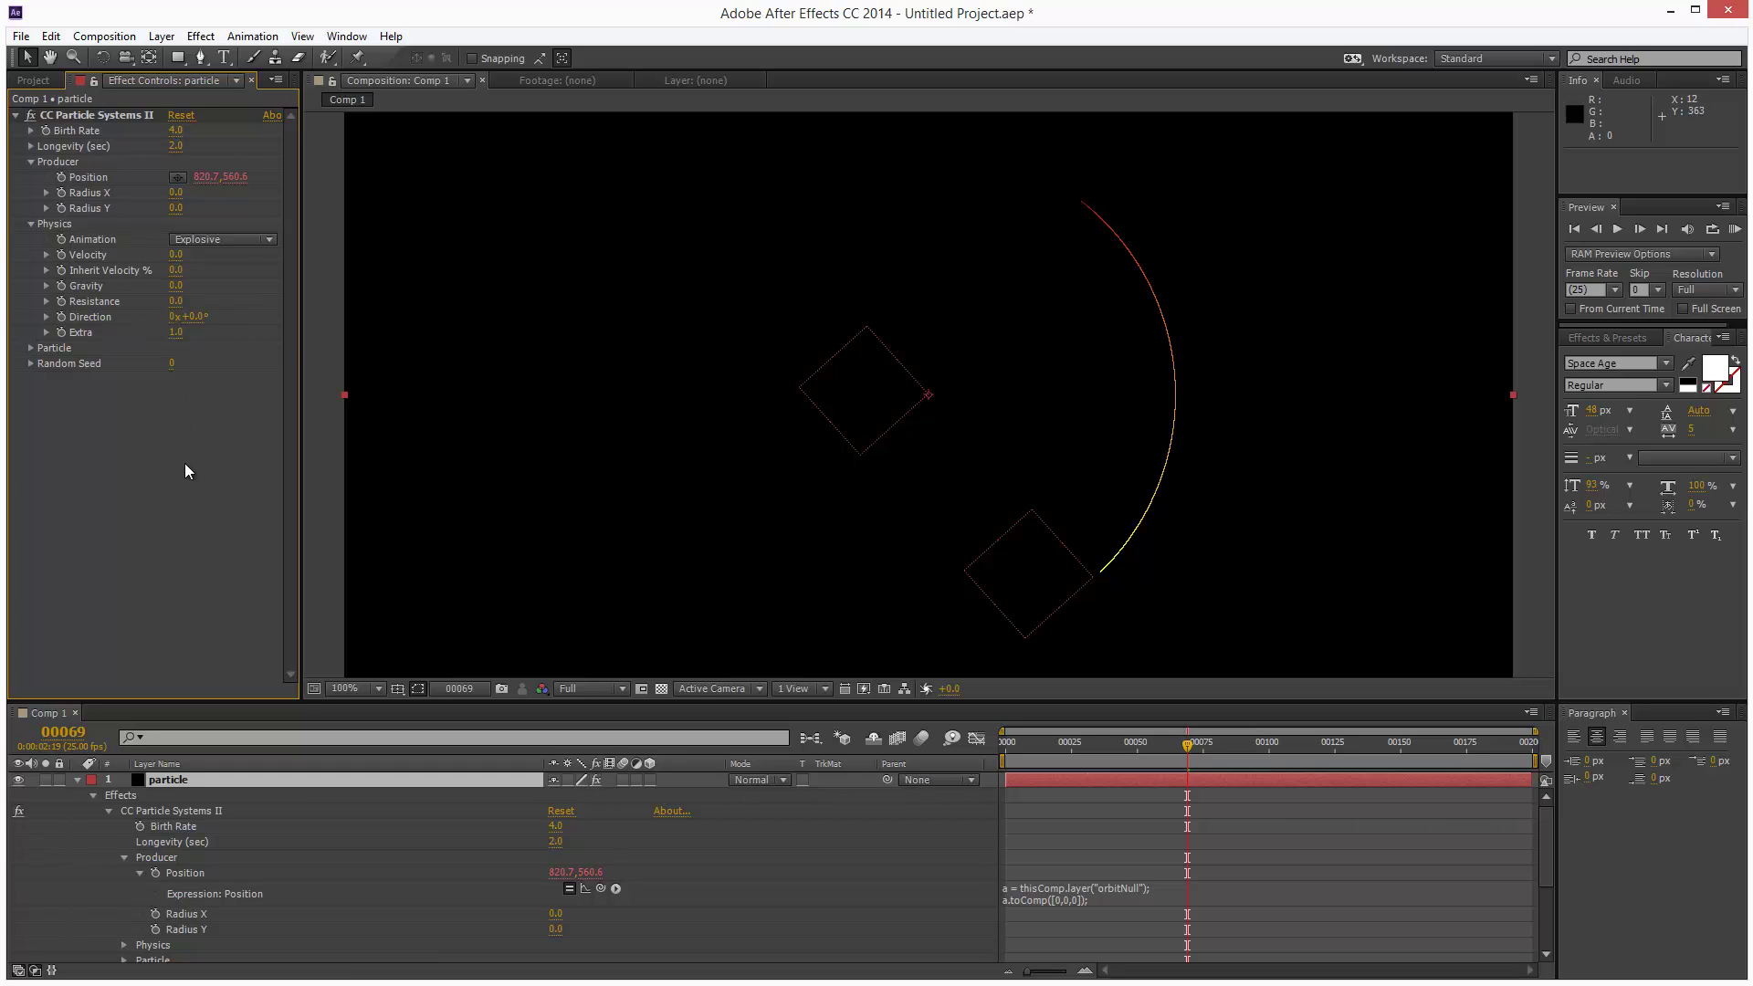
Step: Lower the Extra physics value to 0
left_click(175, 332)
type("0")
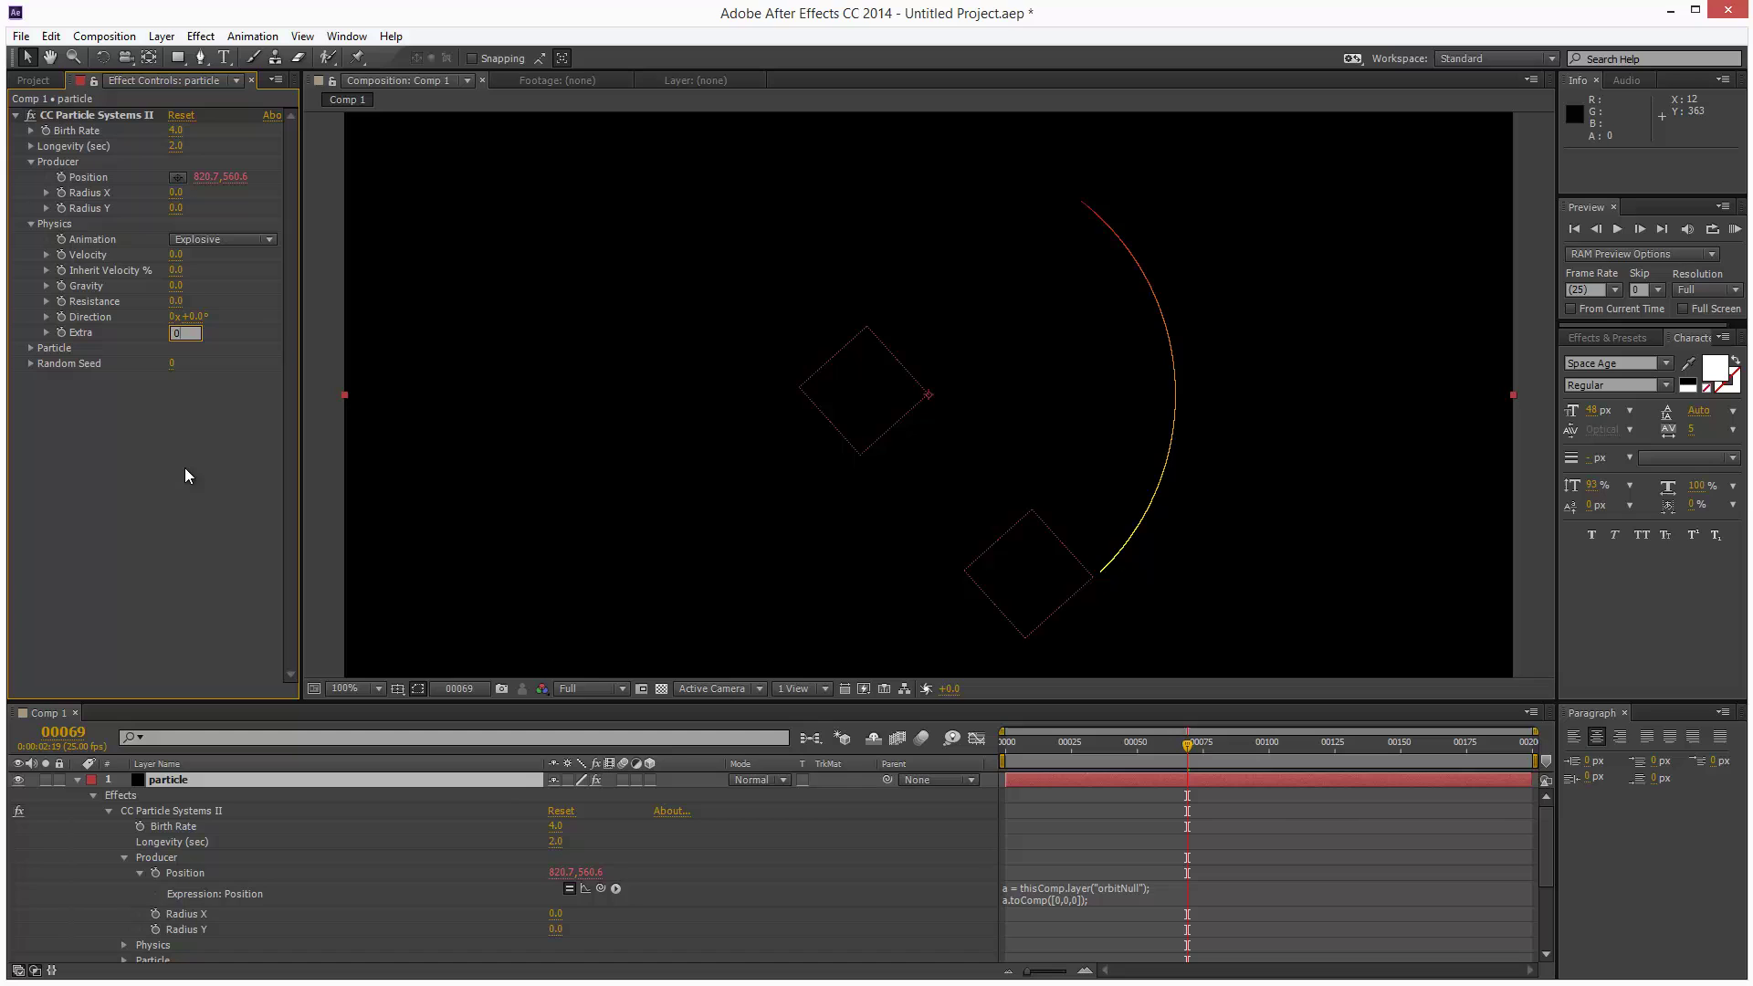
key("Return")
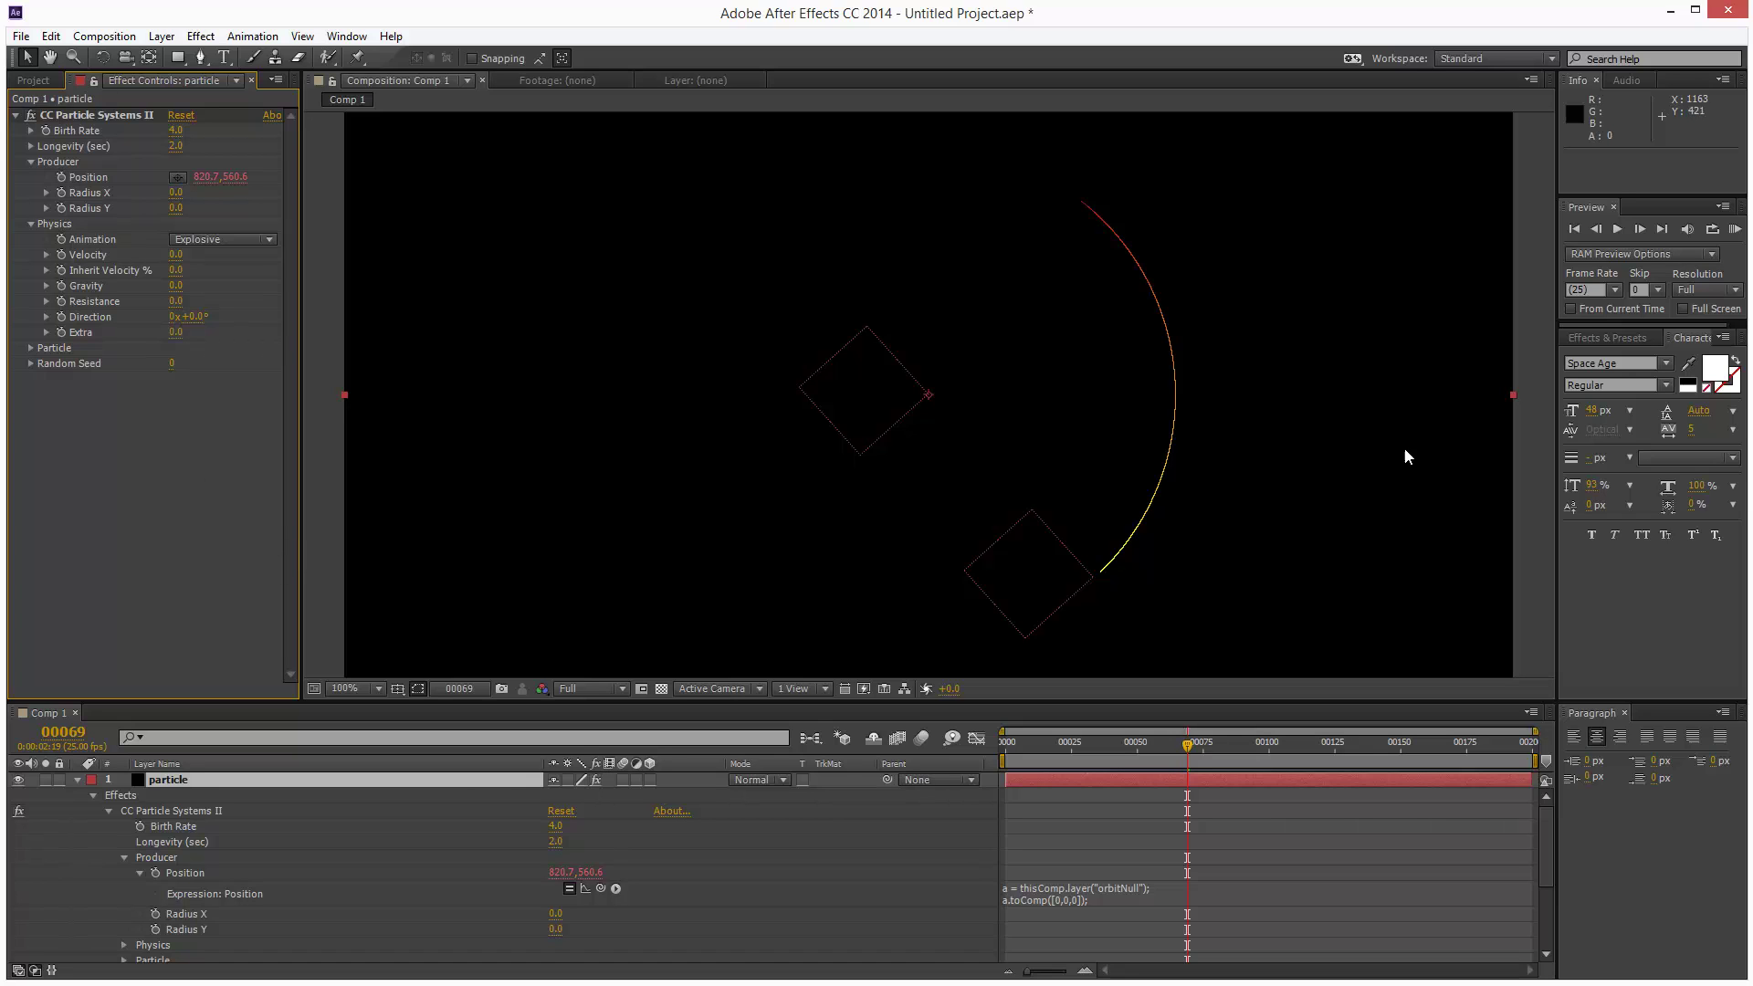
Step: Enlarge the composition viewer and RAM-preview the 200-frame particle arc orbit
left_click_drag(735, 701, 735, 733)
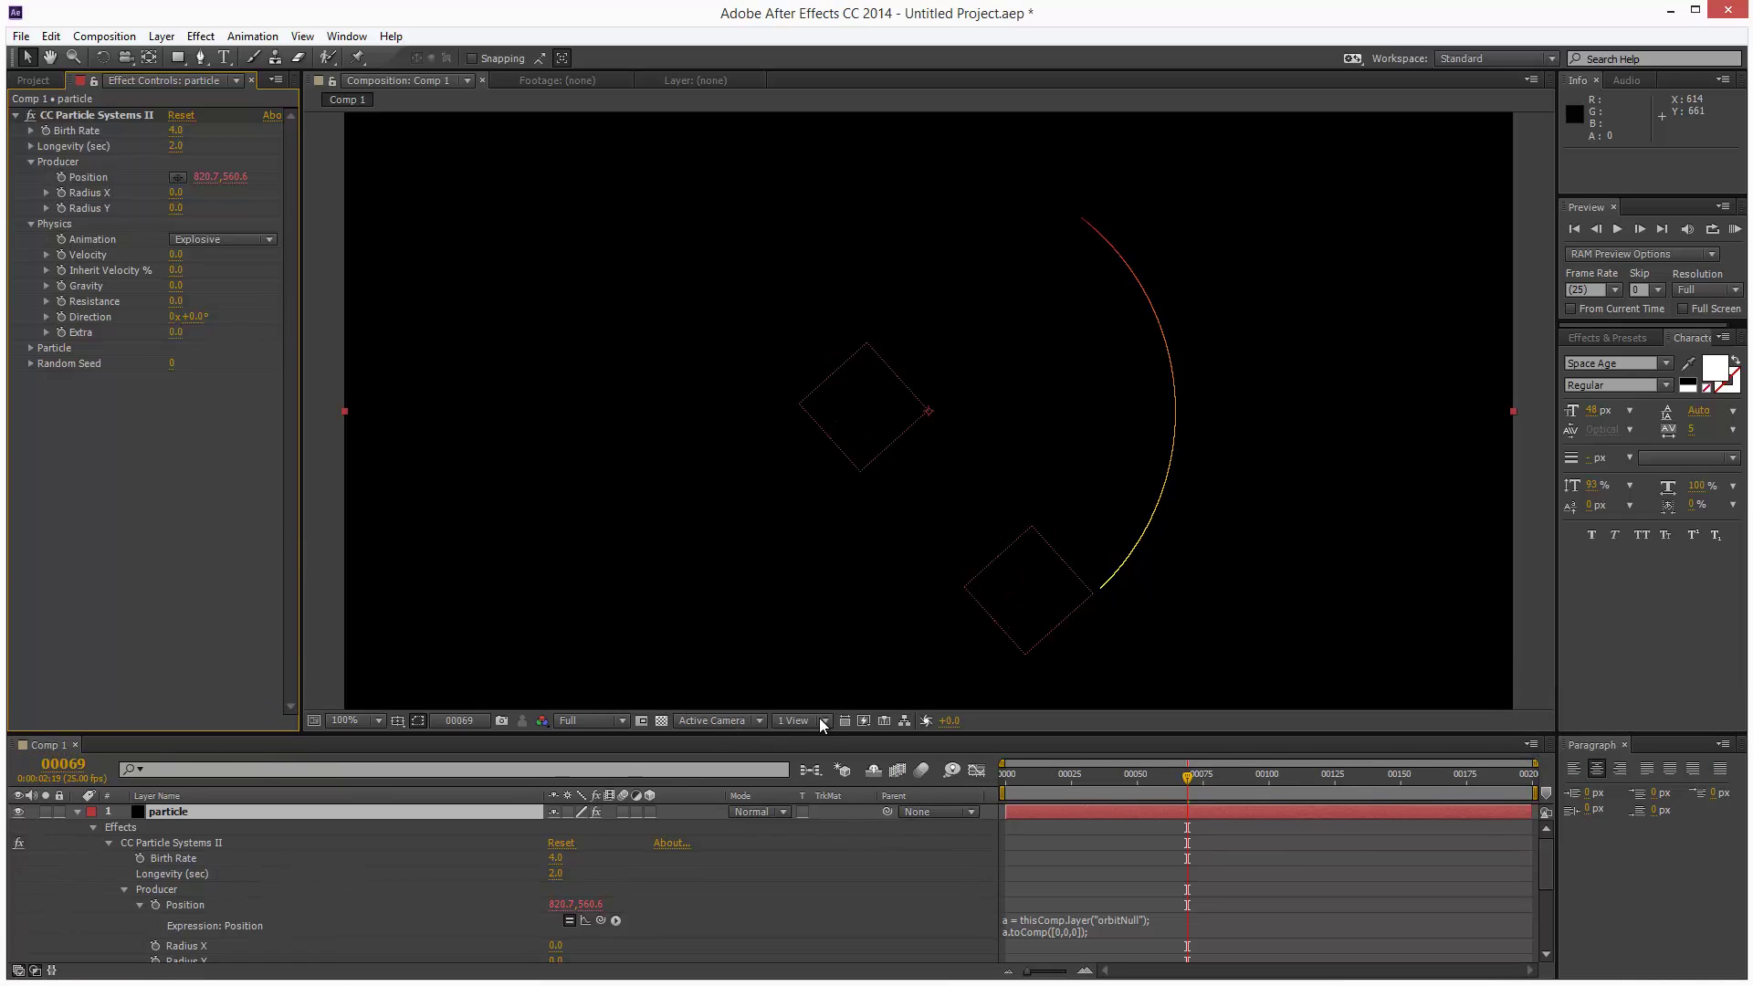
left_click(1734, 232)
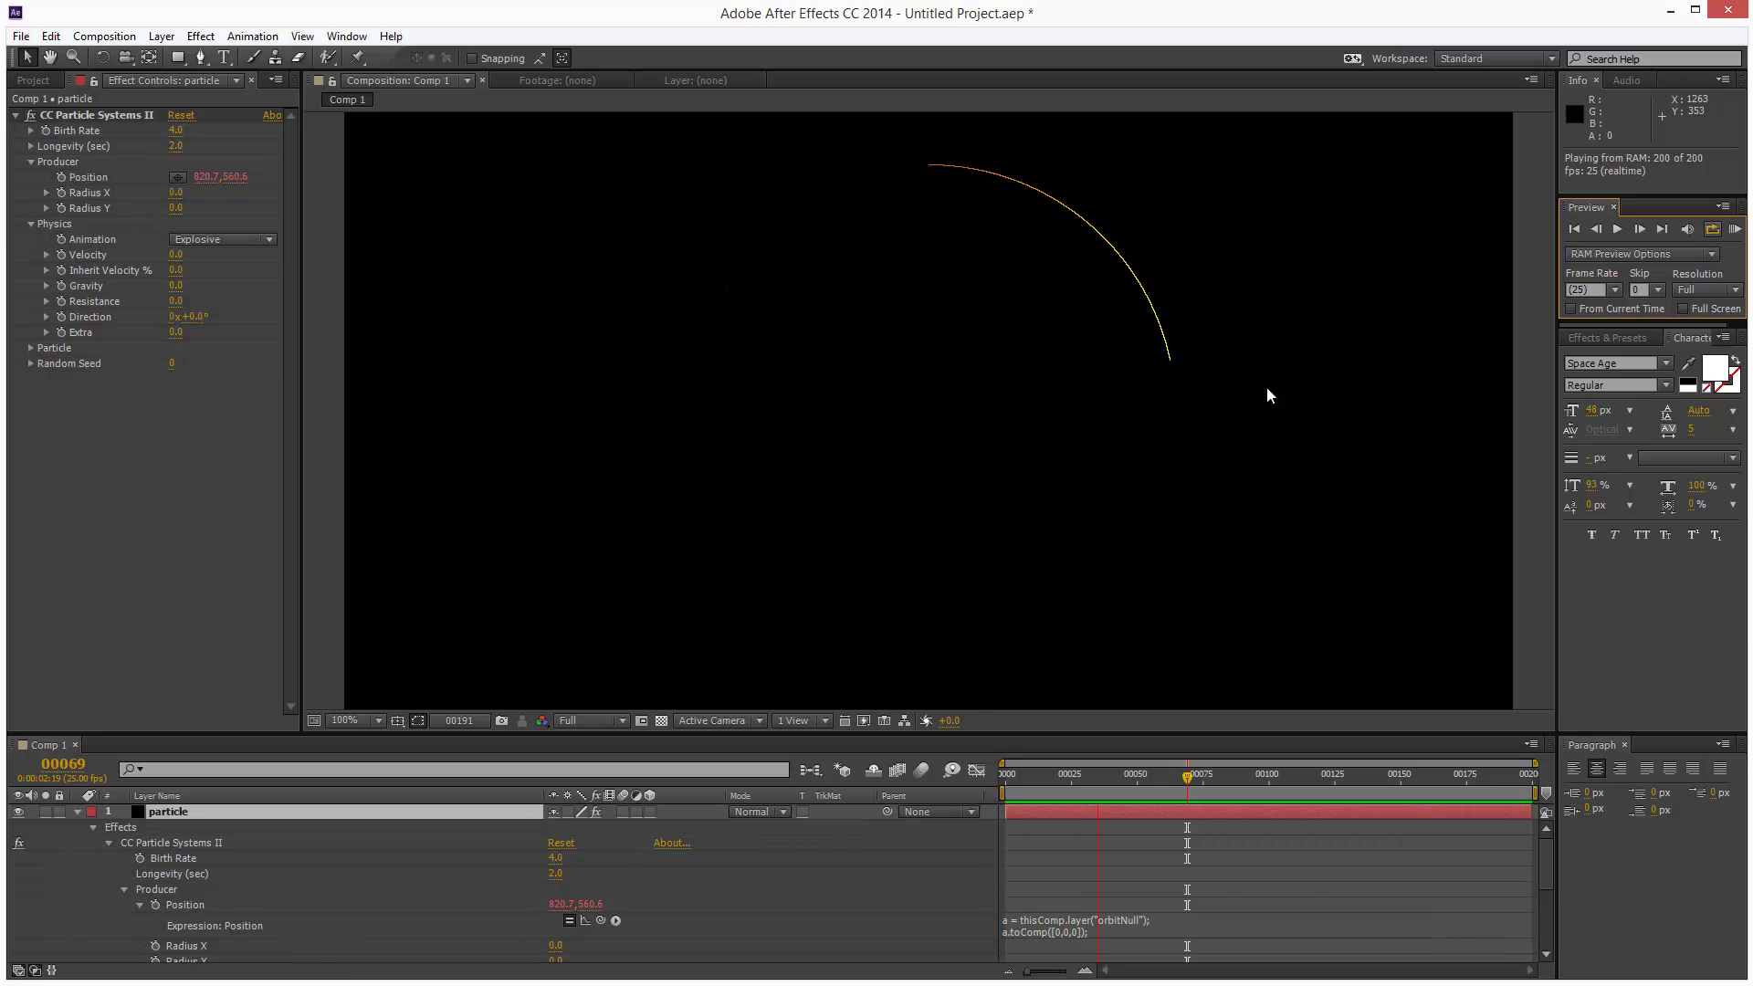
Step: Stop playback at frame 83, leaving Inherit Velocity % at 0.0
left_click(1182, 777)
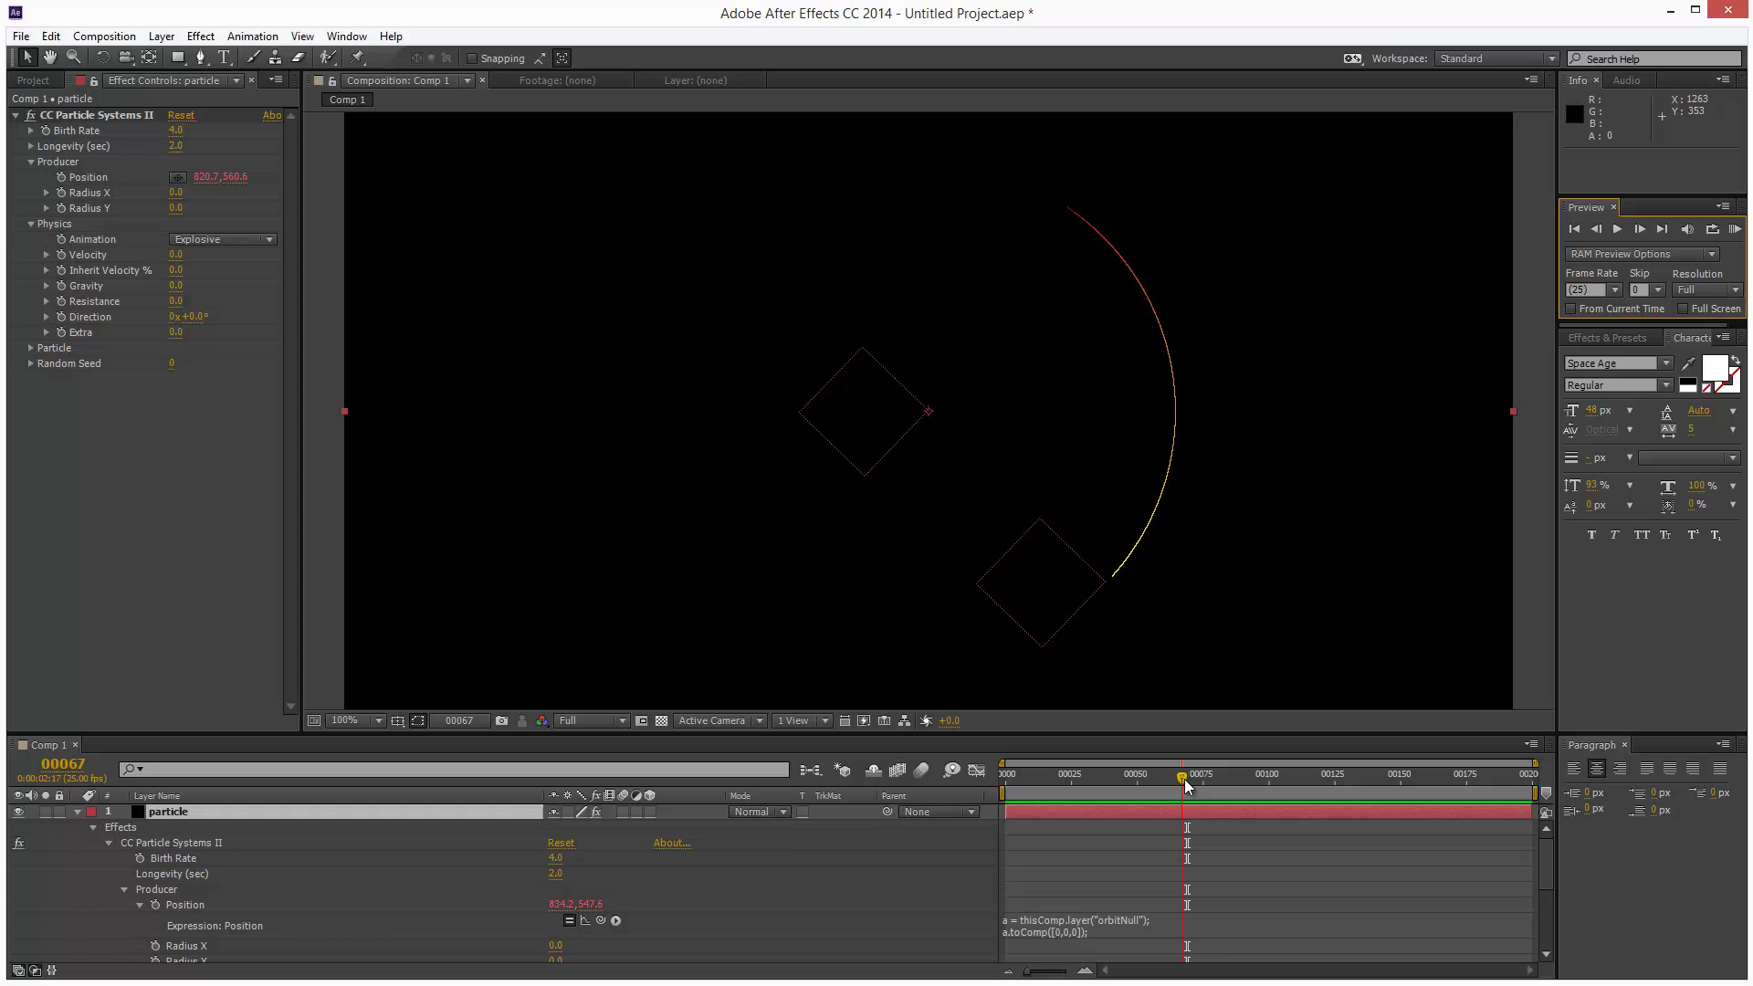
left_click_drag(1185, 779, 1225, 780)
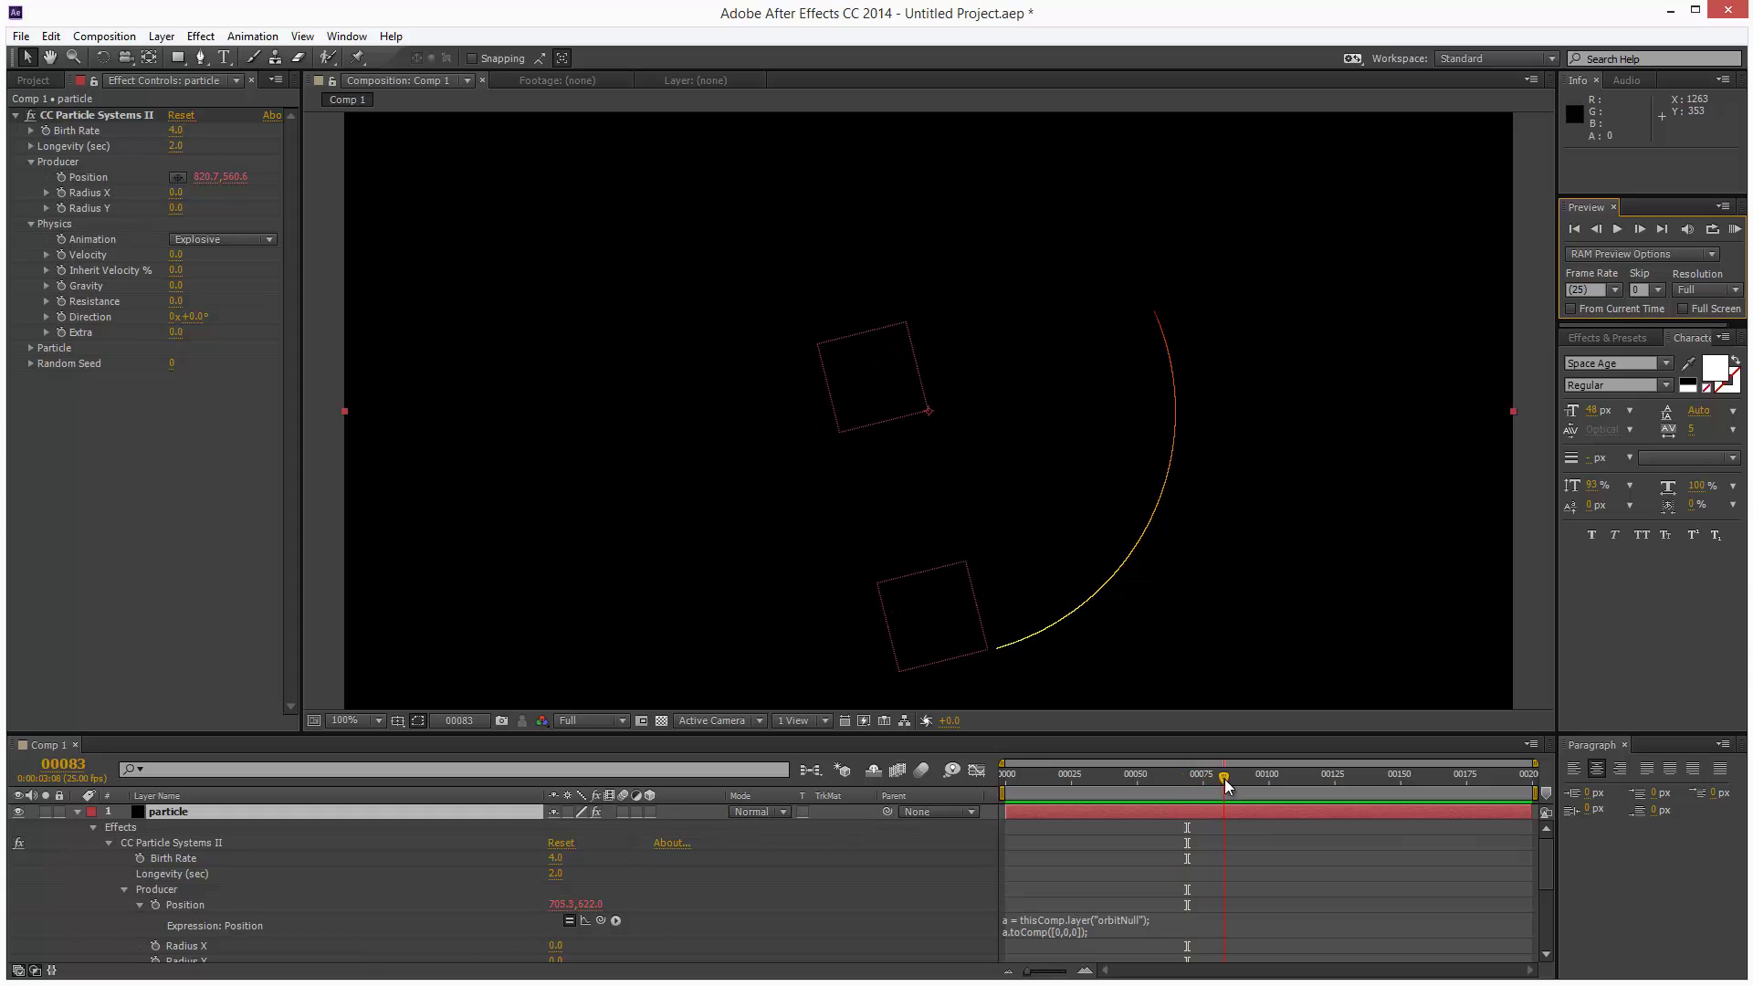
left_click(179, 270)
left_click(178, 406)
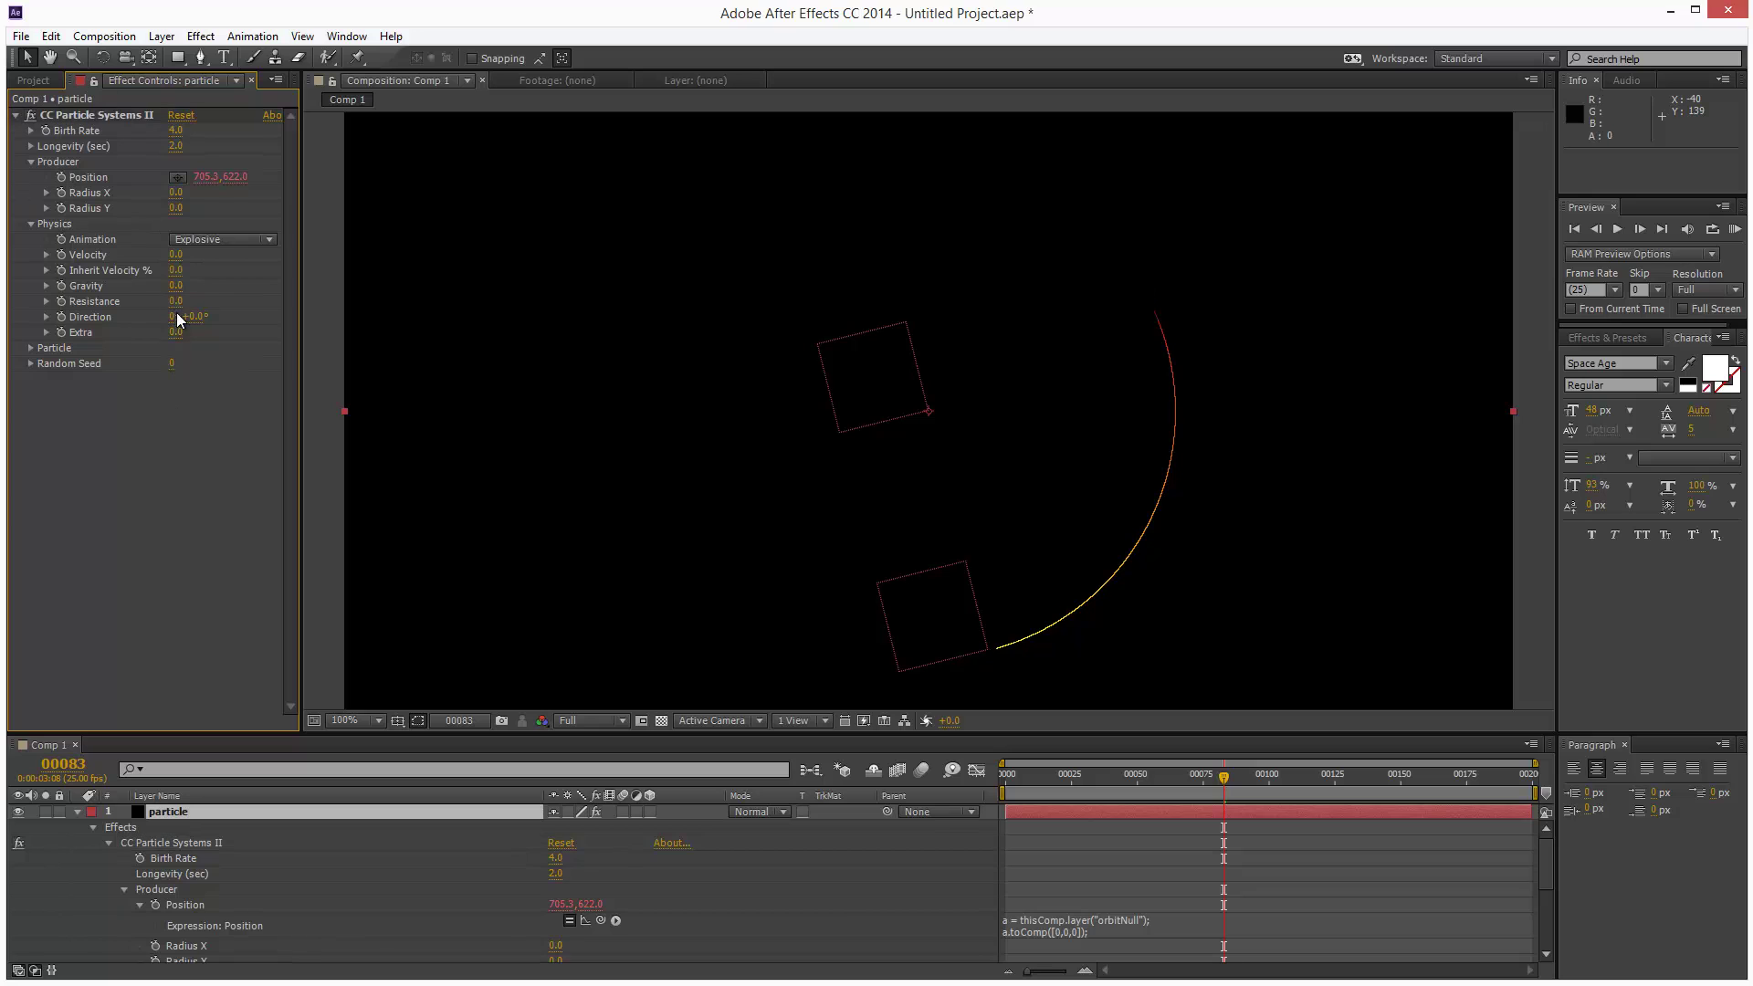
Step: Try widening the emitter with Radius X and Radius Y of 1.0
left_click(176, 192)
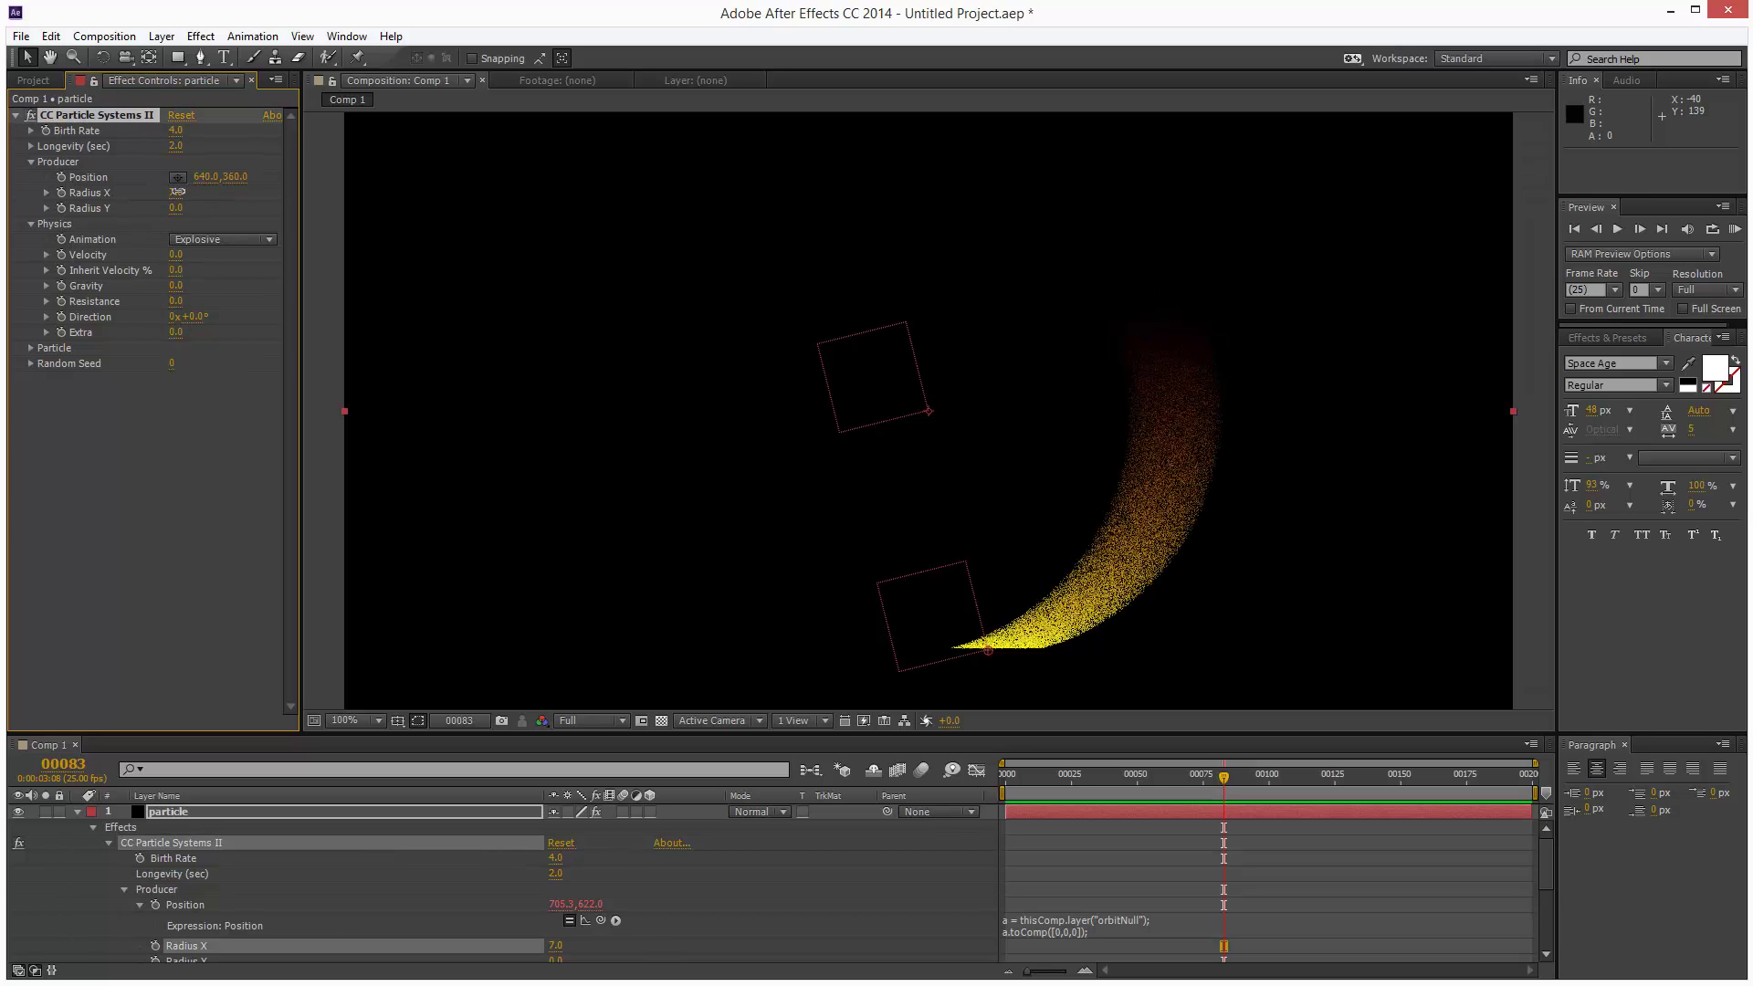
left_click_drag(178, 191, 185, 192)
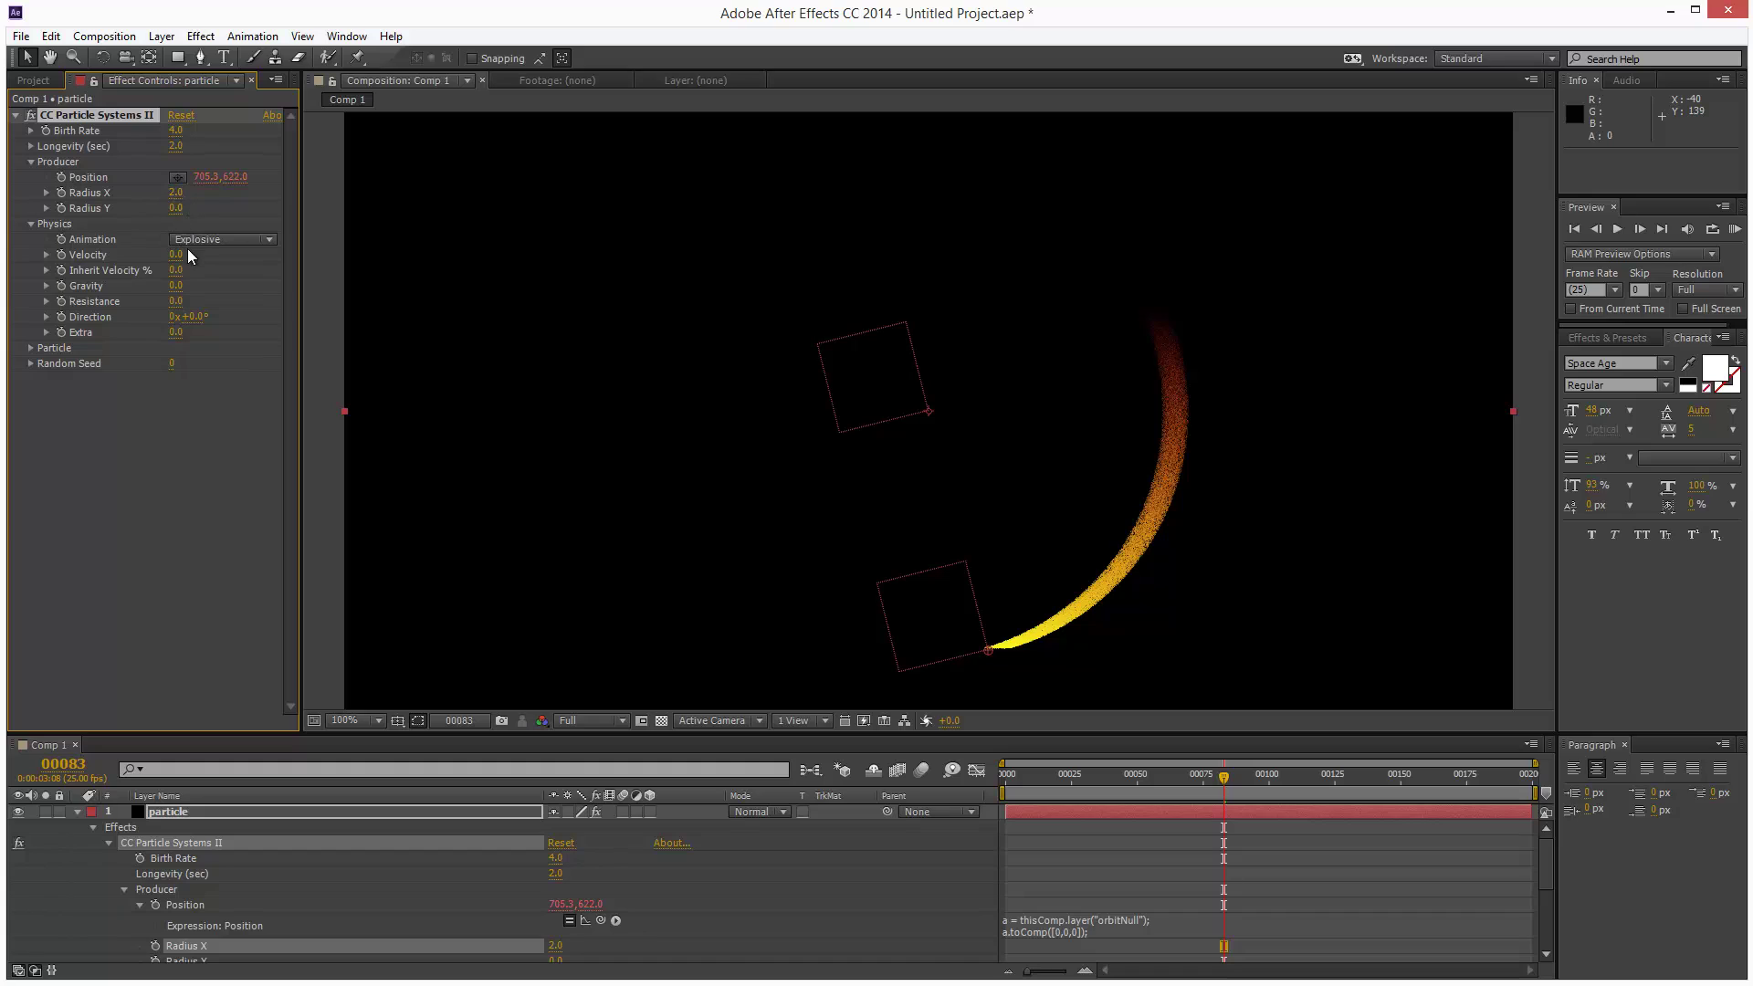
left_click(178, 193)
type("1")
left_click(177, 209)
type("1")
left_click(194, 422)
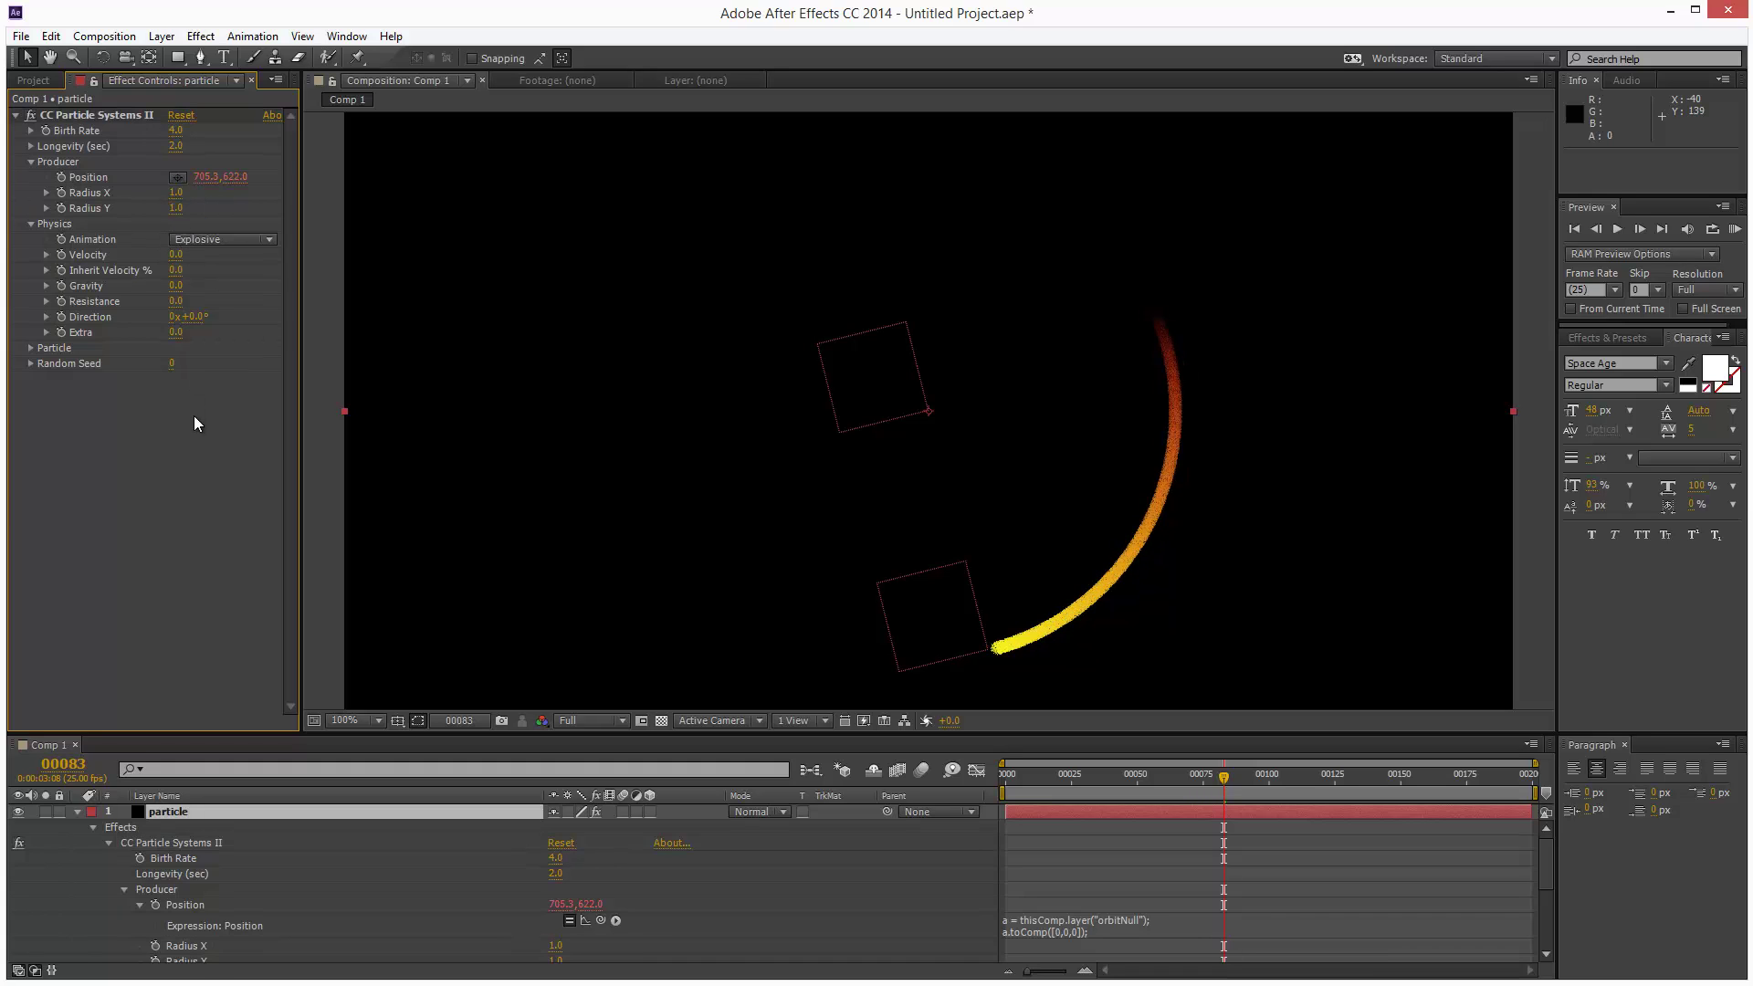
Step: Reduce the emitter's Radius X and Radius Y to 0.5
left_click(175, 192)
type("0.5")
left_click(178, 209)
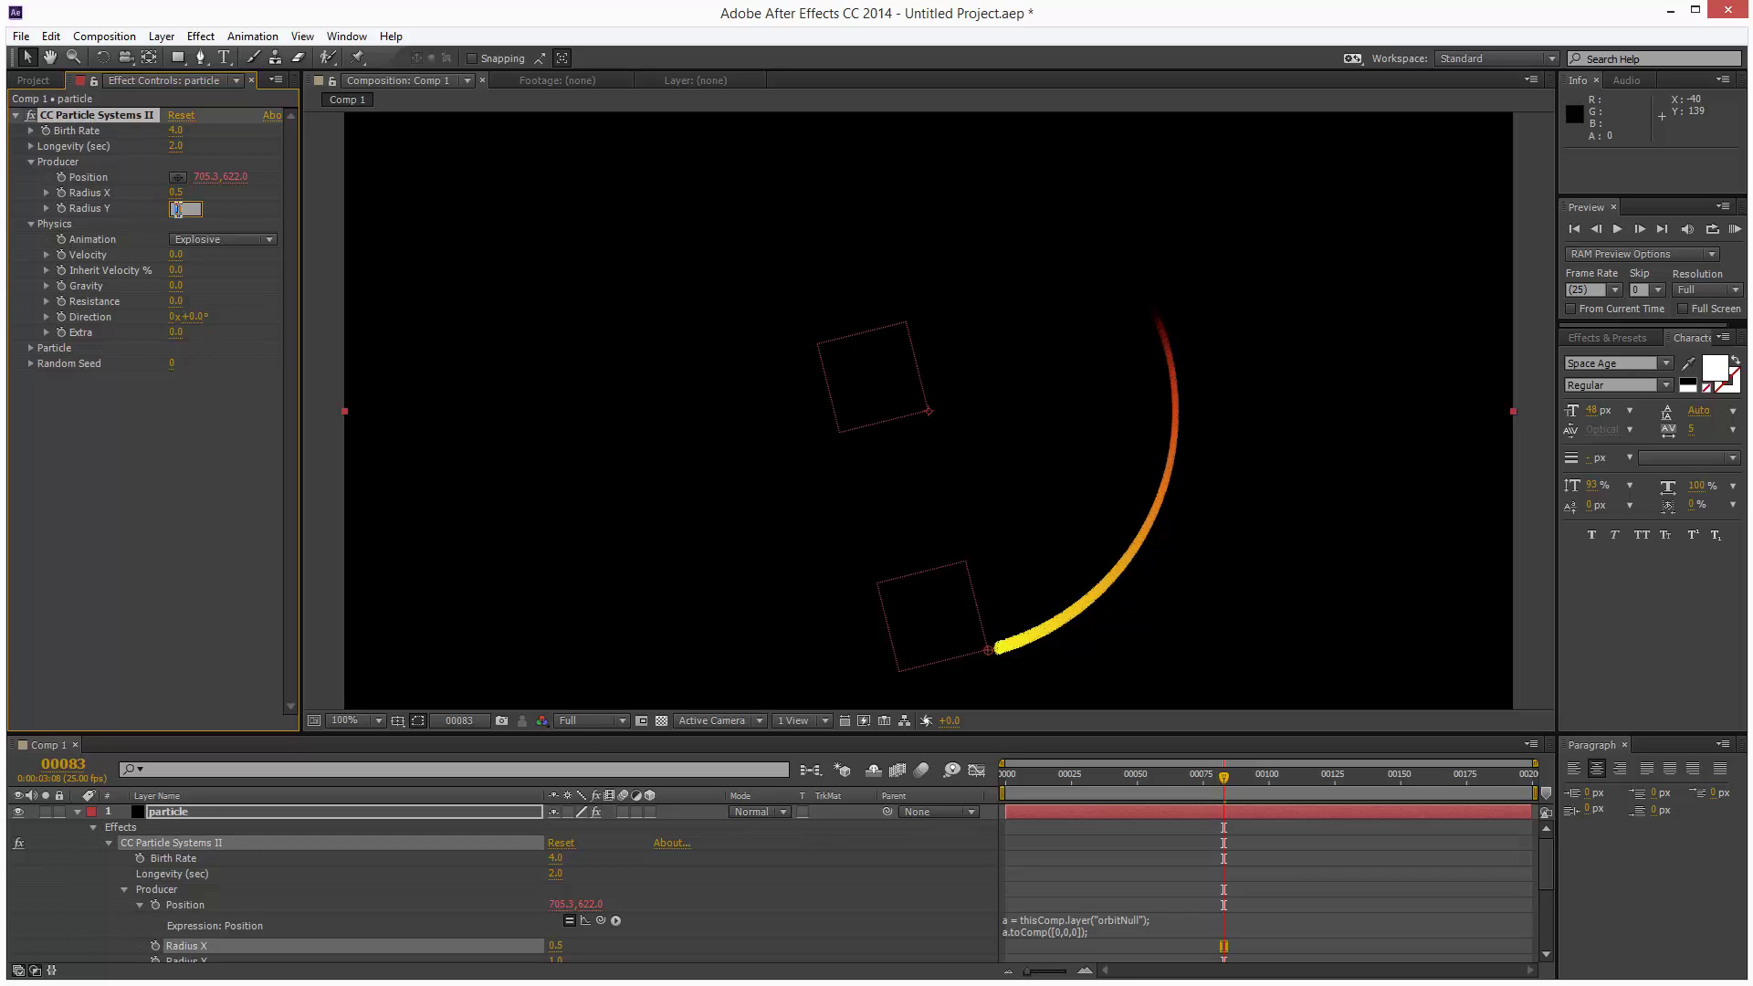
type("0.5")
left_click(177, 447)
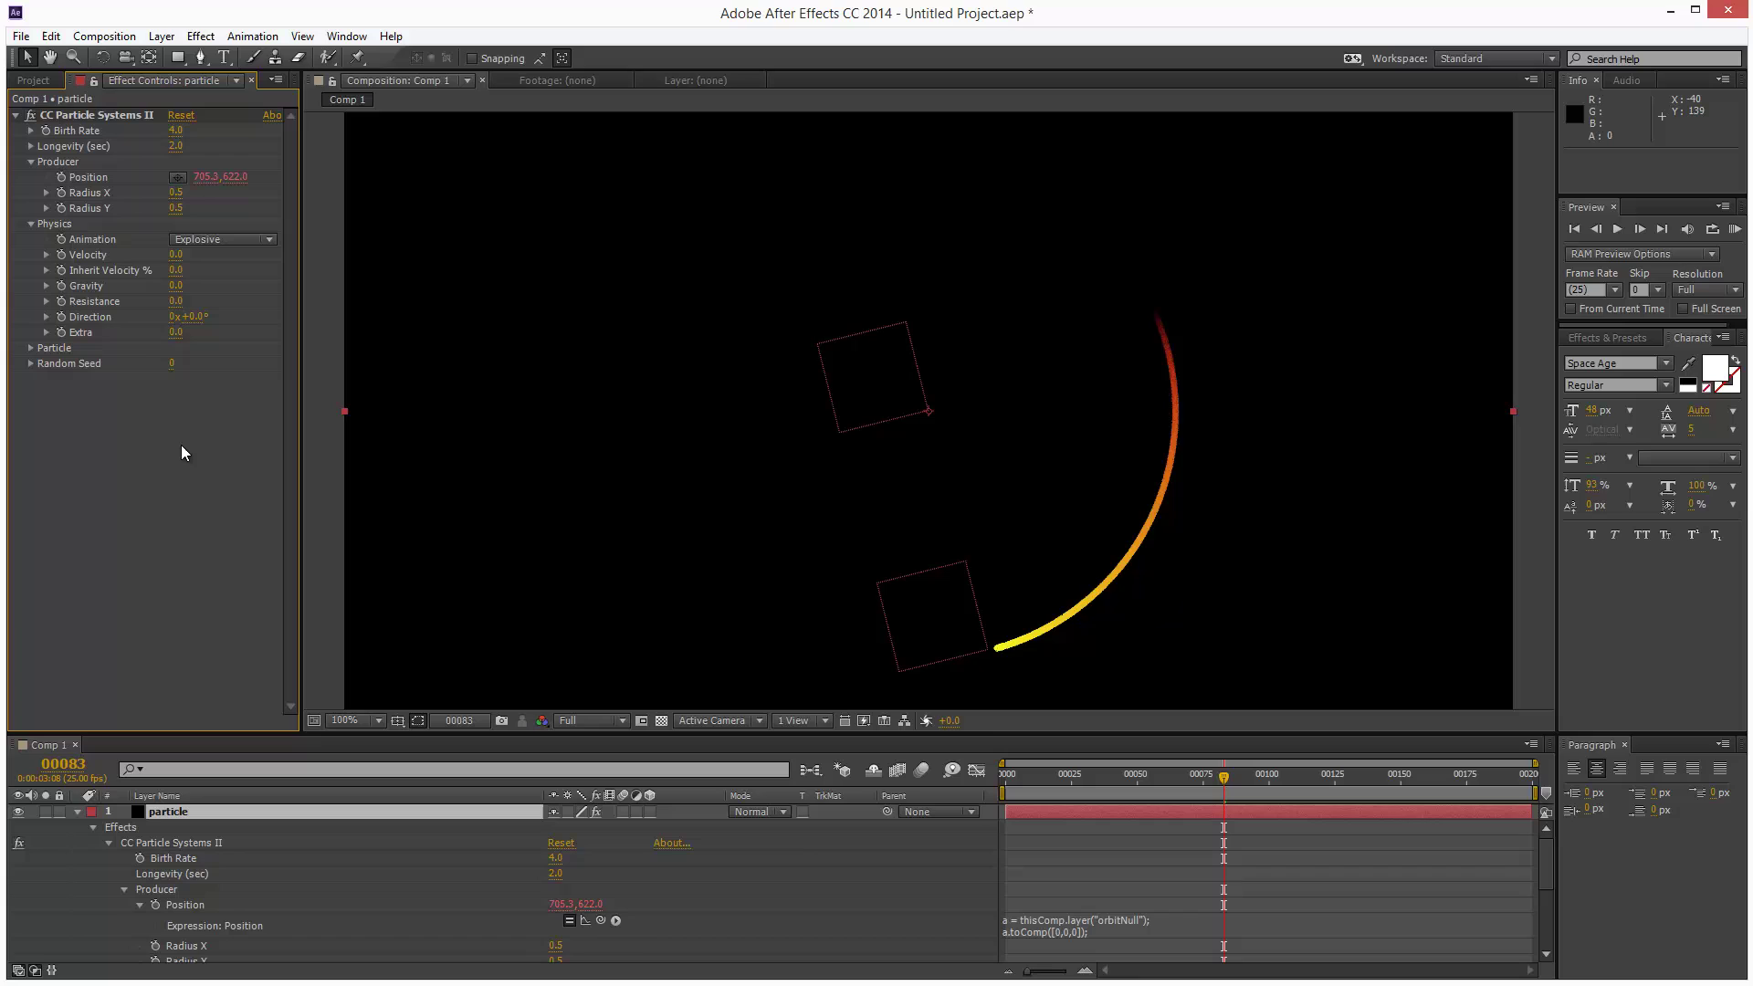
Step: Try Bubble and Shaded&Faded Sphere particle types, then return to Line
left_click(31, 348)
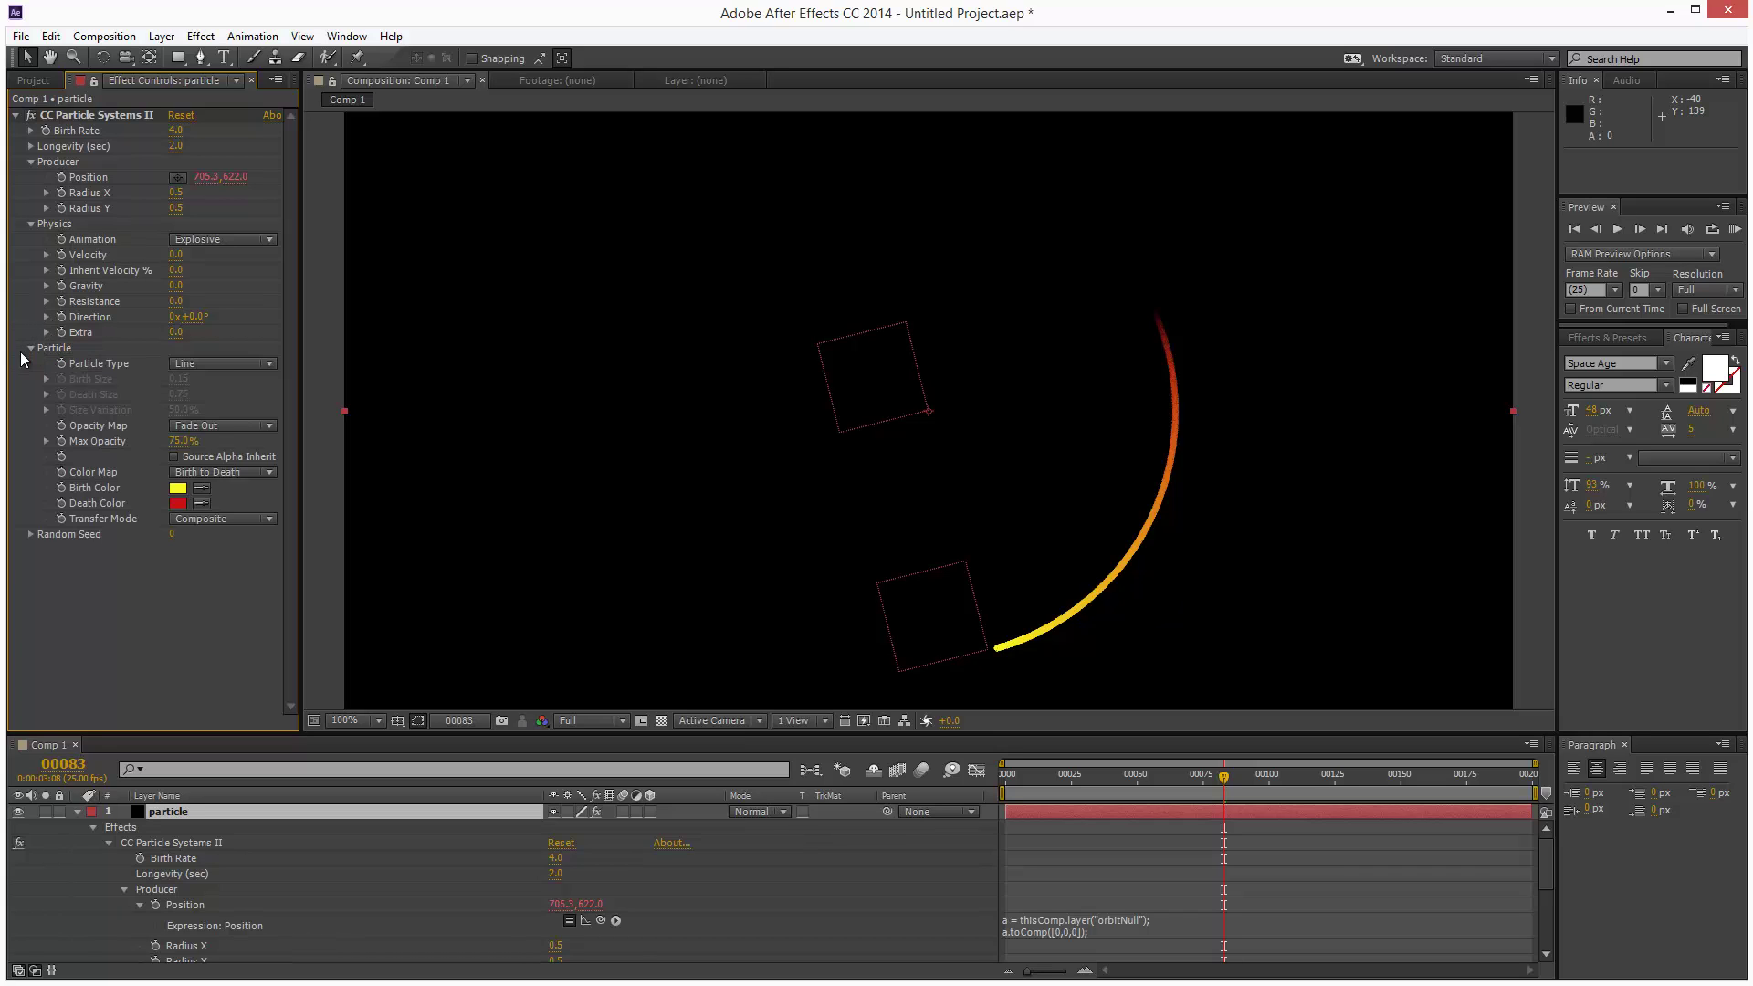
left_click(216, 365)
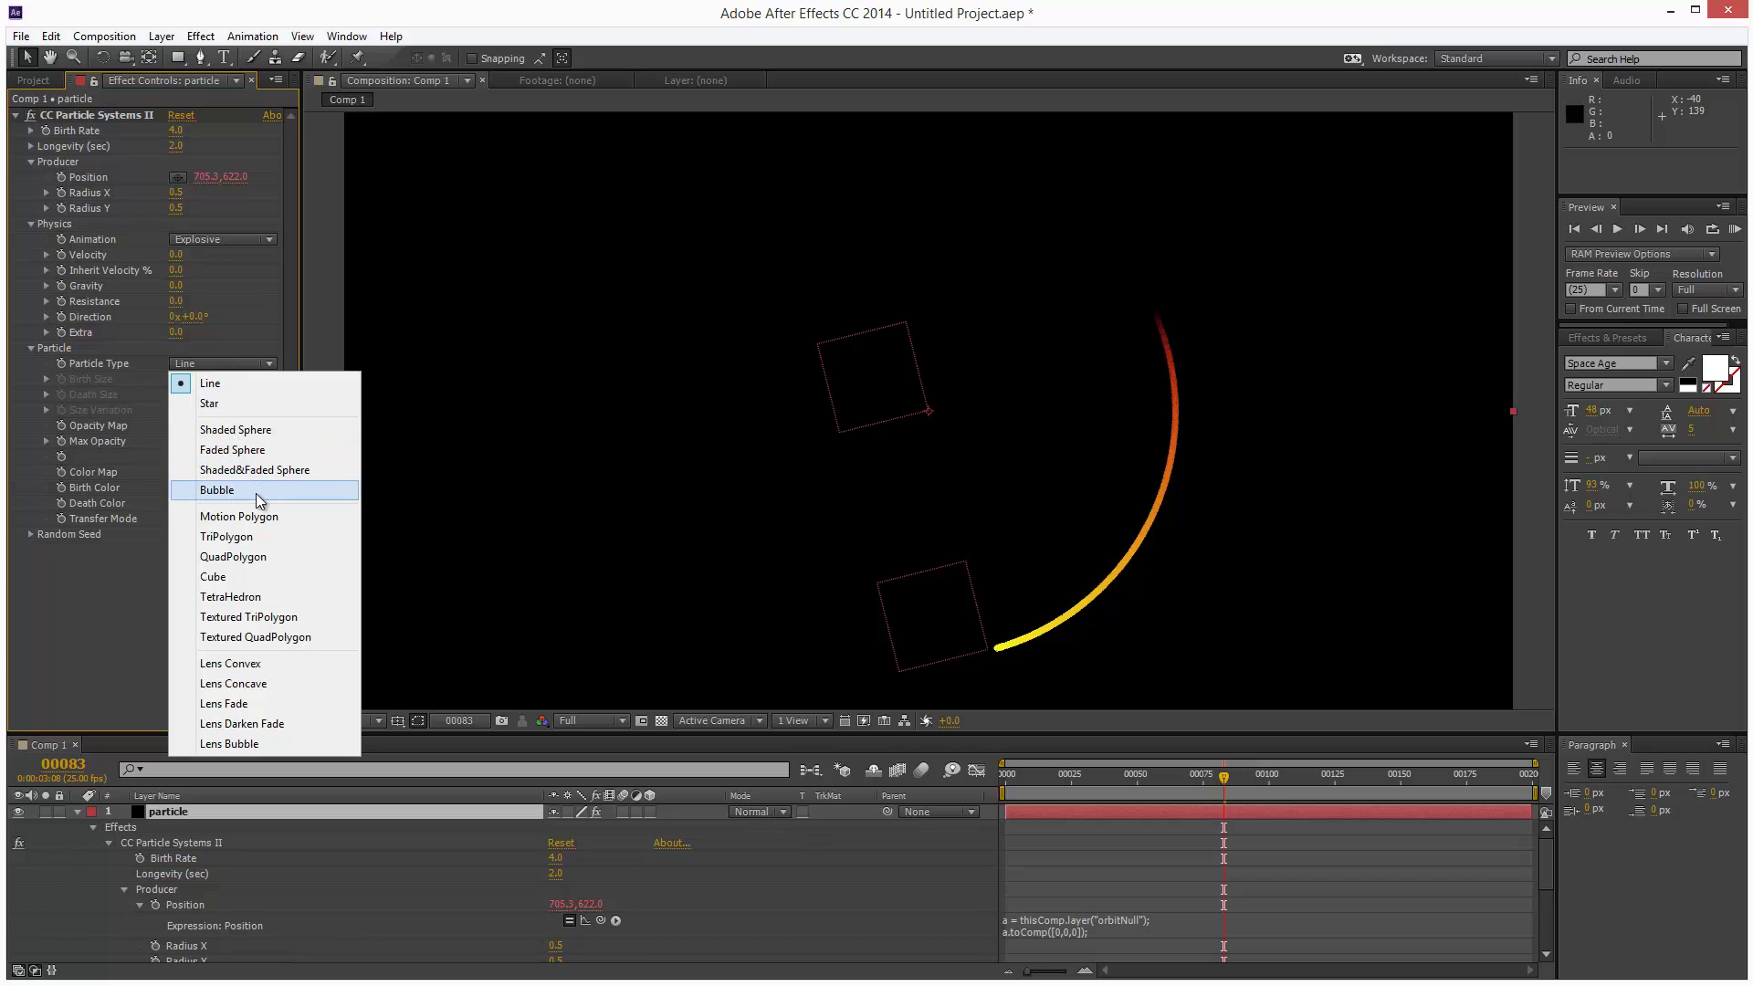
left_click(246, 490)
left_click(221, 364)
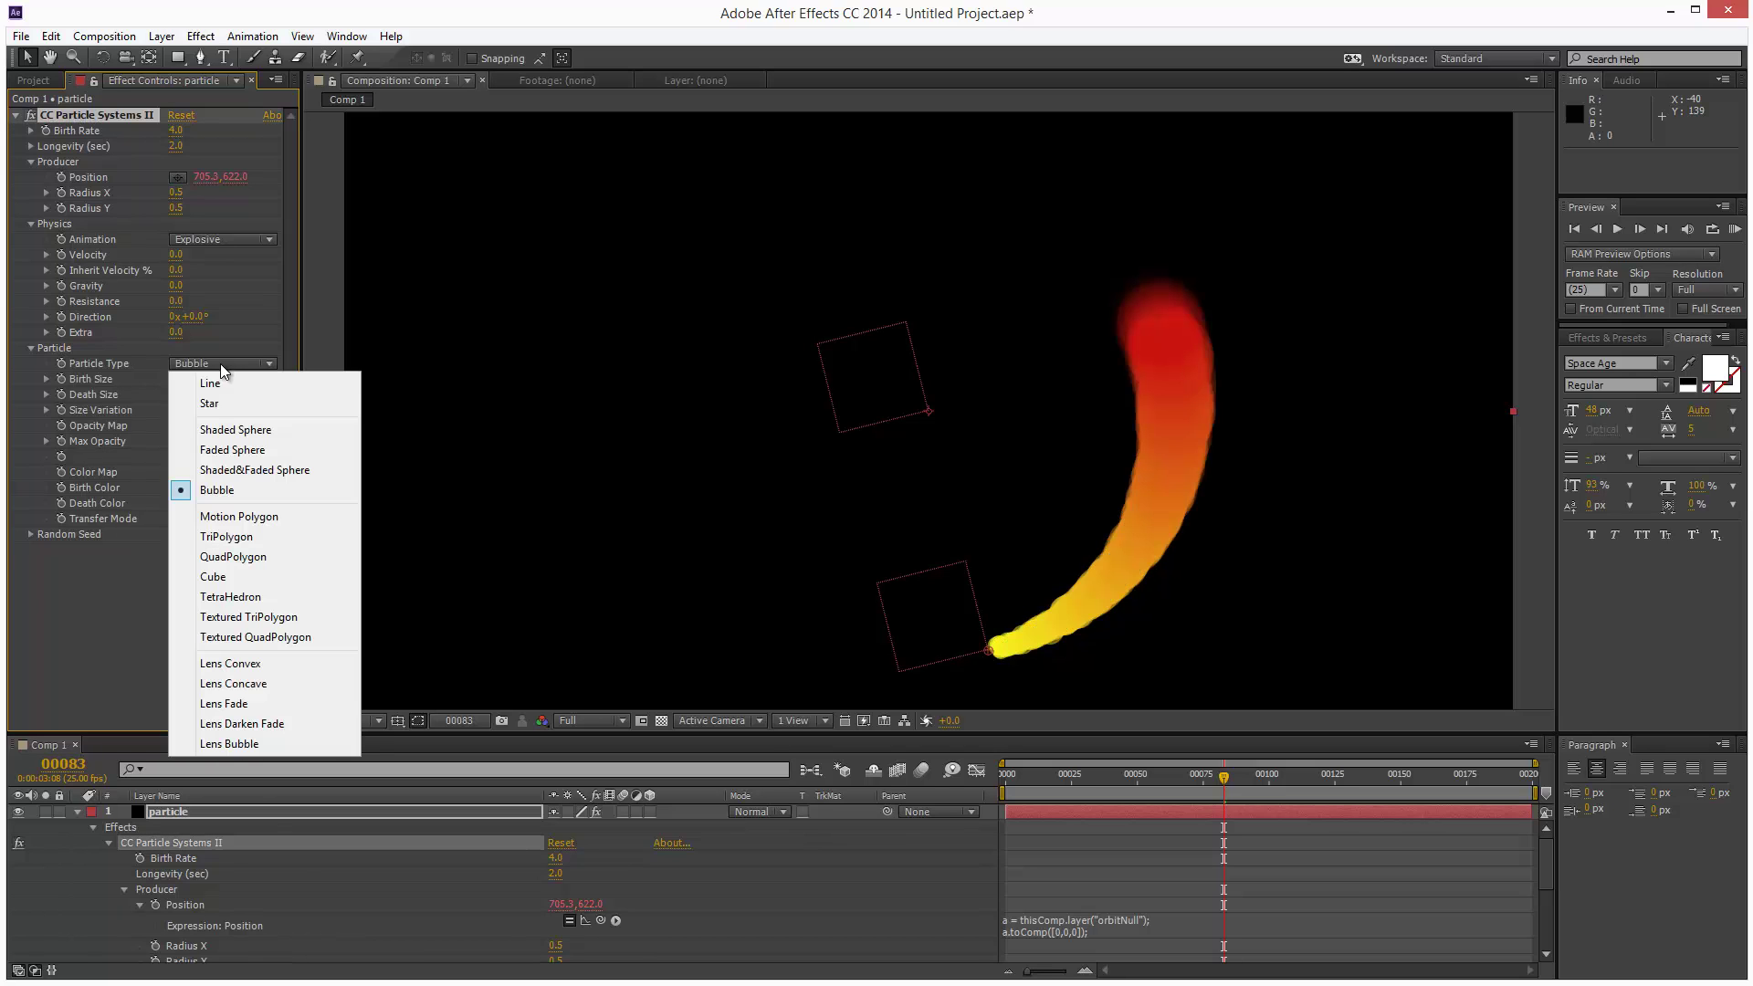
left_click(237, 468)
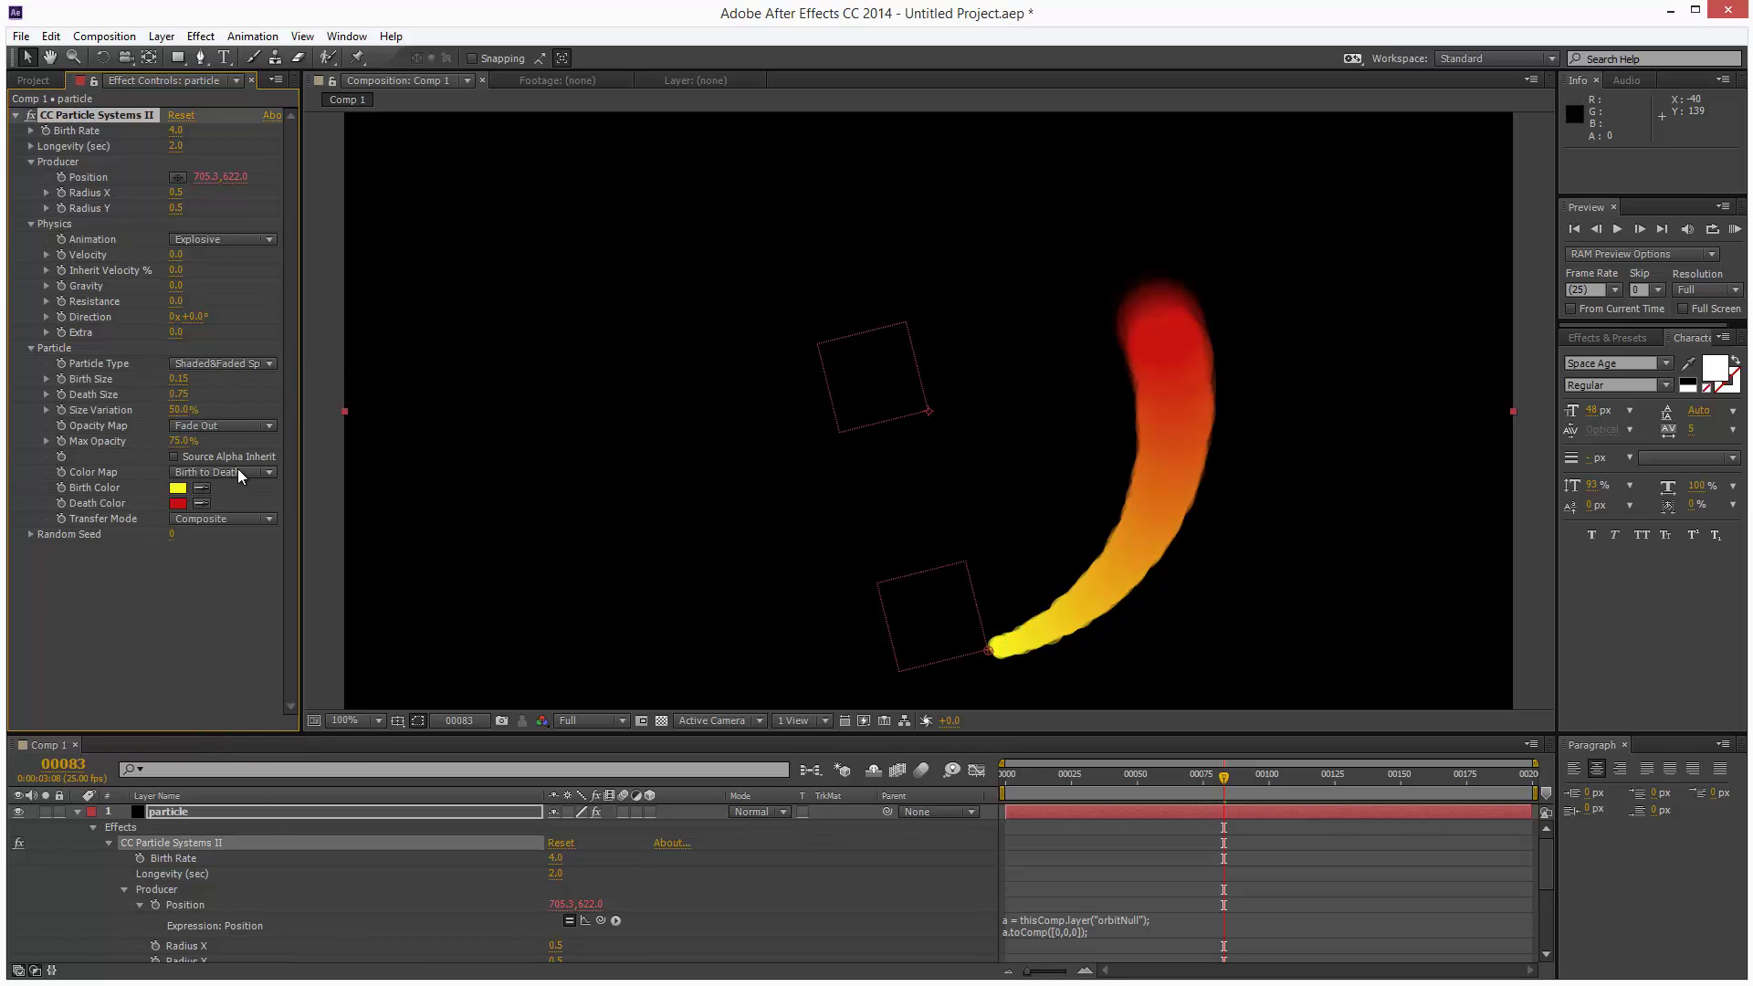
left_click(244, 364)
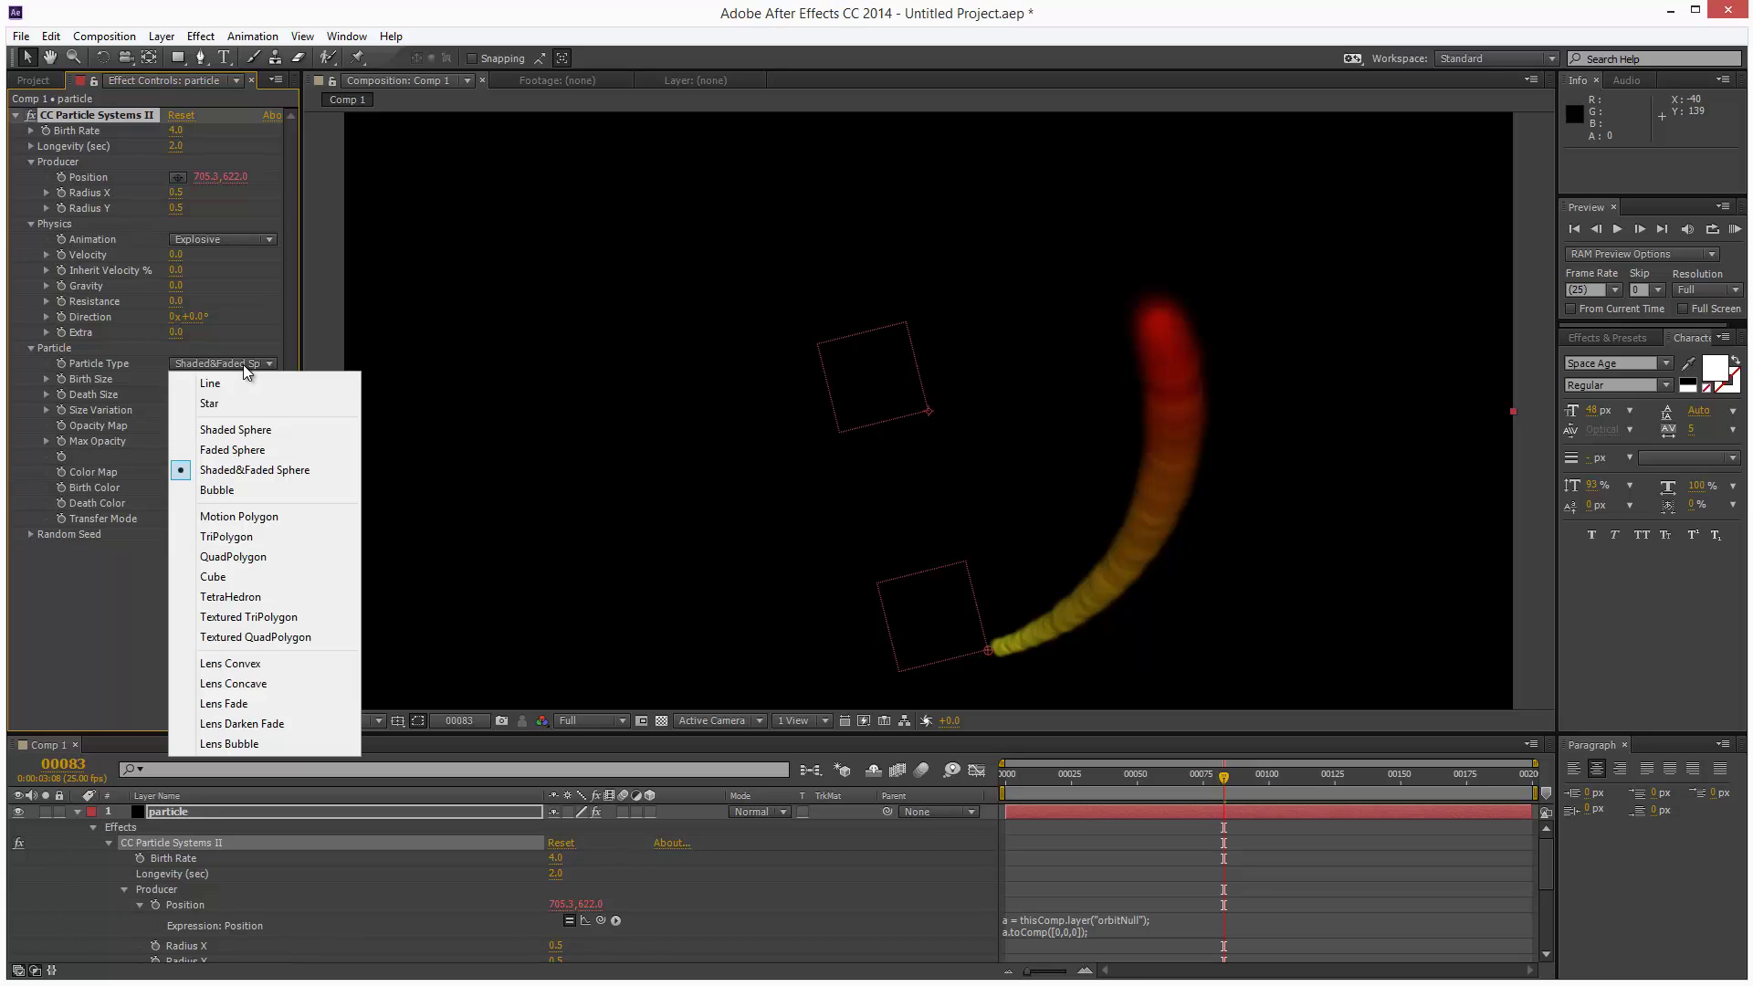
left_click(234, 384)
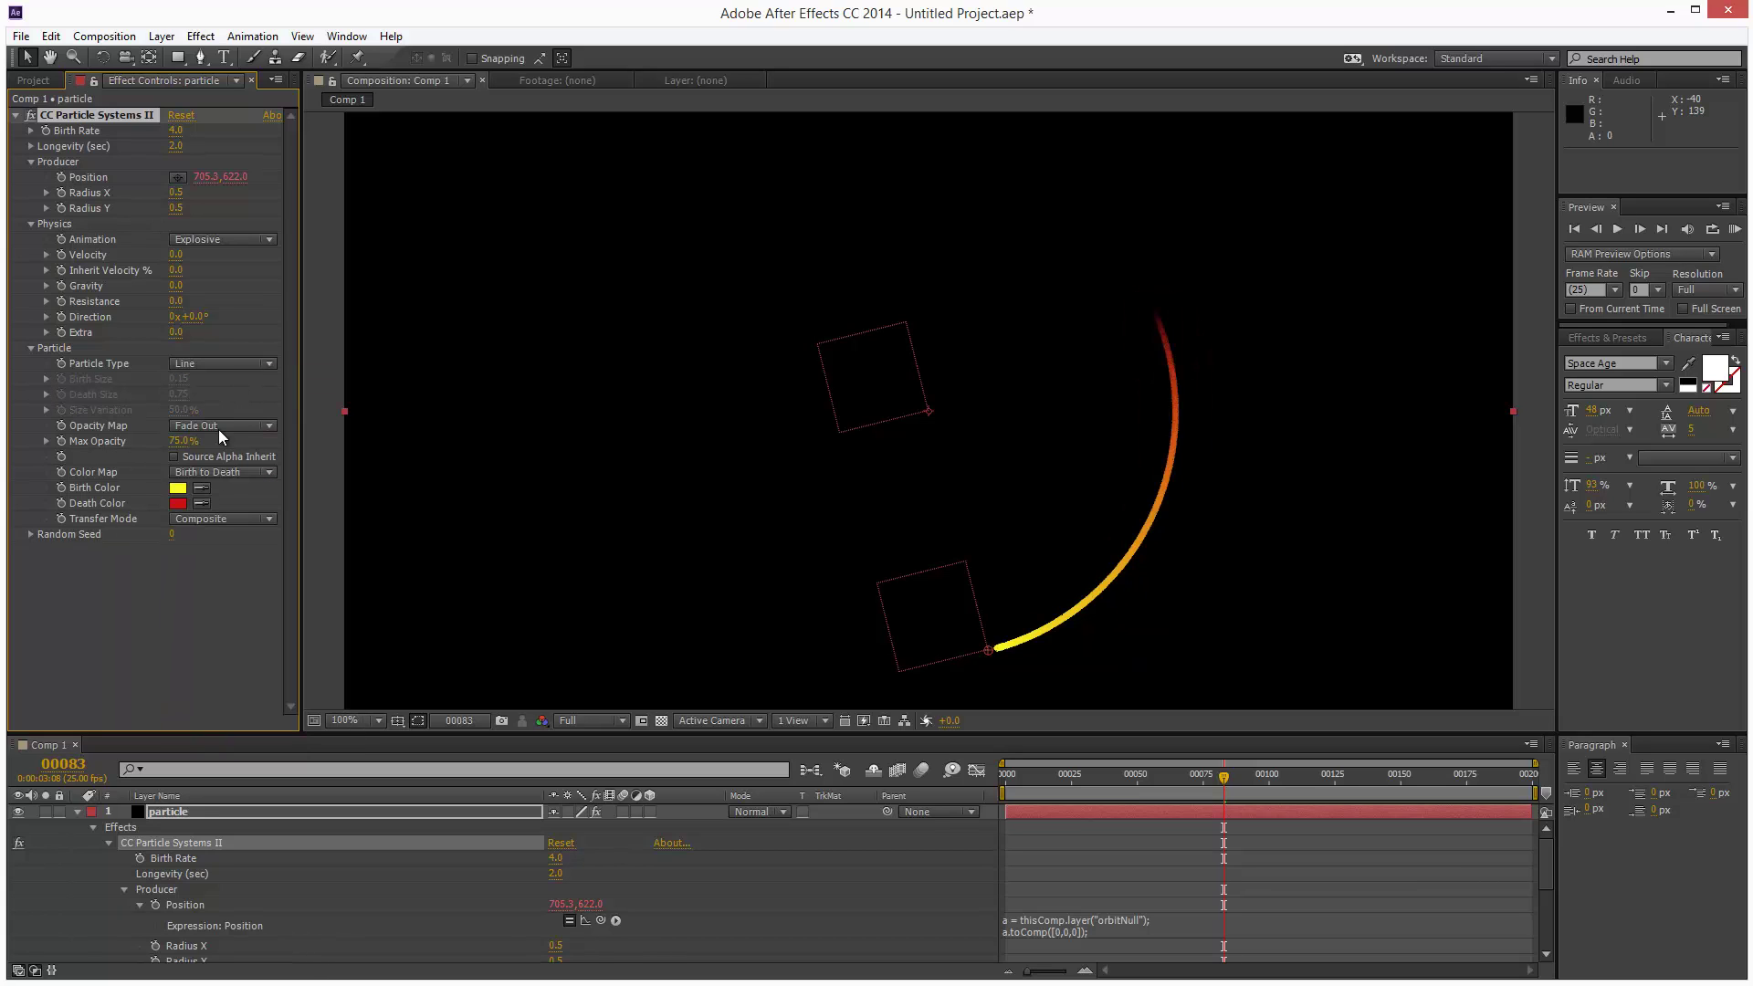
Step: Lower Max Opacity and set the Death Color to dark blue
mouse_move(187, 446)
left_mouse_down()
mouse_move(127, 439)
mouse_move(195, 442)
mouse_move(178, 443)
left_mouse_up()
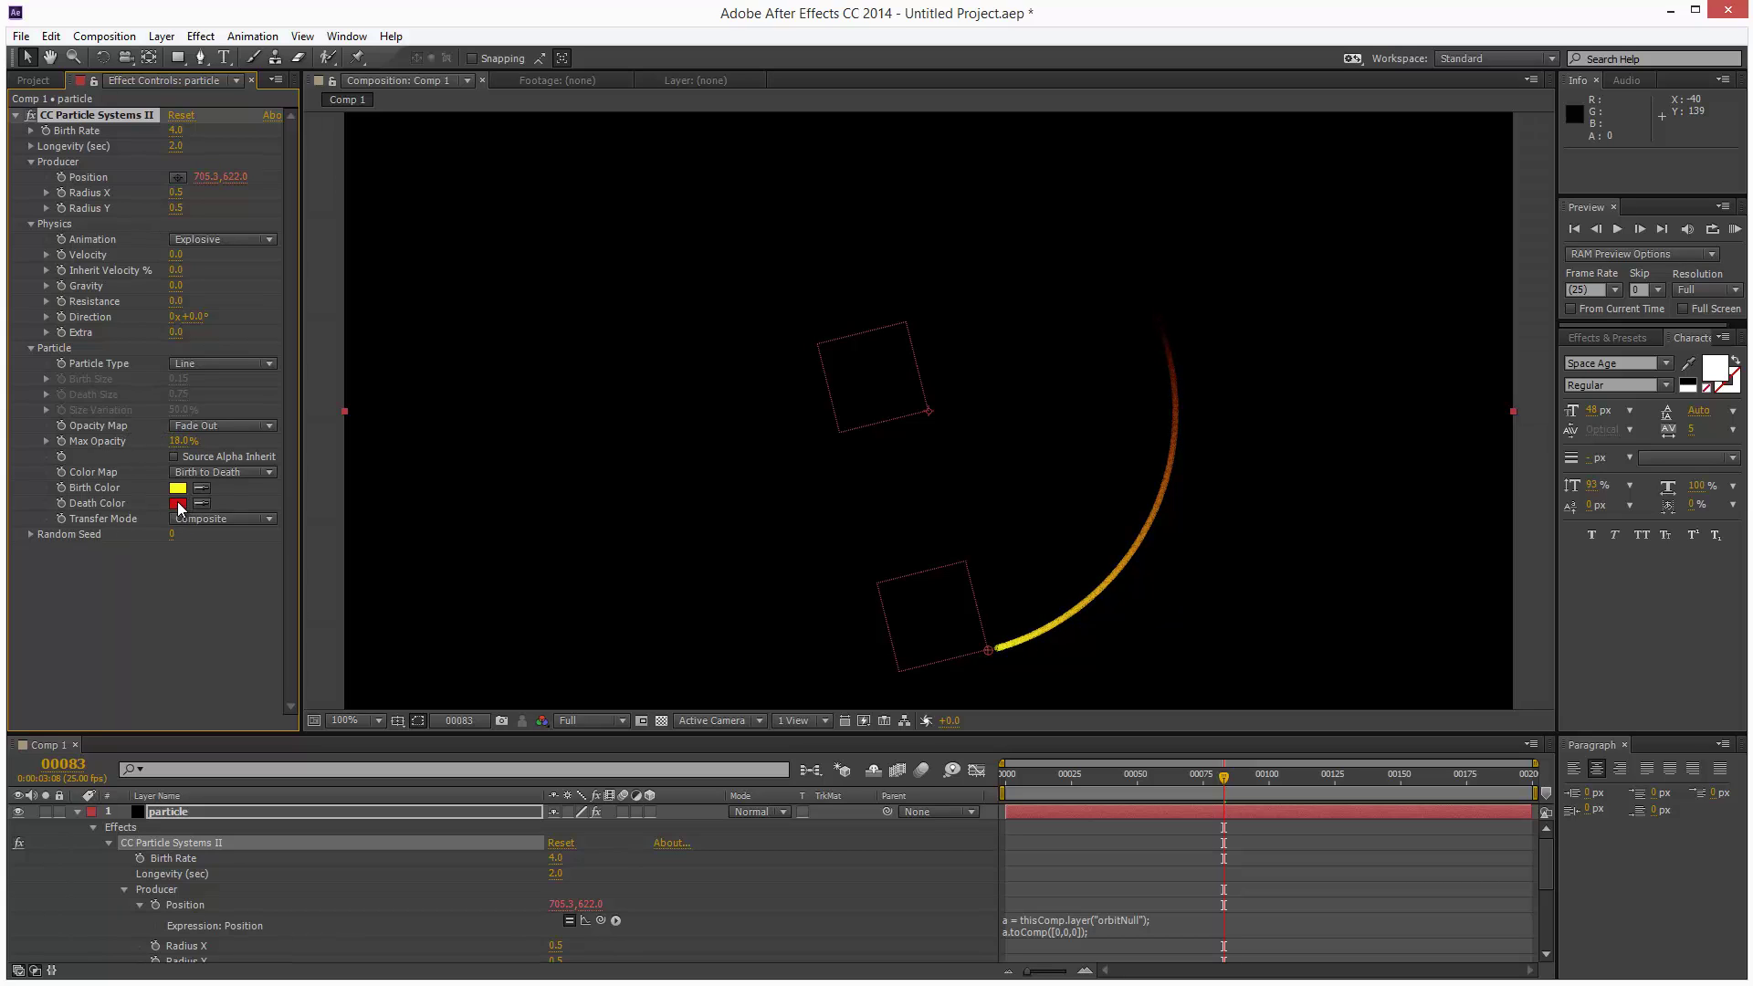
left_click(178, 501)
left_click(955, 533)
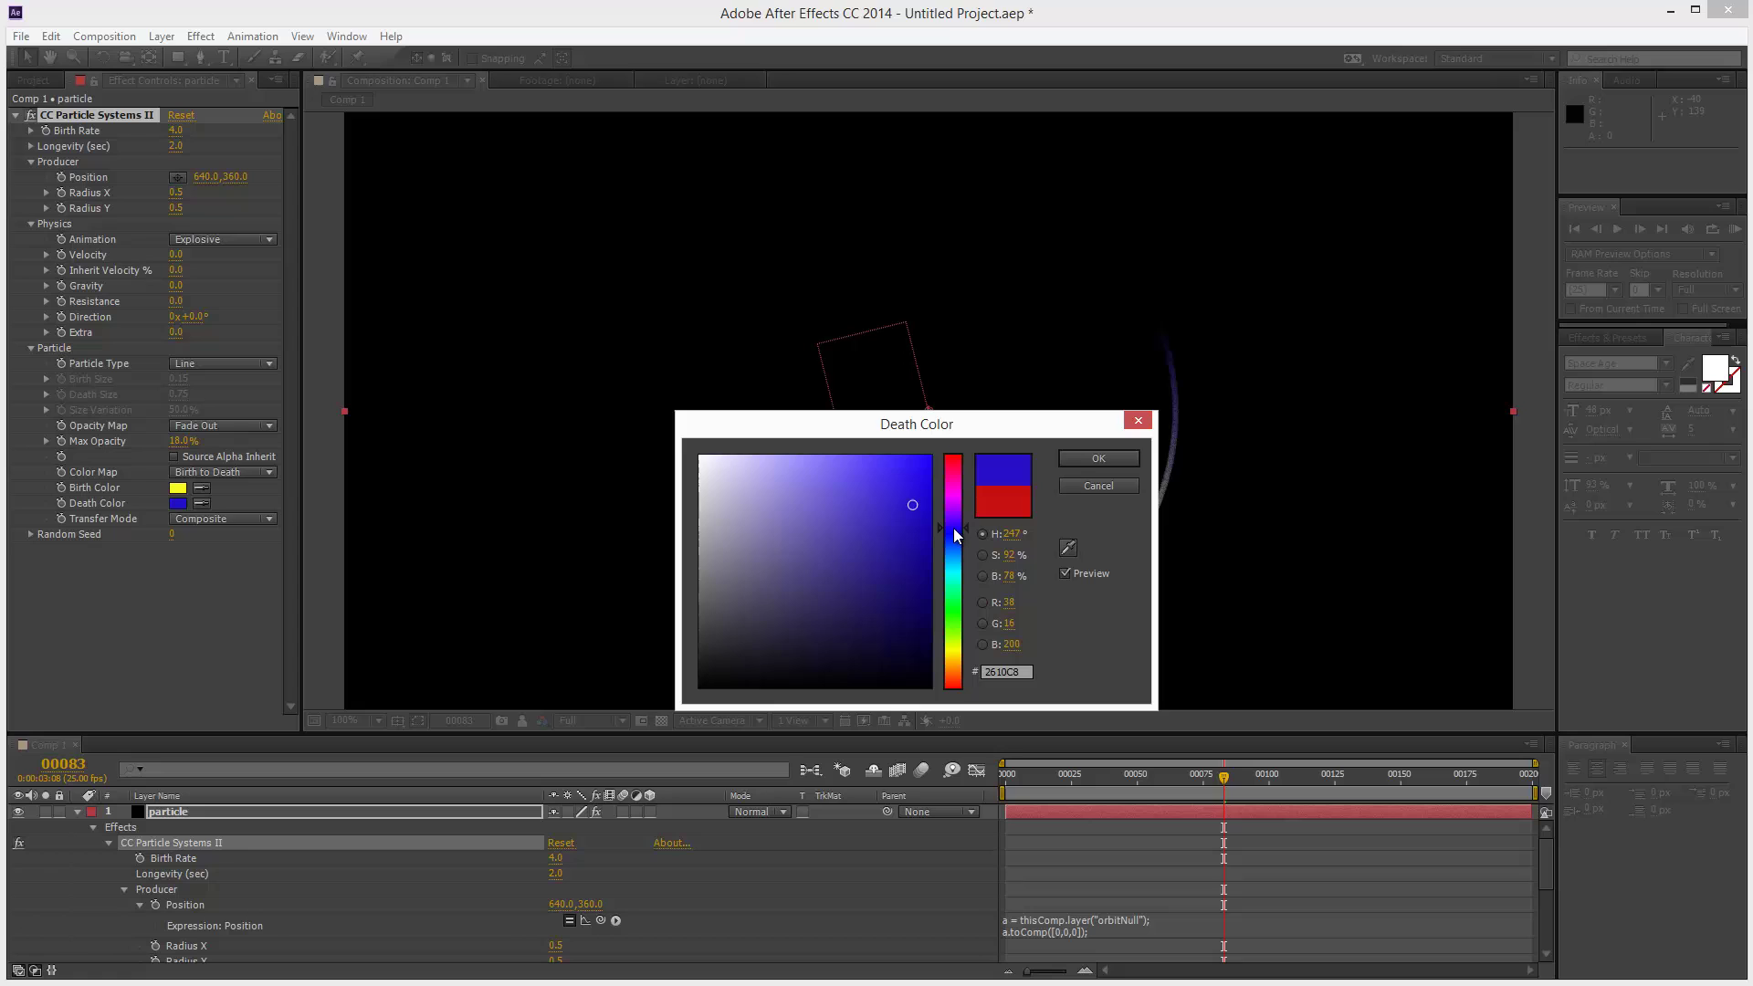
left_click(1098, 458)
Step: Set the Birth Color to cyan and RAM-preview the recoloured blue orbit
left_click(177, 488)
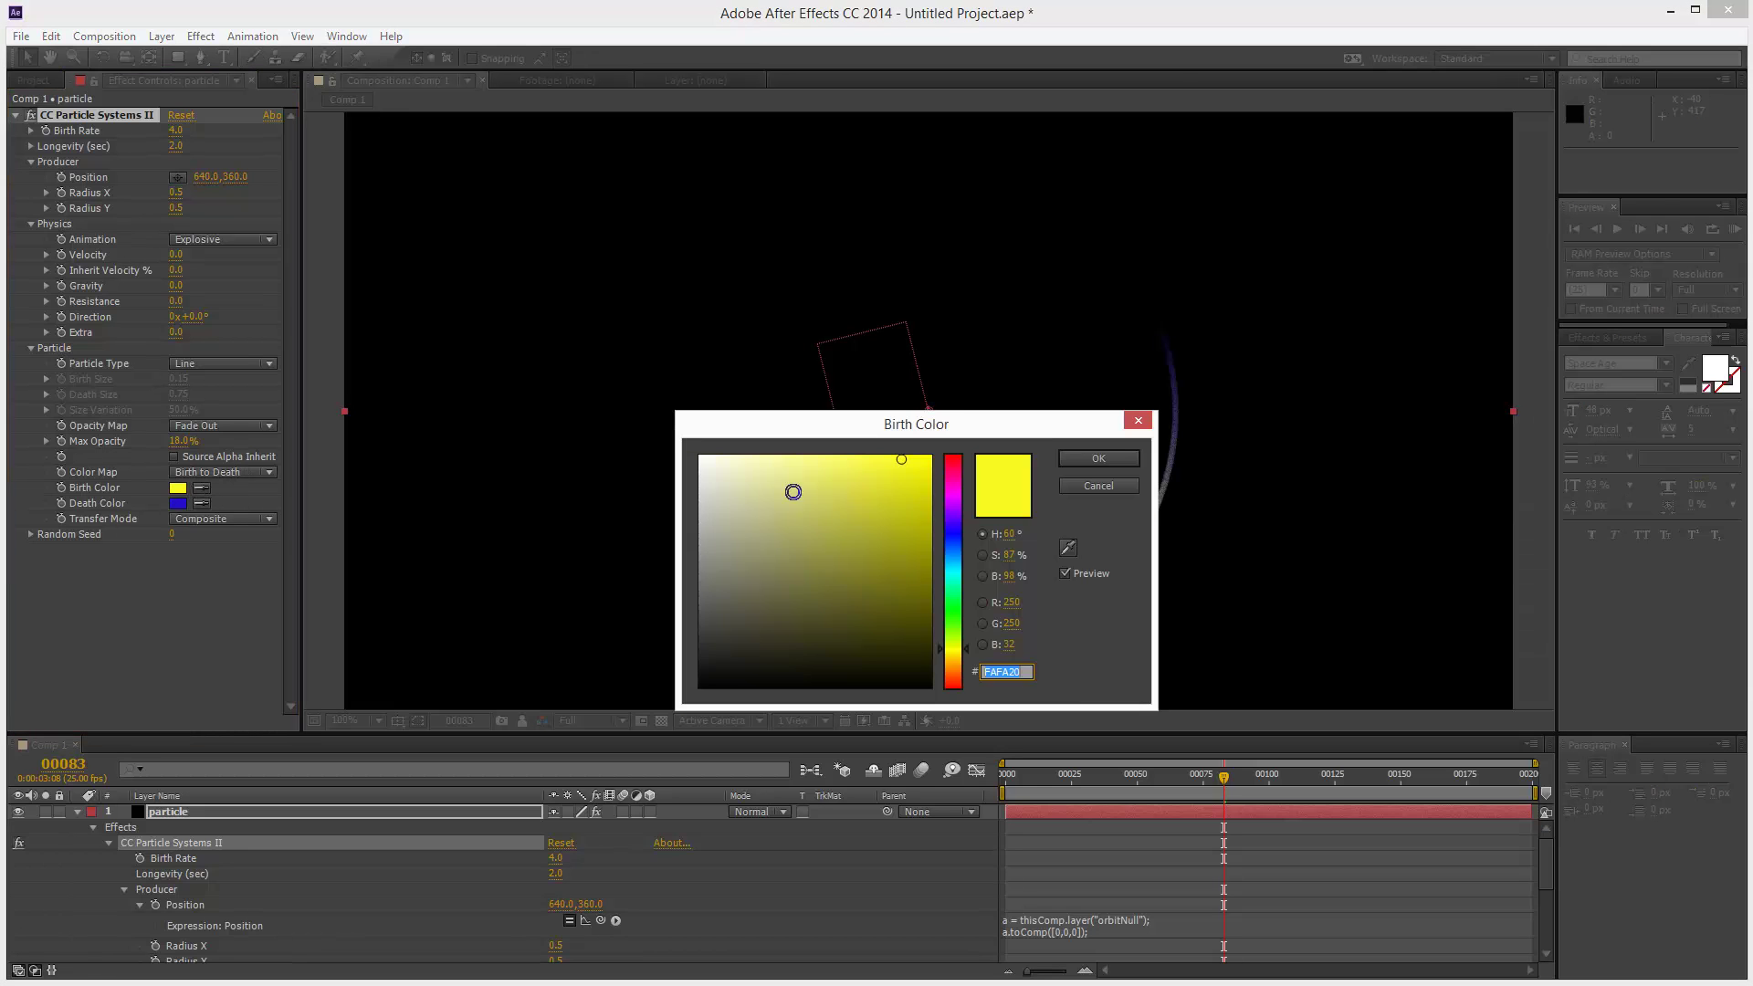
left_click(953, 572)
left_click(923, 457)
left_click(1082, 461)
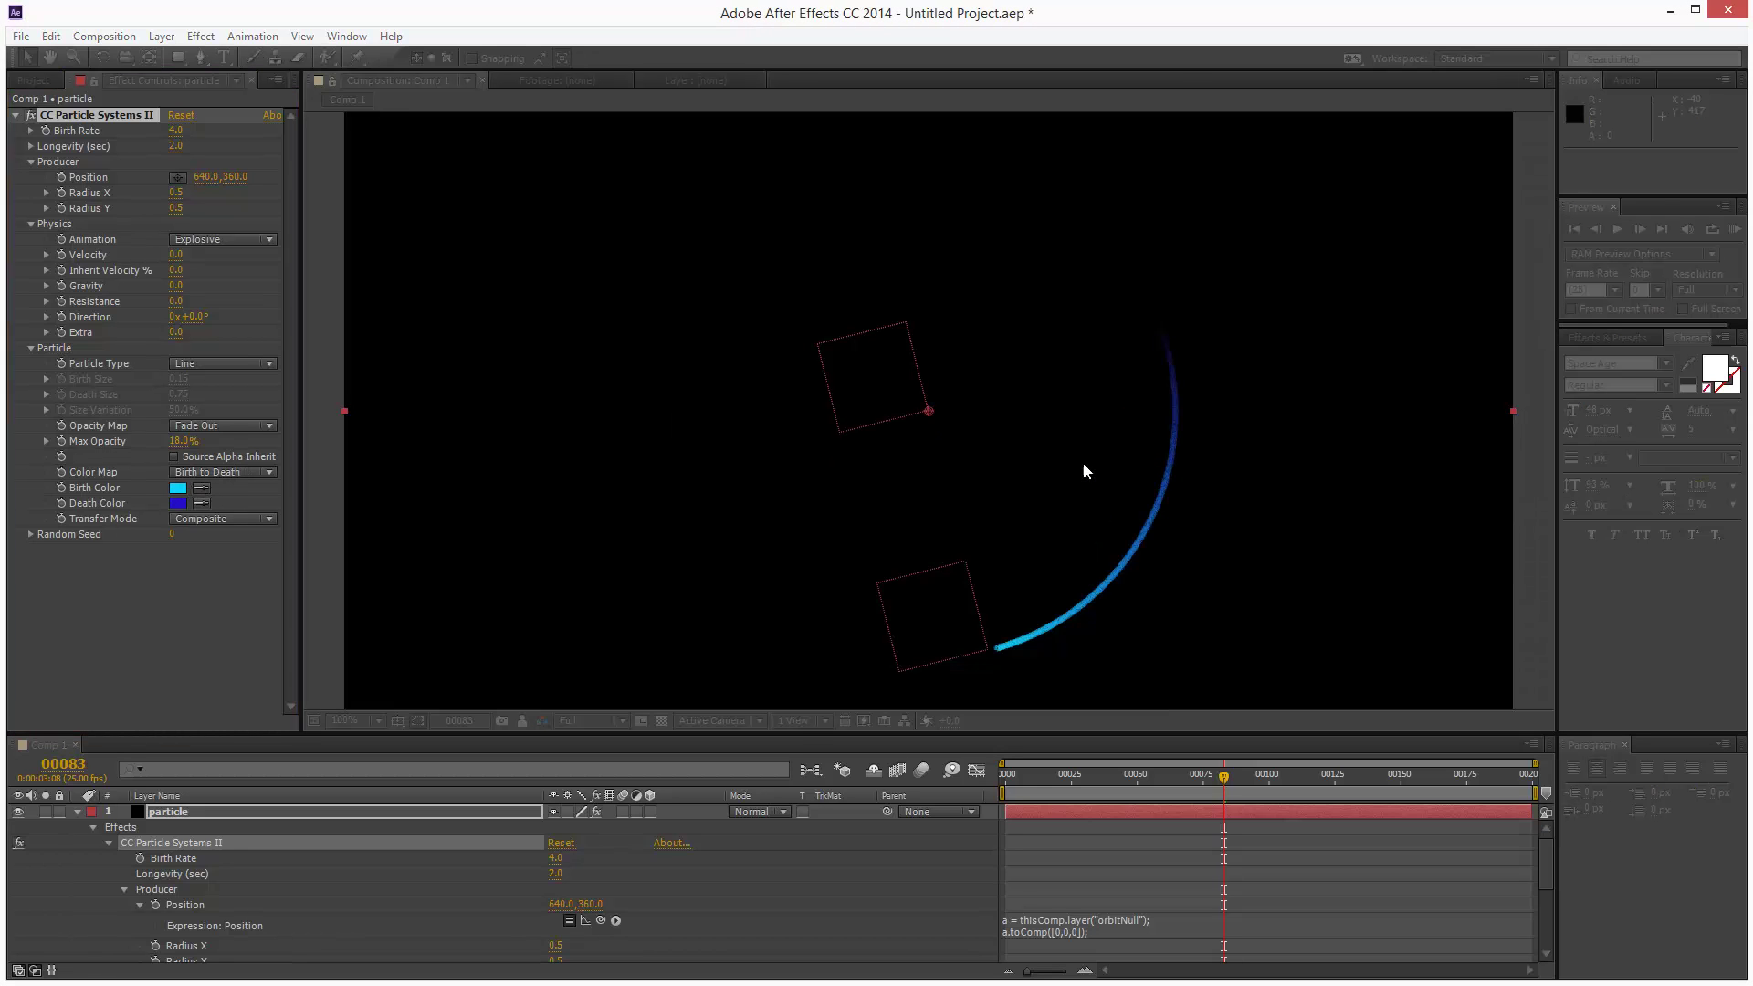
left_click(1734, 229)
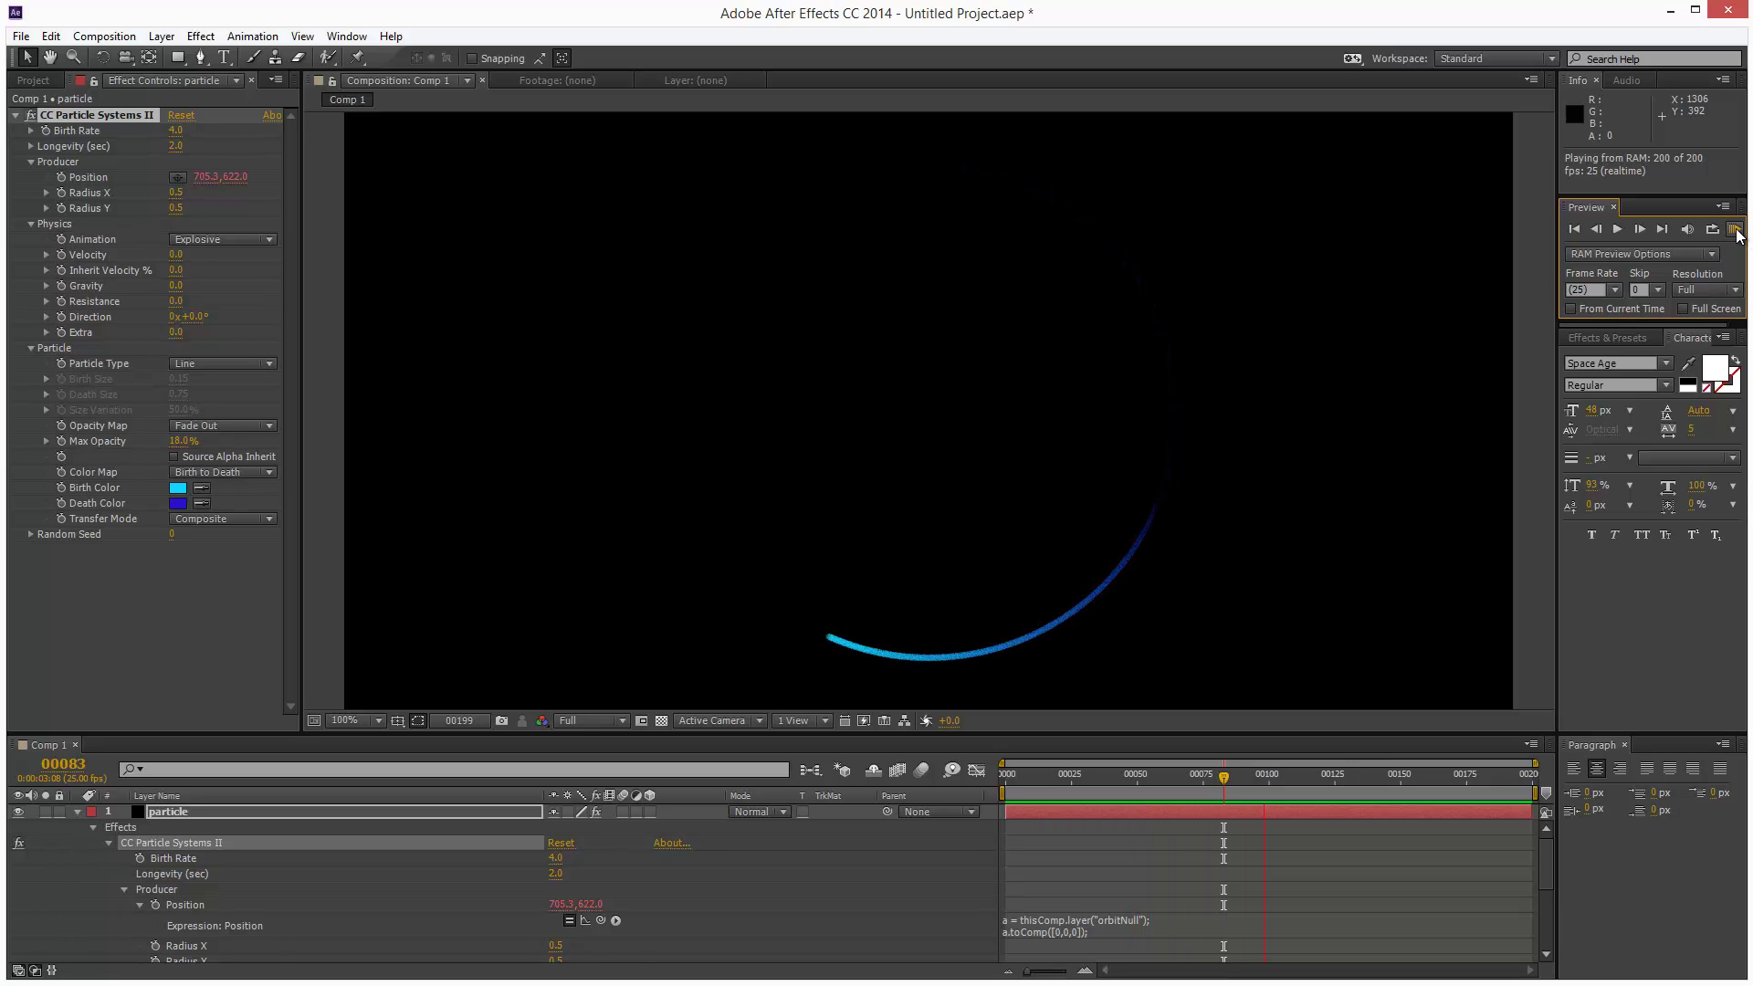
left_click(451, 368)
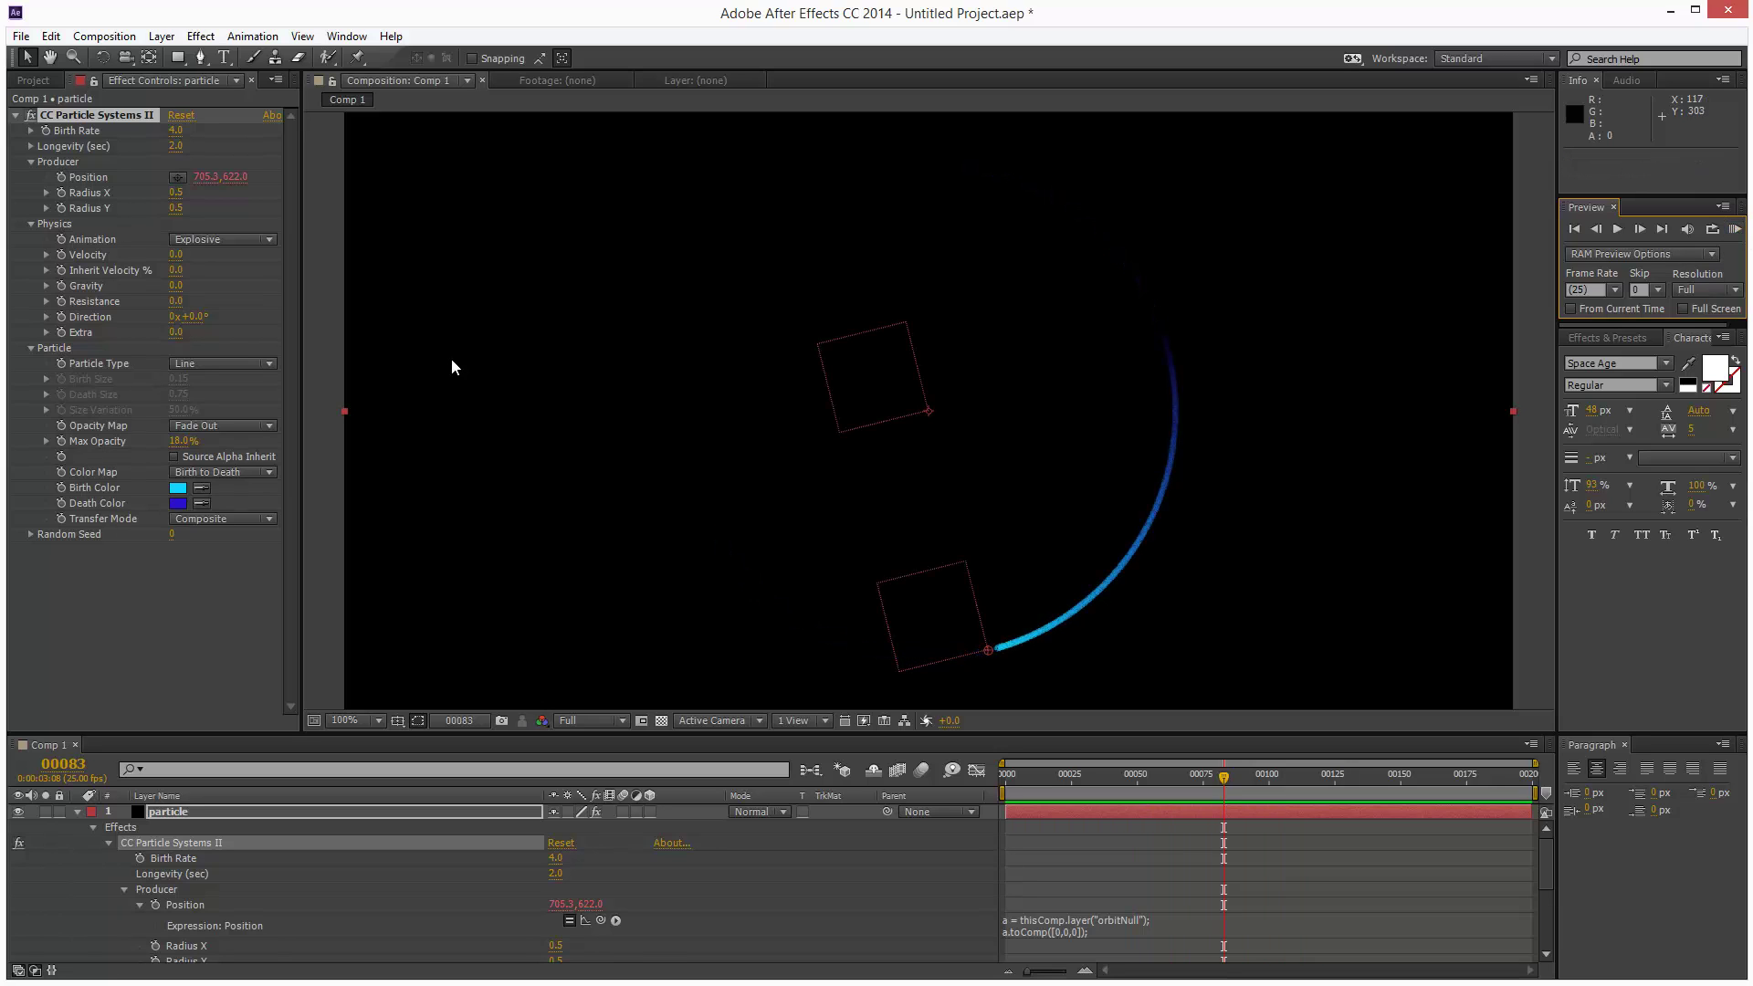